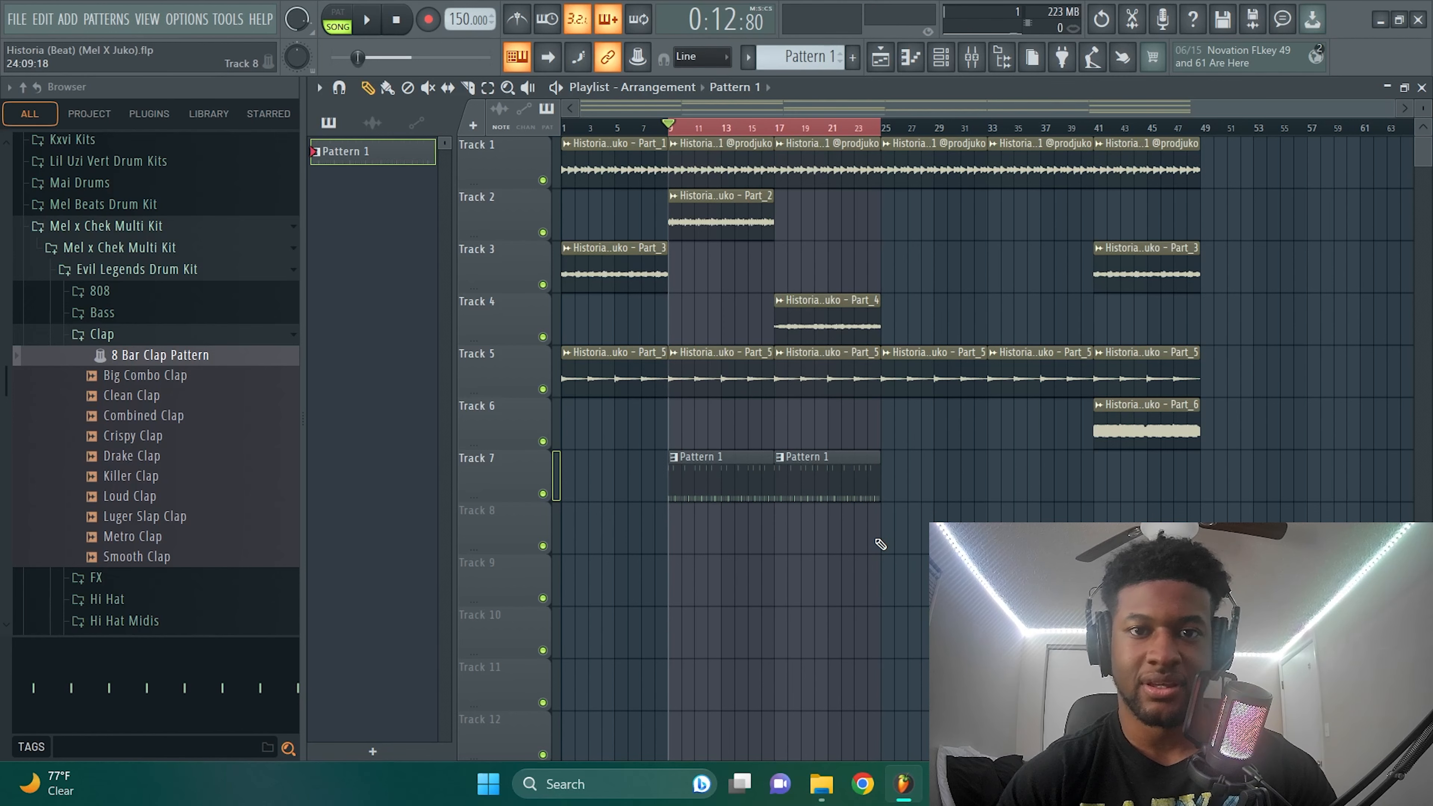
- Route the Part_1 to Part_6 audio clips to mixer tracks 1–6 and the drum channels to mixer tracks 7–12
key("ctrl+a")
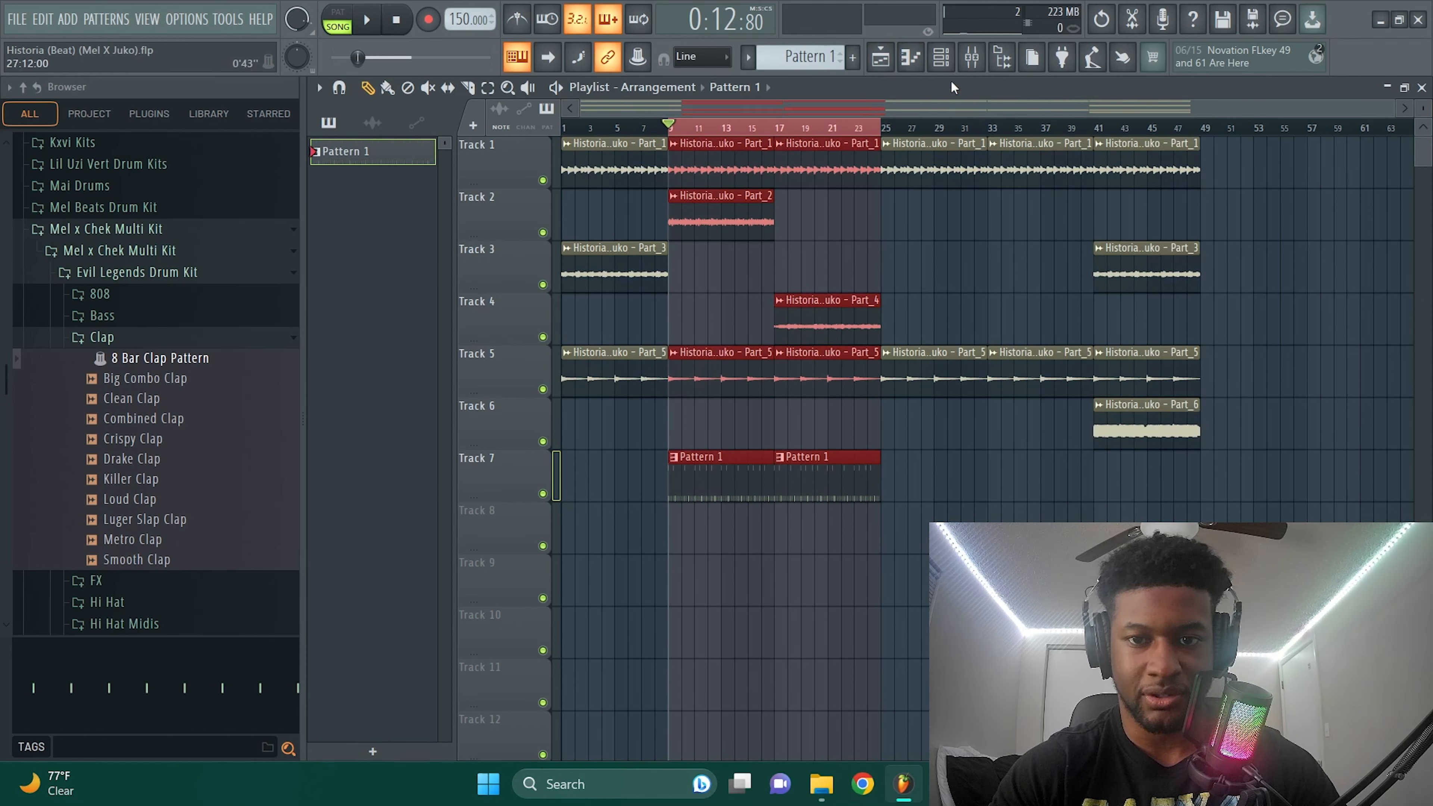
left_click(951, 65)
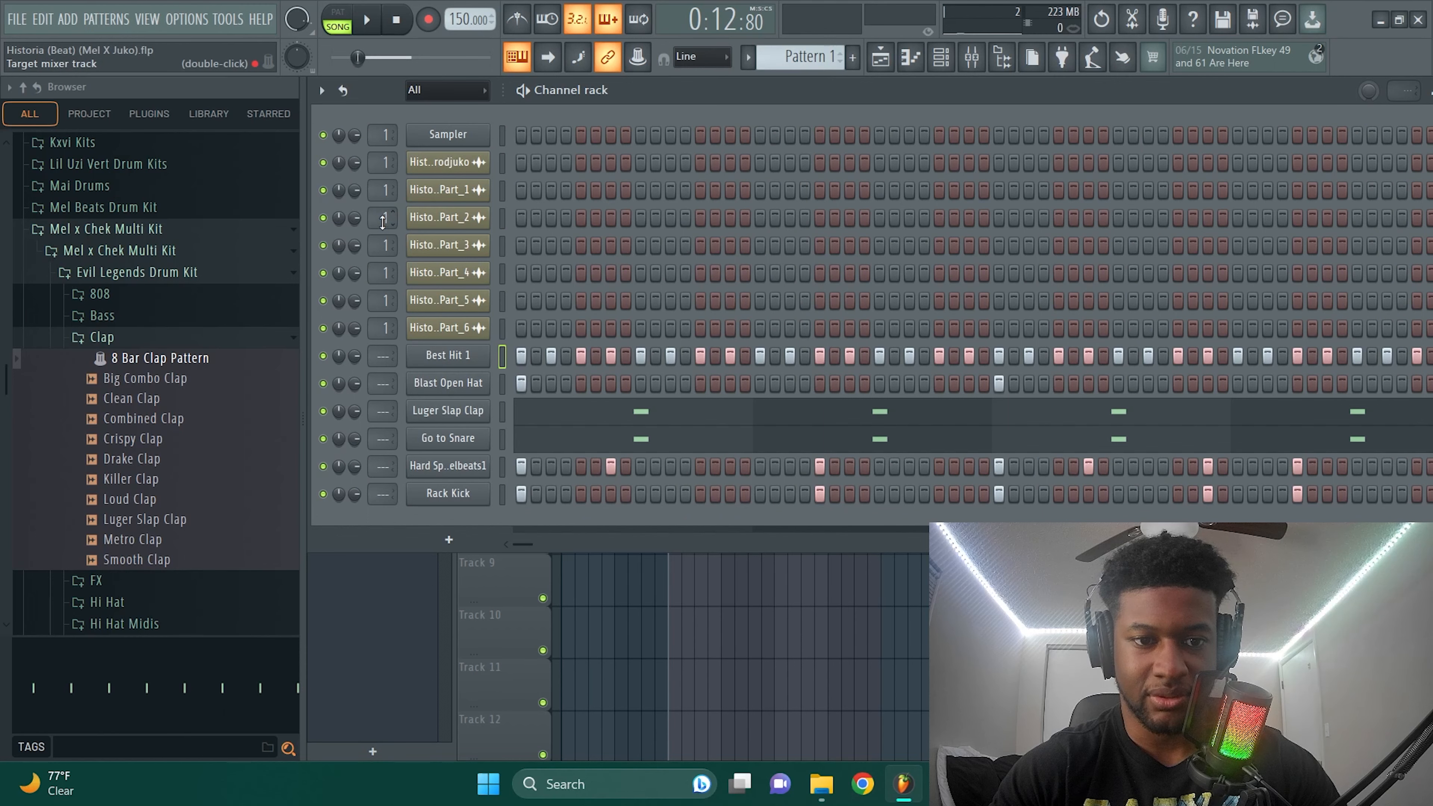
key("ctrl+l")
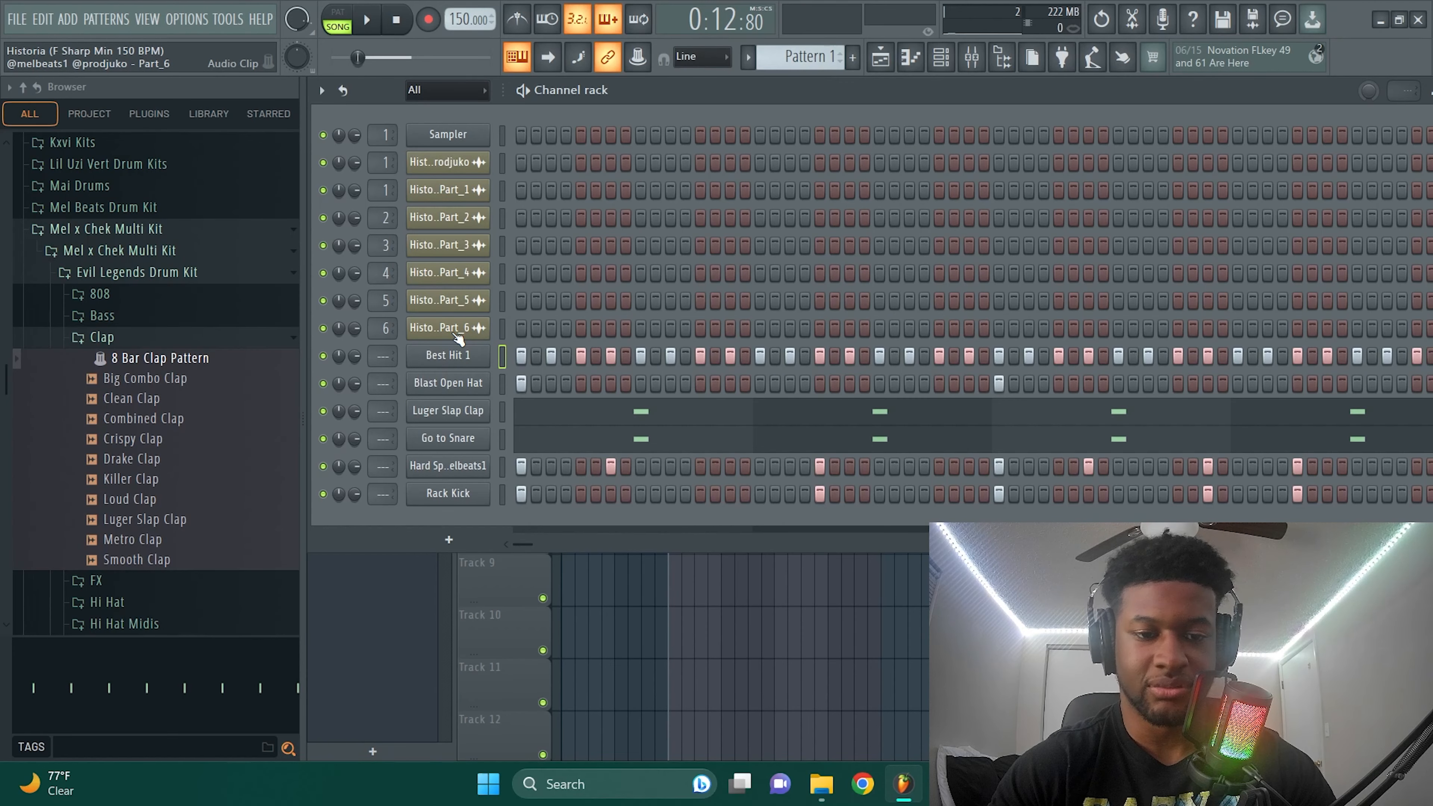
key("ctrl+l")
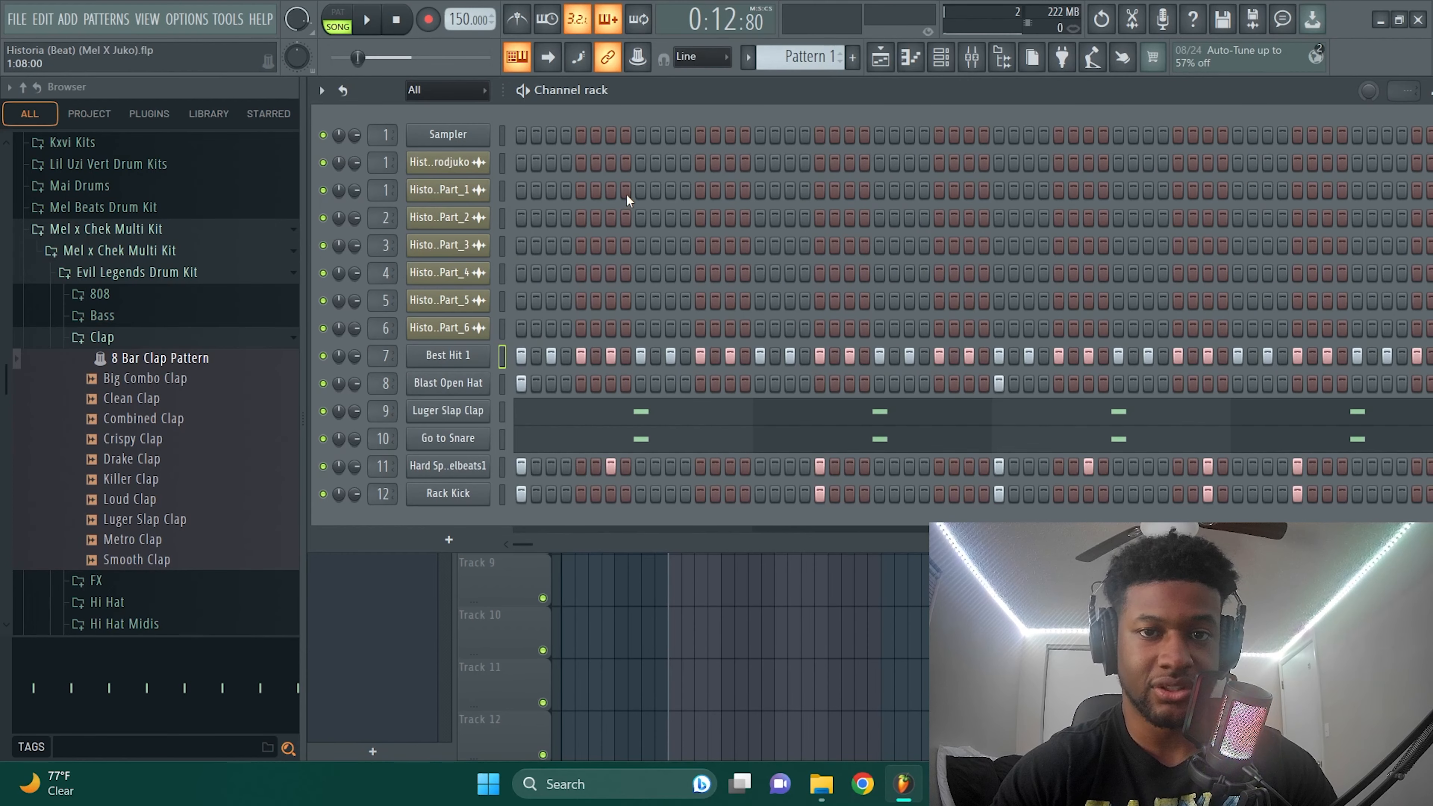
- Add Fruity Soft Clipper to the Master mixer track and move it to effect slot 10
key("F6")
key("F9")
left_click(1188, 358)
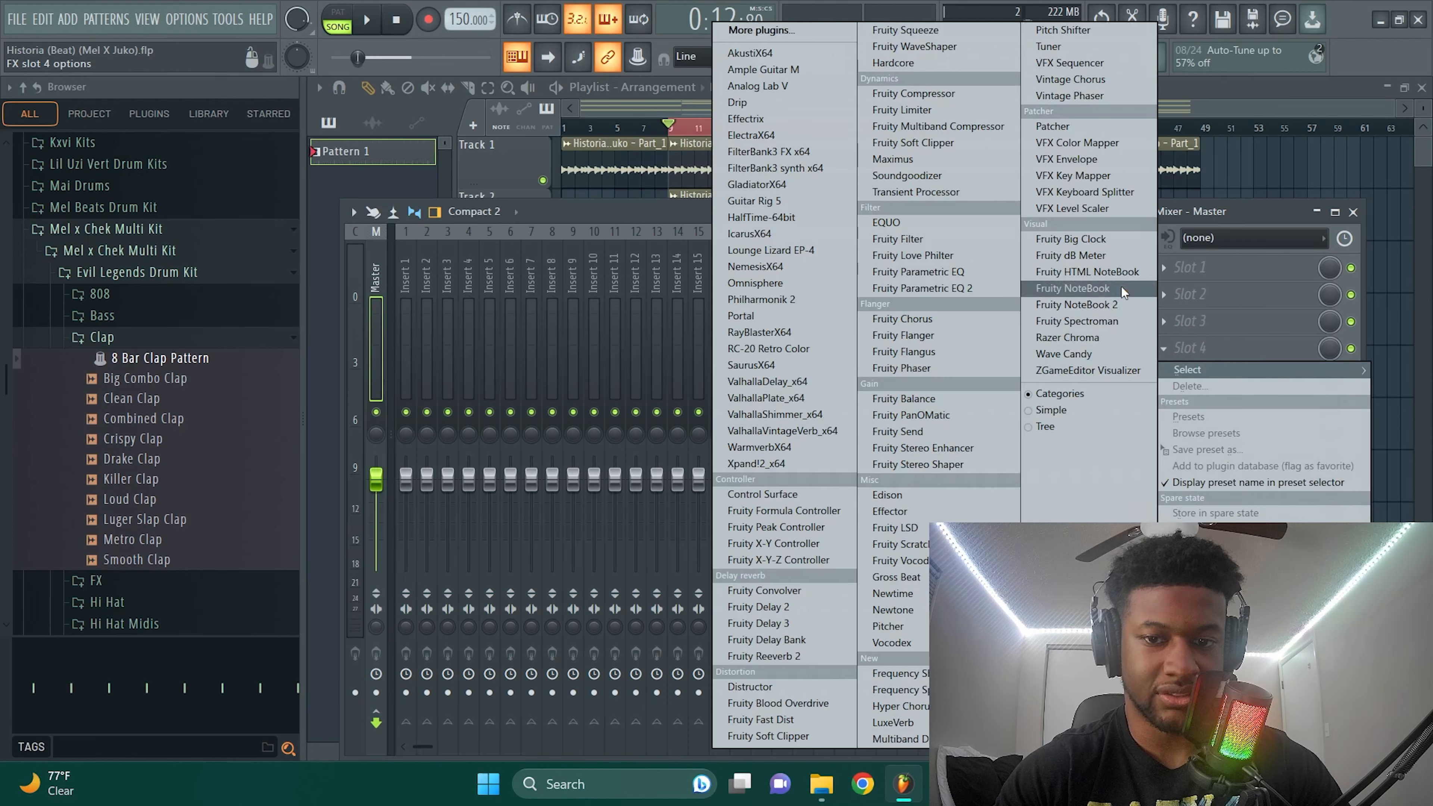
left_click(938, 153)
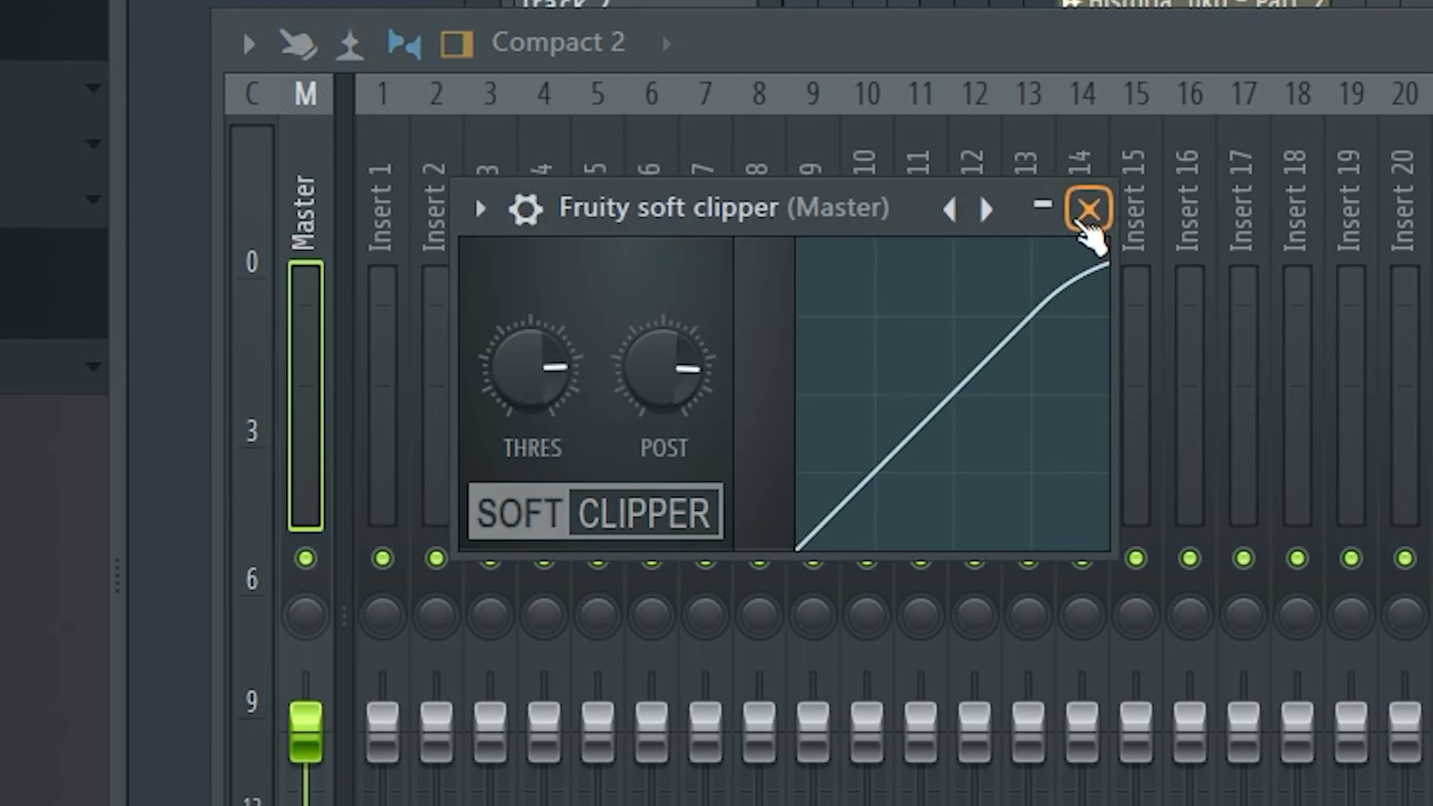
left_click(1088, 209)
left_click_drag(1236, 361, 1236, 509)
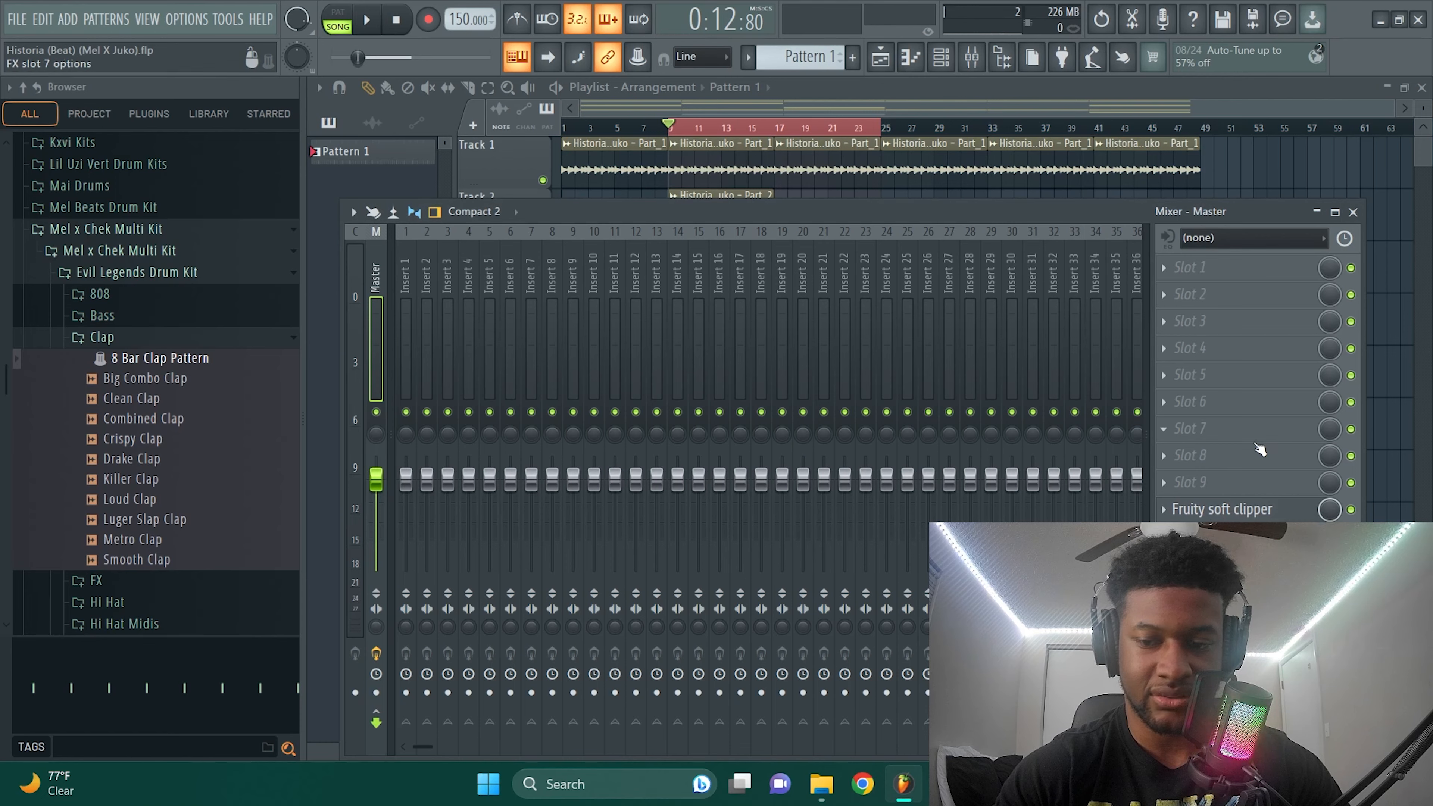
- Add Fruity Parametric EQ to effect slot 4 of the Master mixer track
left_click(1236, 347)
left_click(959, 280)
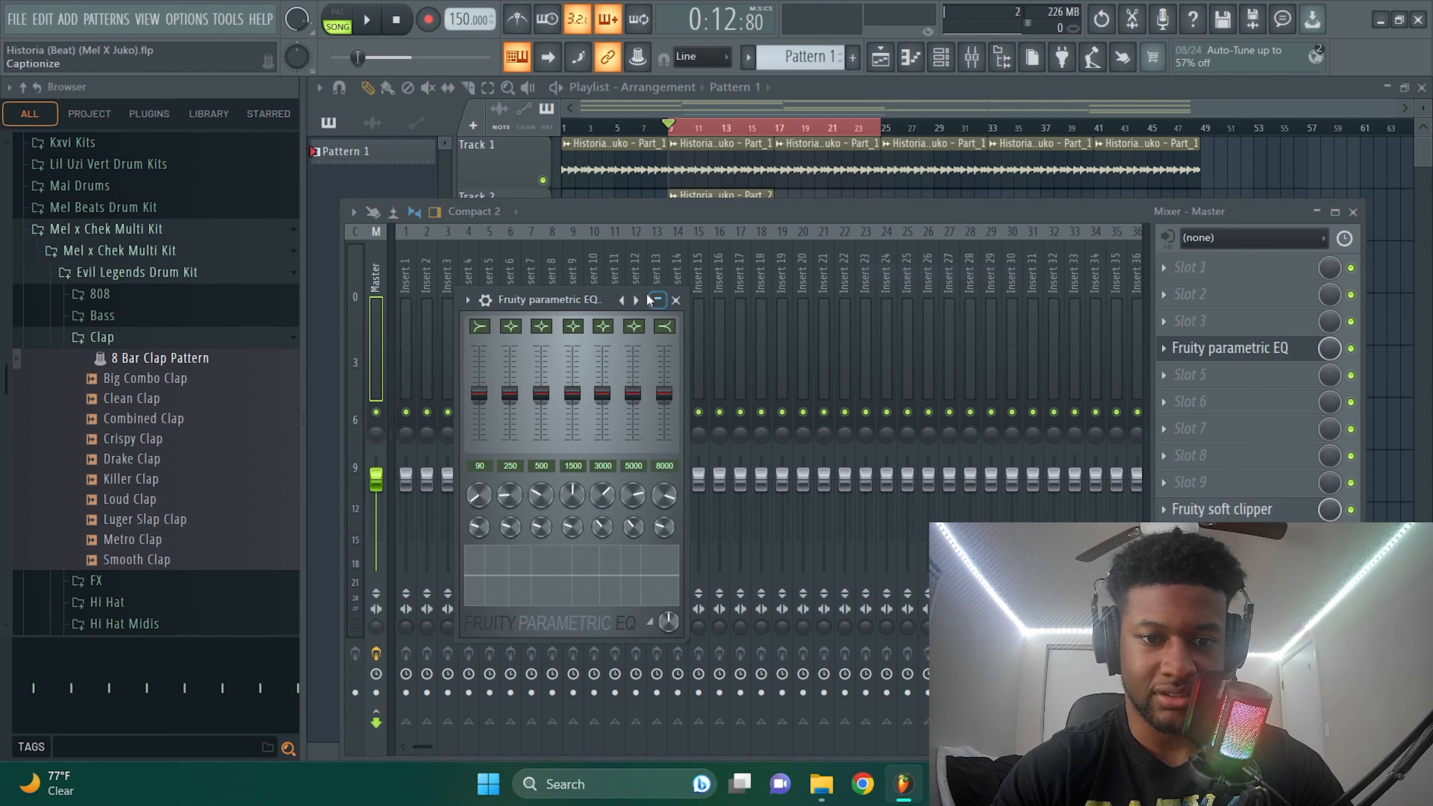
left_click(655, 300)
left_click(691, 459)
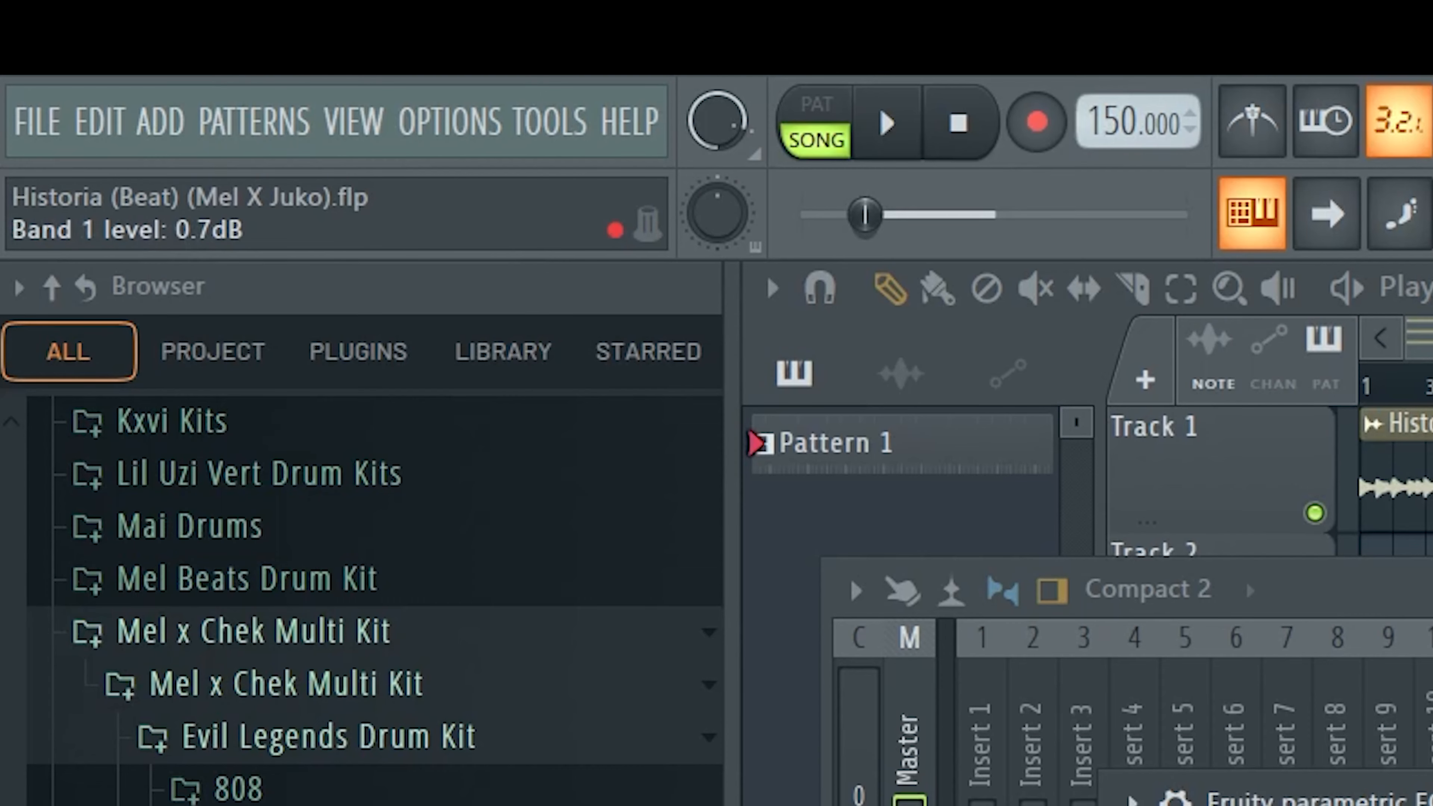
- Solo playlist Track 1 and lower the Insert 1 volume to about 90% while it plays
left_click(1147, 174)
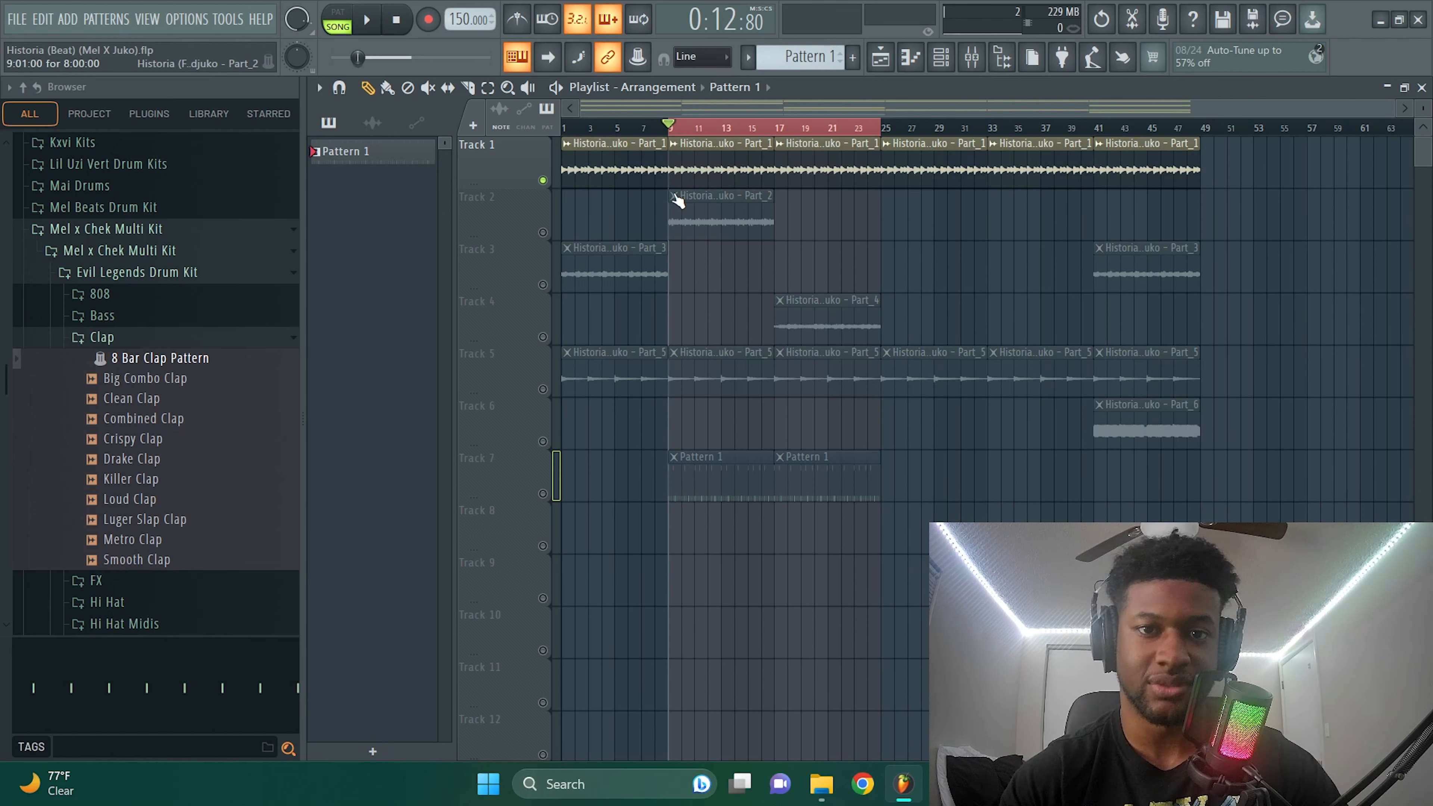
key("F9")
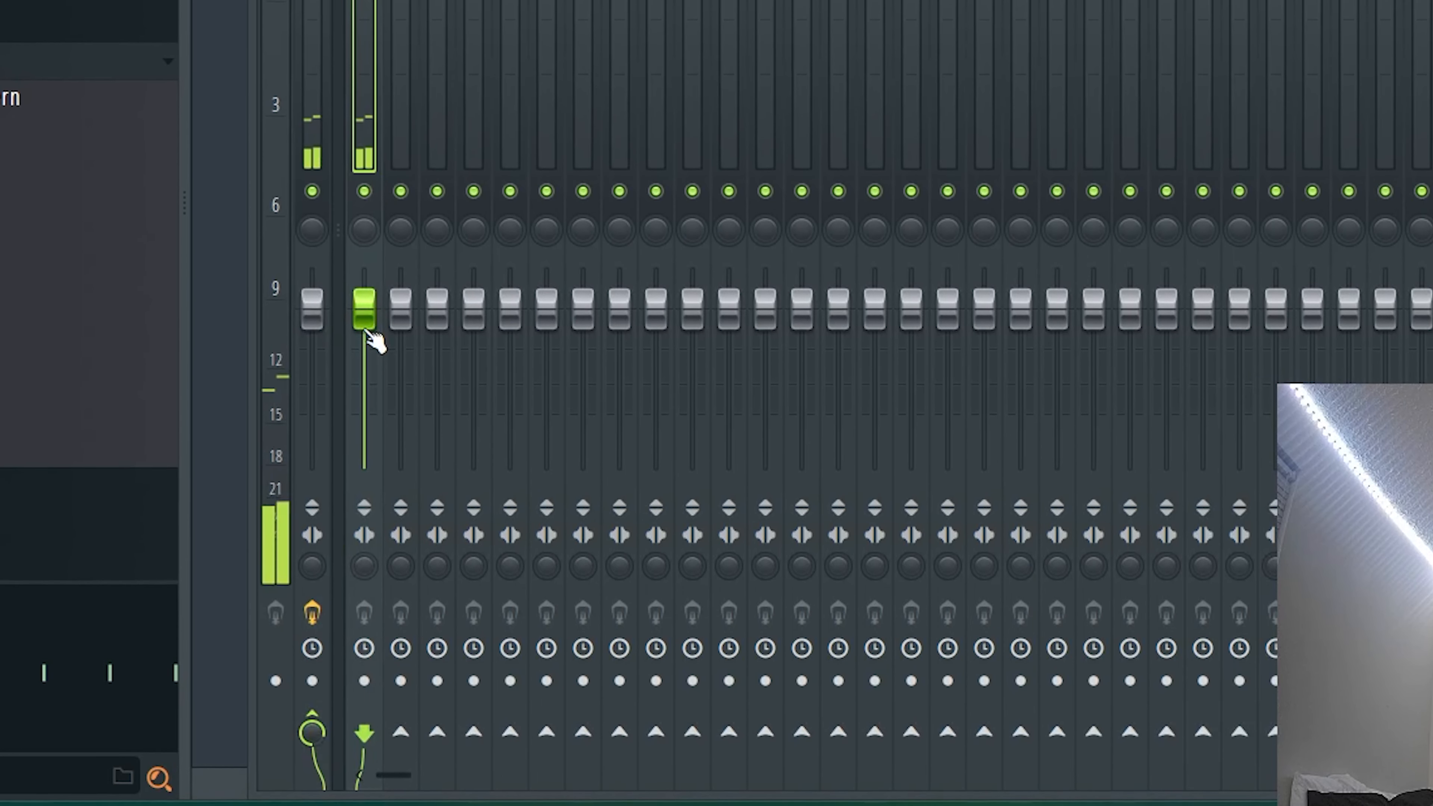
left_click_drag(363, 318, 372, 346)
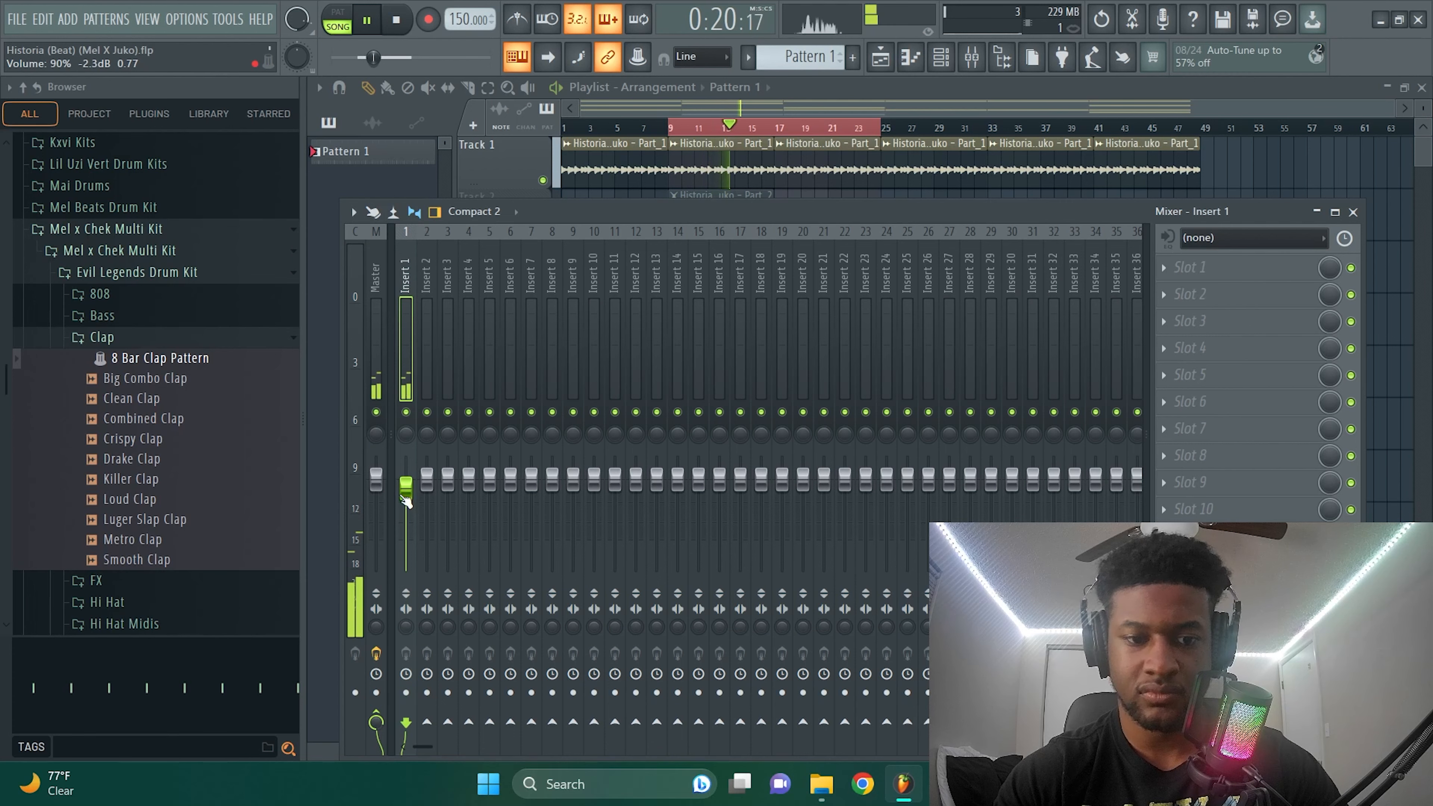
left_click_drag(411, 503, 415, 492)
key("space")
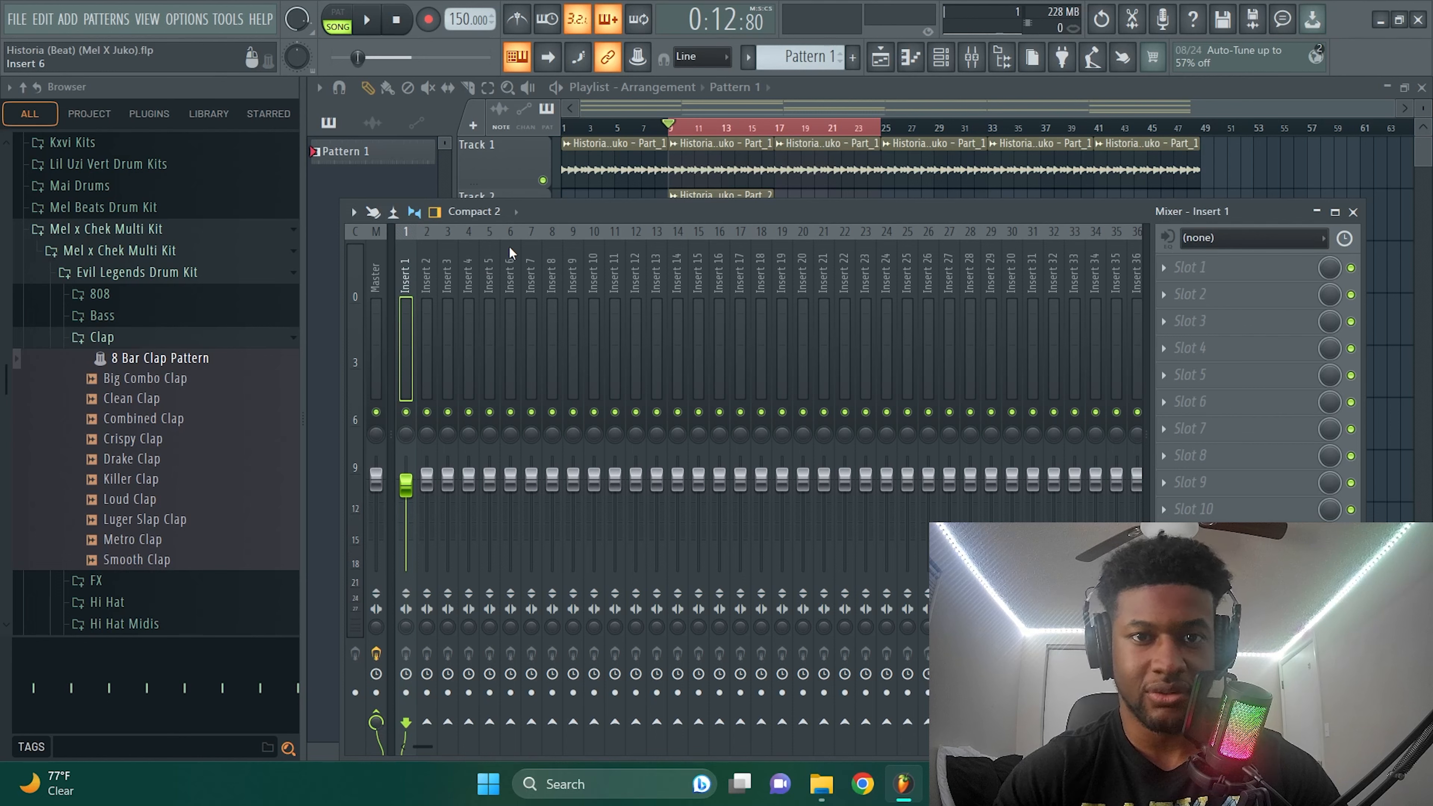
- Play Tracks 1 and 2 together and lower the Insert 2 volume to 83% (-4.1 dB)
key("space")
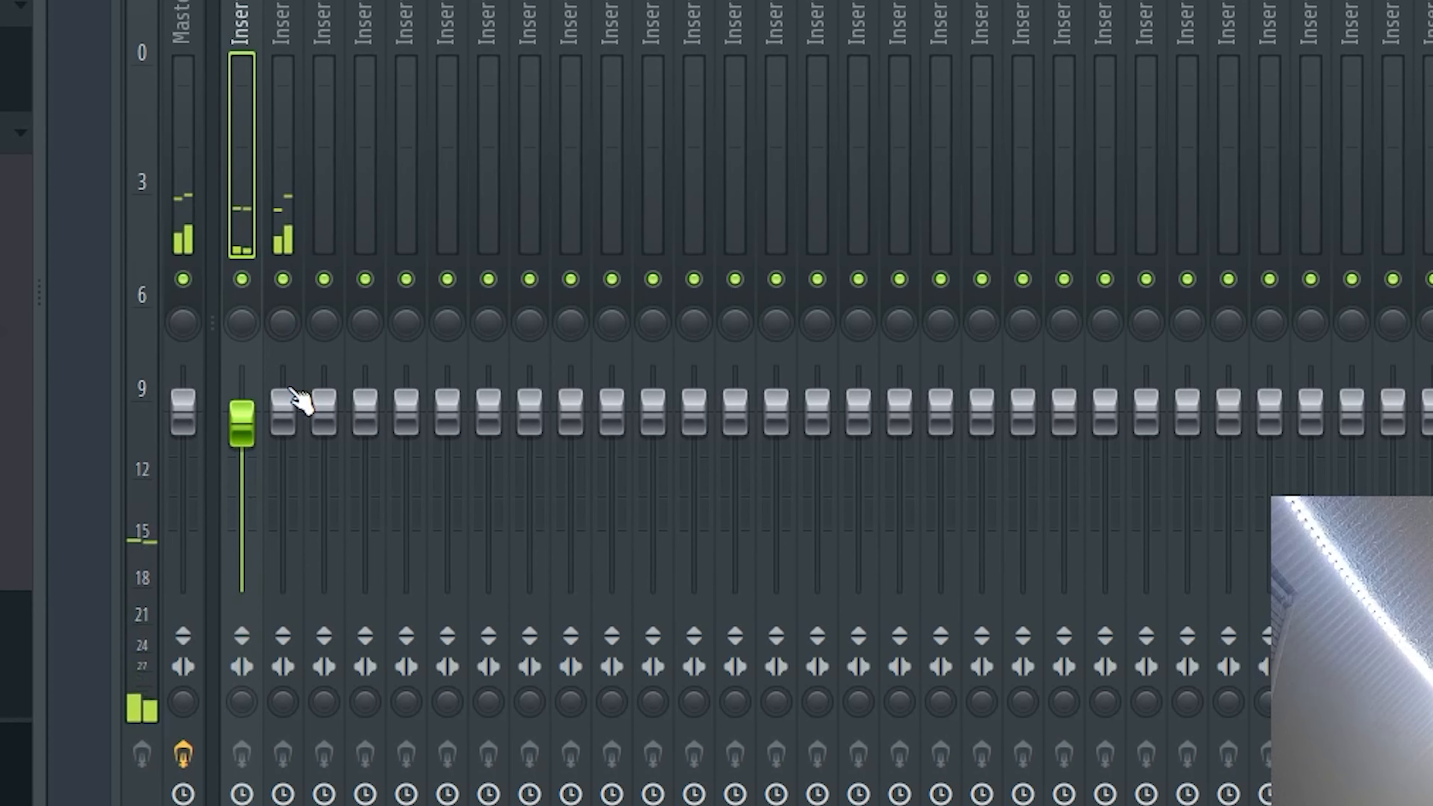
left_click_drag(291, 395, 303, 465)
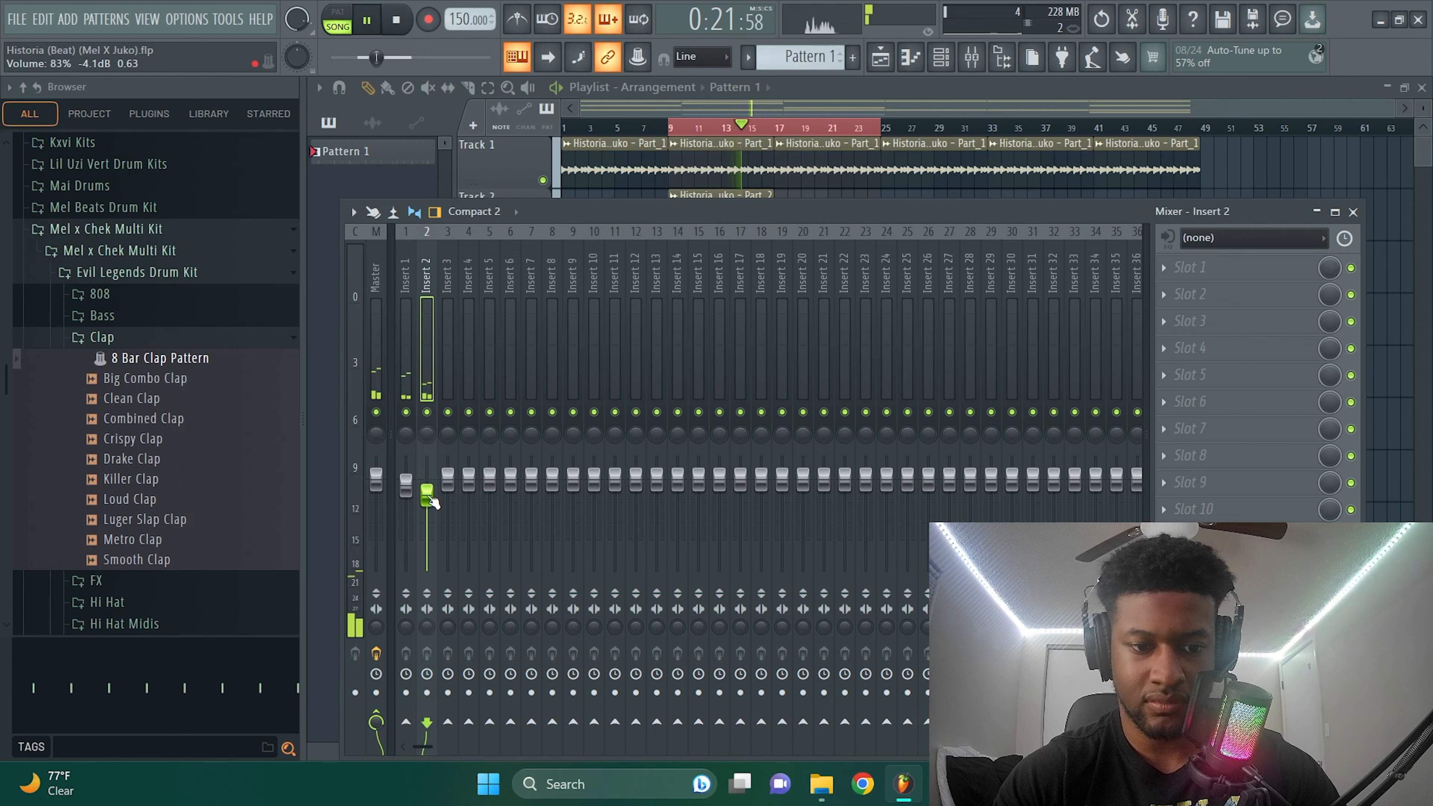
left_click(1352, 212)
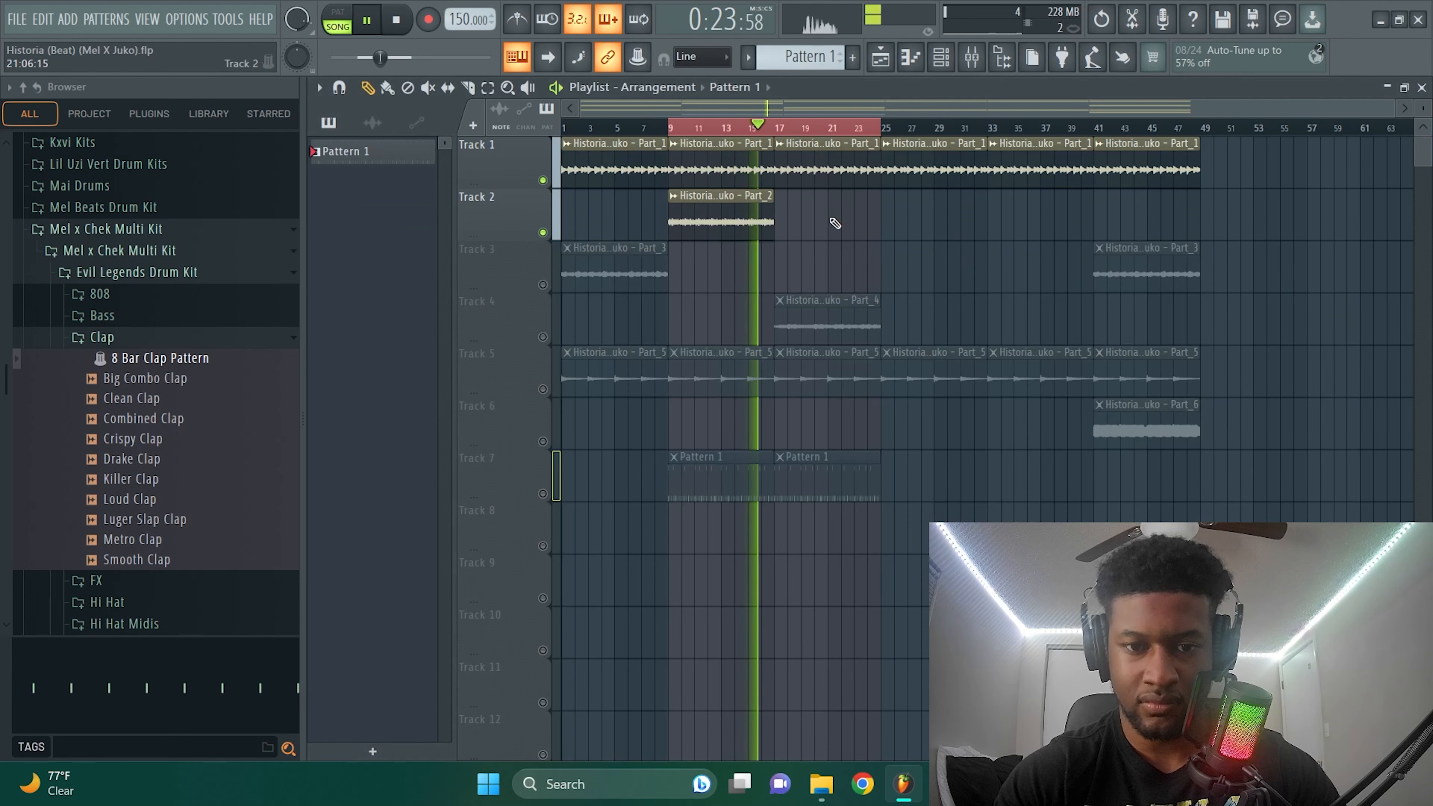
- Select the first eight bars of the arrangement for playback and slightly lower the Insert 3 volume
left_click_drag(670, 127, 564, 127)
key("F9")
left_click(468, 276)
left_click_drag(448, 478, 462, 494)
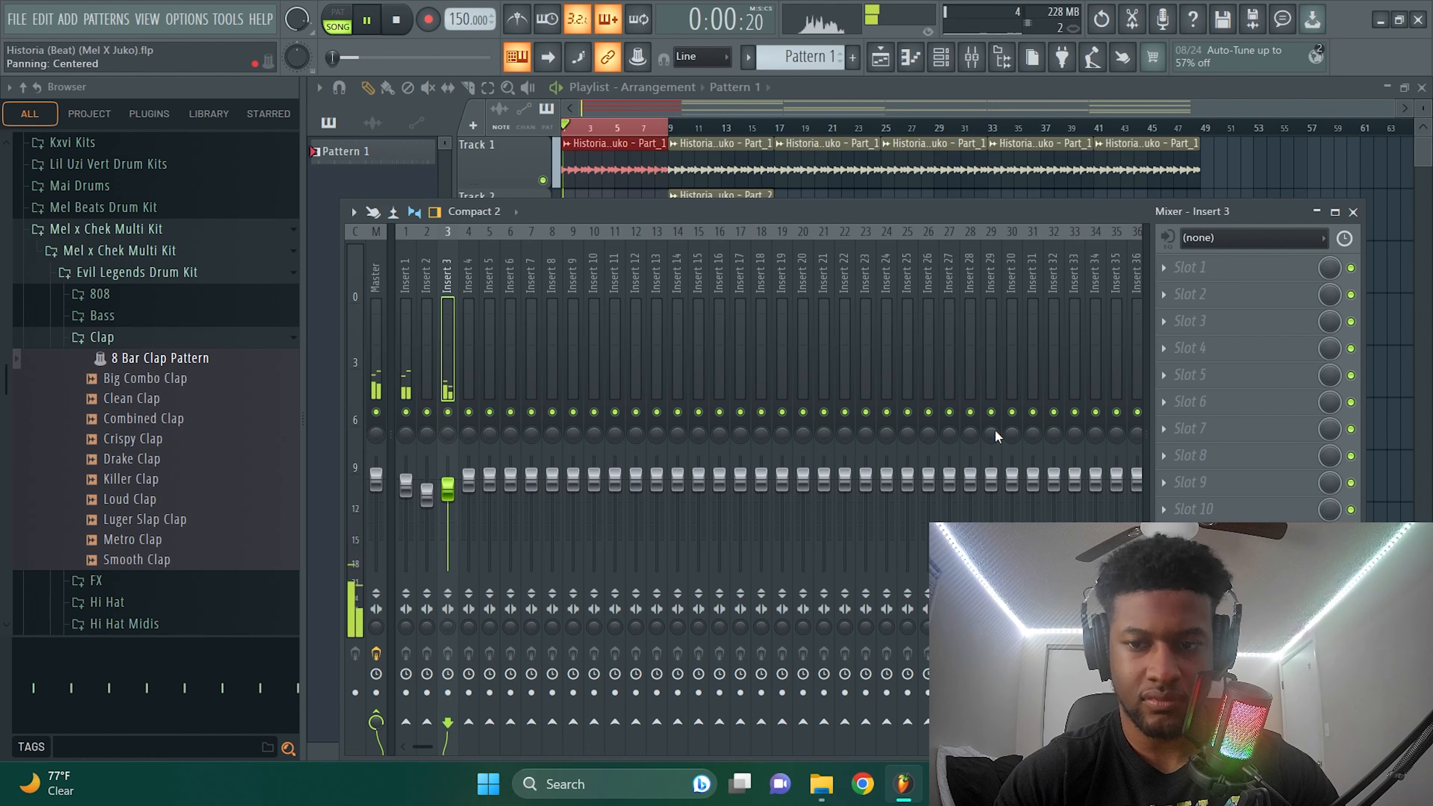
left_click(1353, 211)
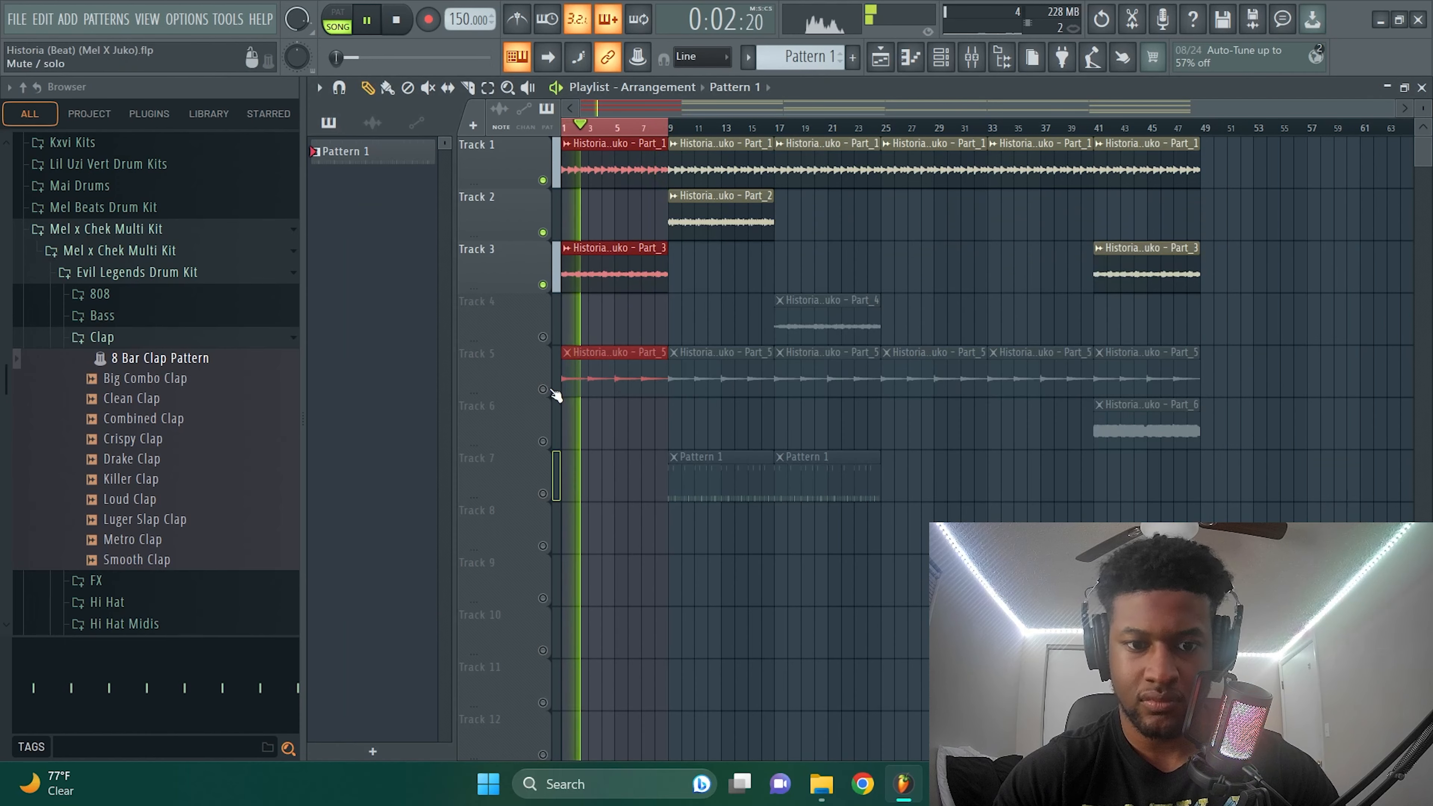
- Unmute playlist Track 5 and lower the Insert 5 volume to 93% (-1.7 dB) during playback
left_click(555, 299)
key("F9")
left_click(489, 480)
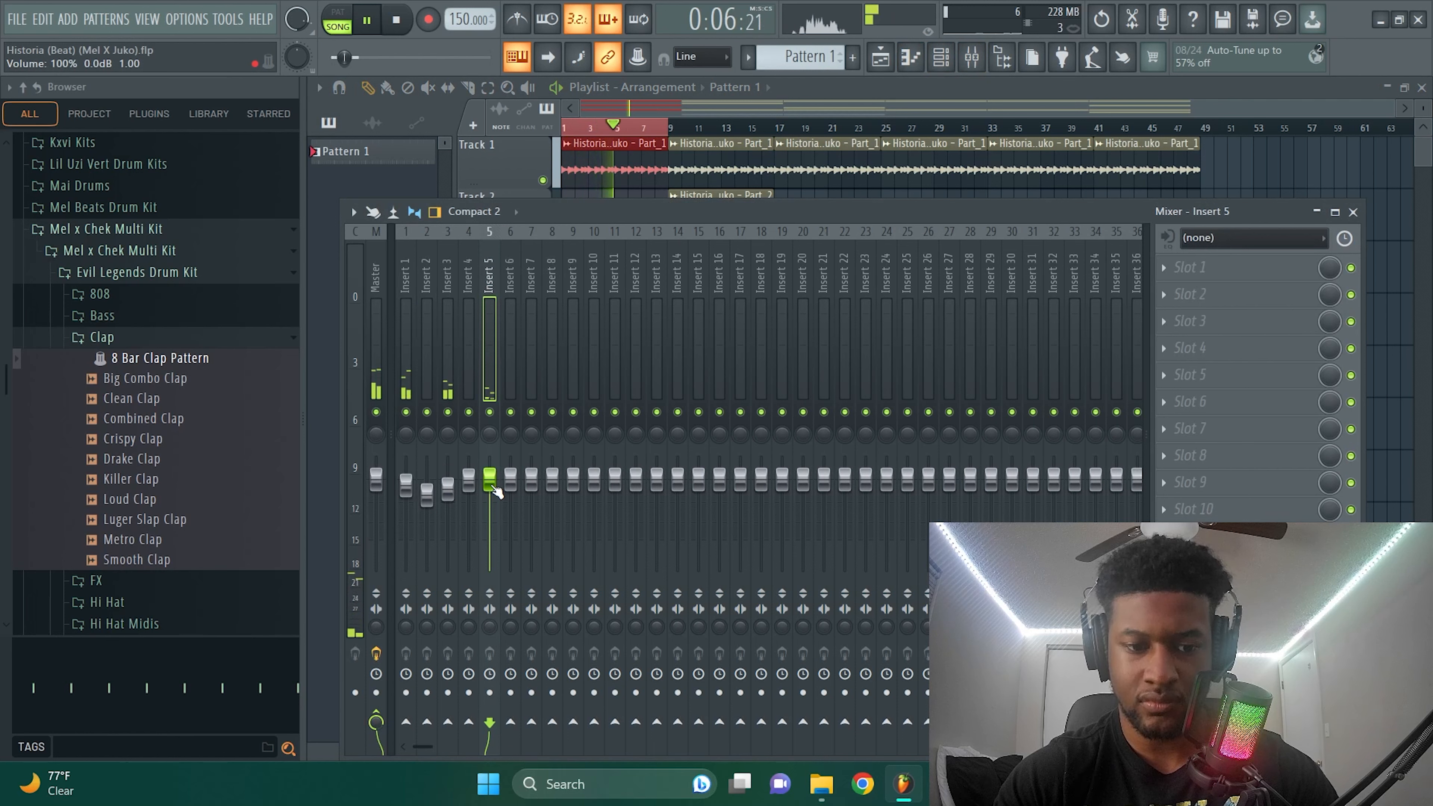
left_click_drag(489, 479, 490, 483)
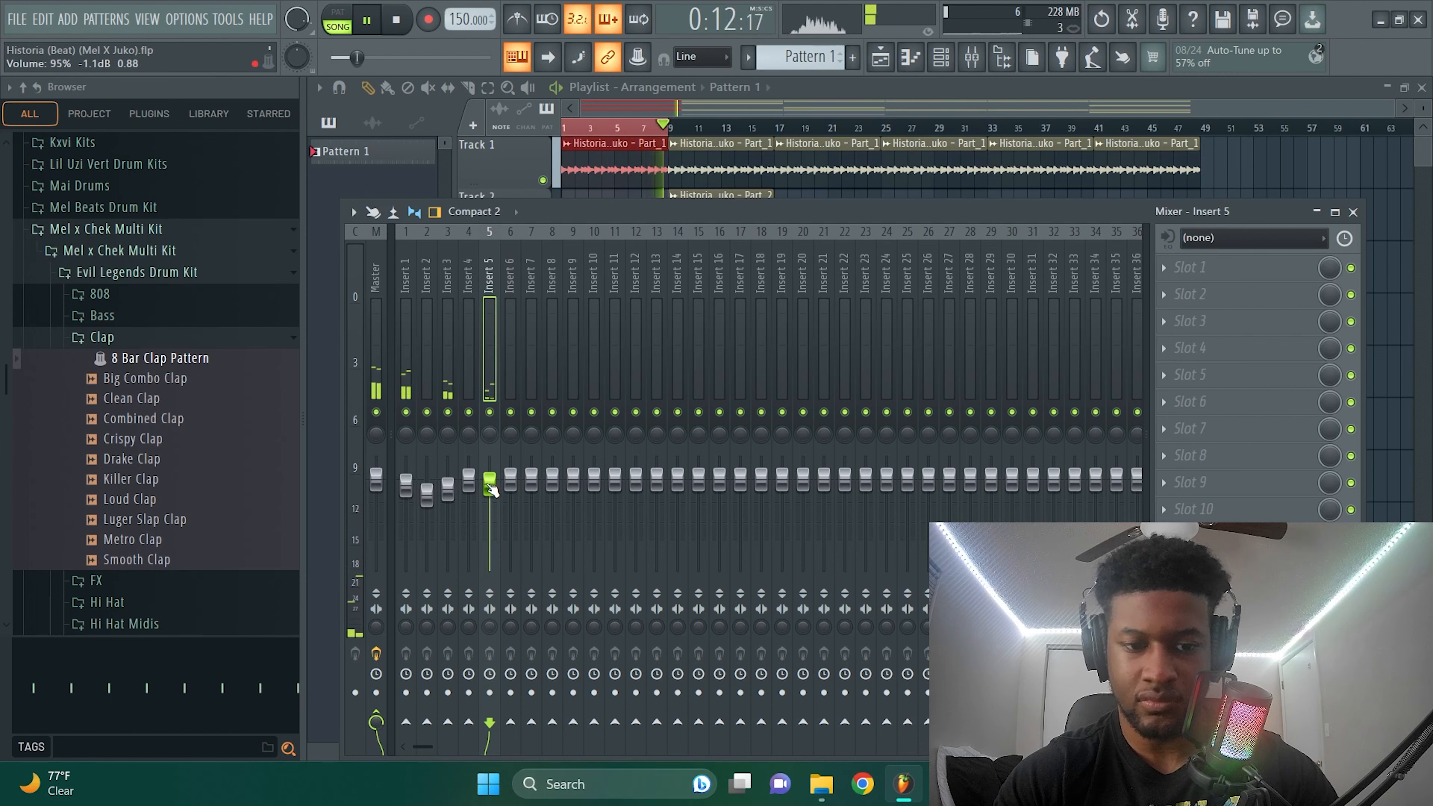
left_click_drag(492, 487, 492, 490)
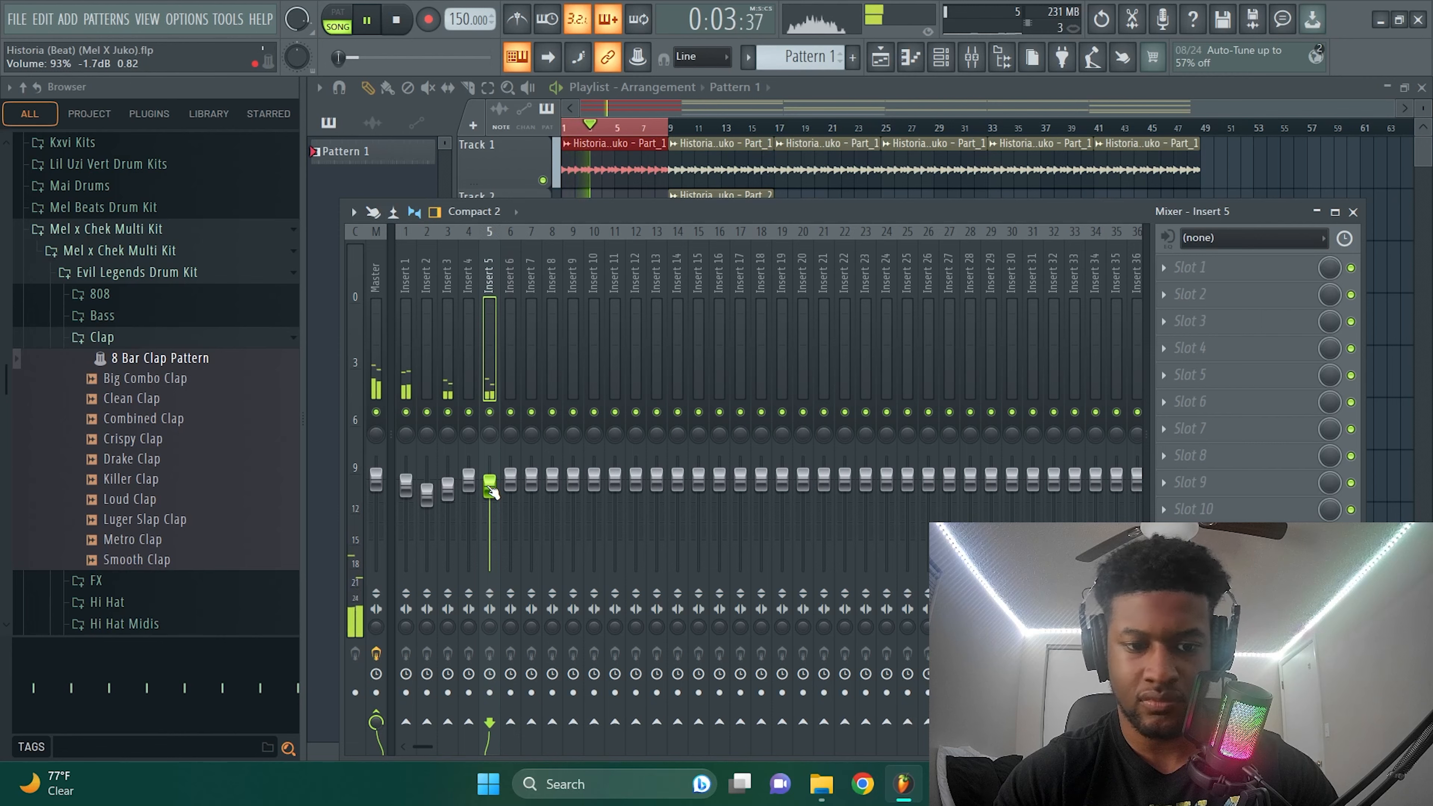
- Play the section from bar 17 to 25 and lower the Insert 4 volume to 96% (-1.0 dB)
left_click(1335, 212)
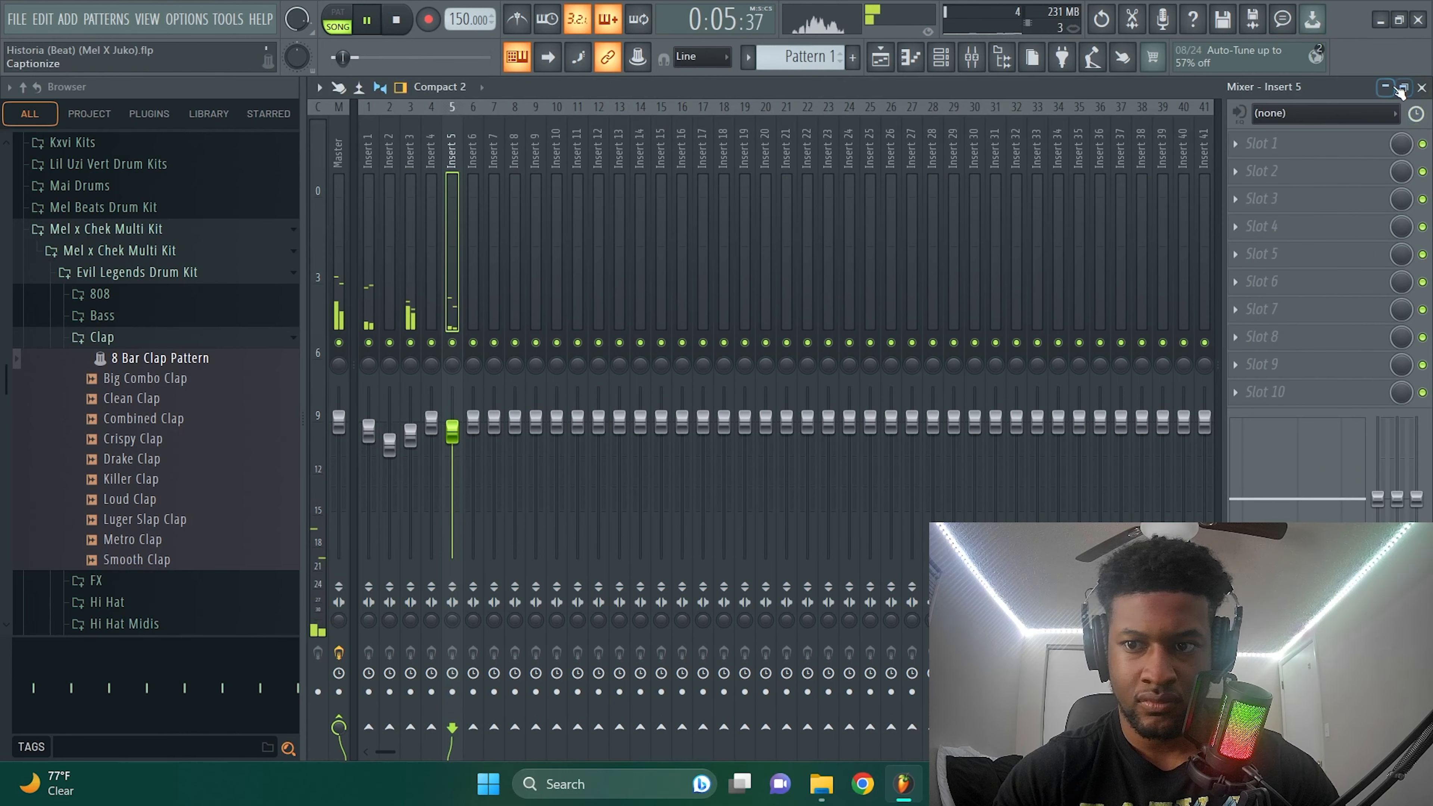
key("F9")
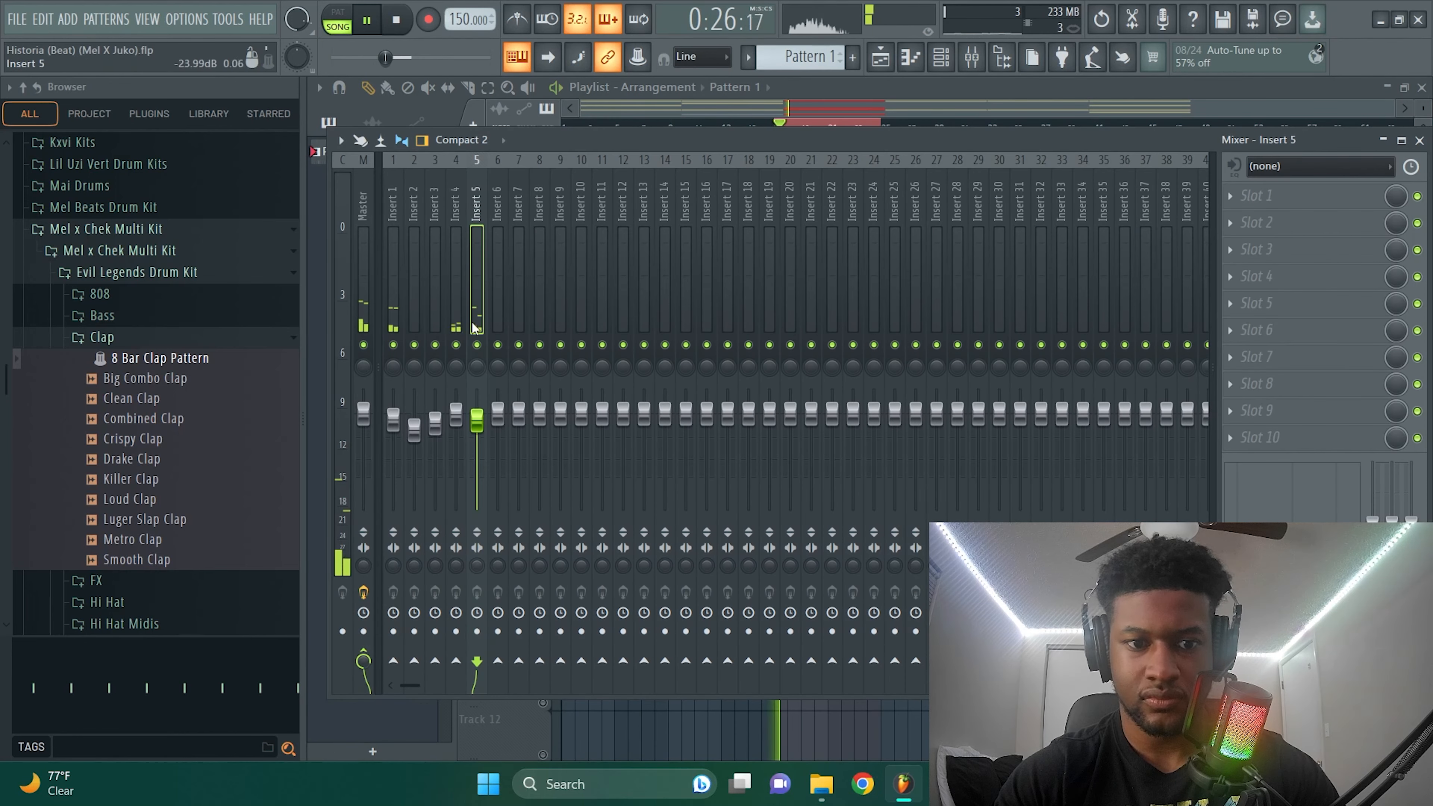
left_click(456, 316)
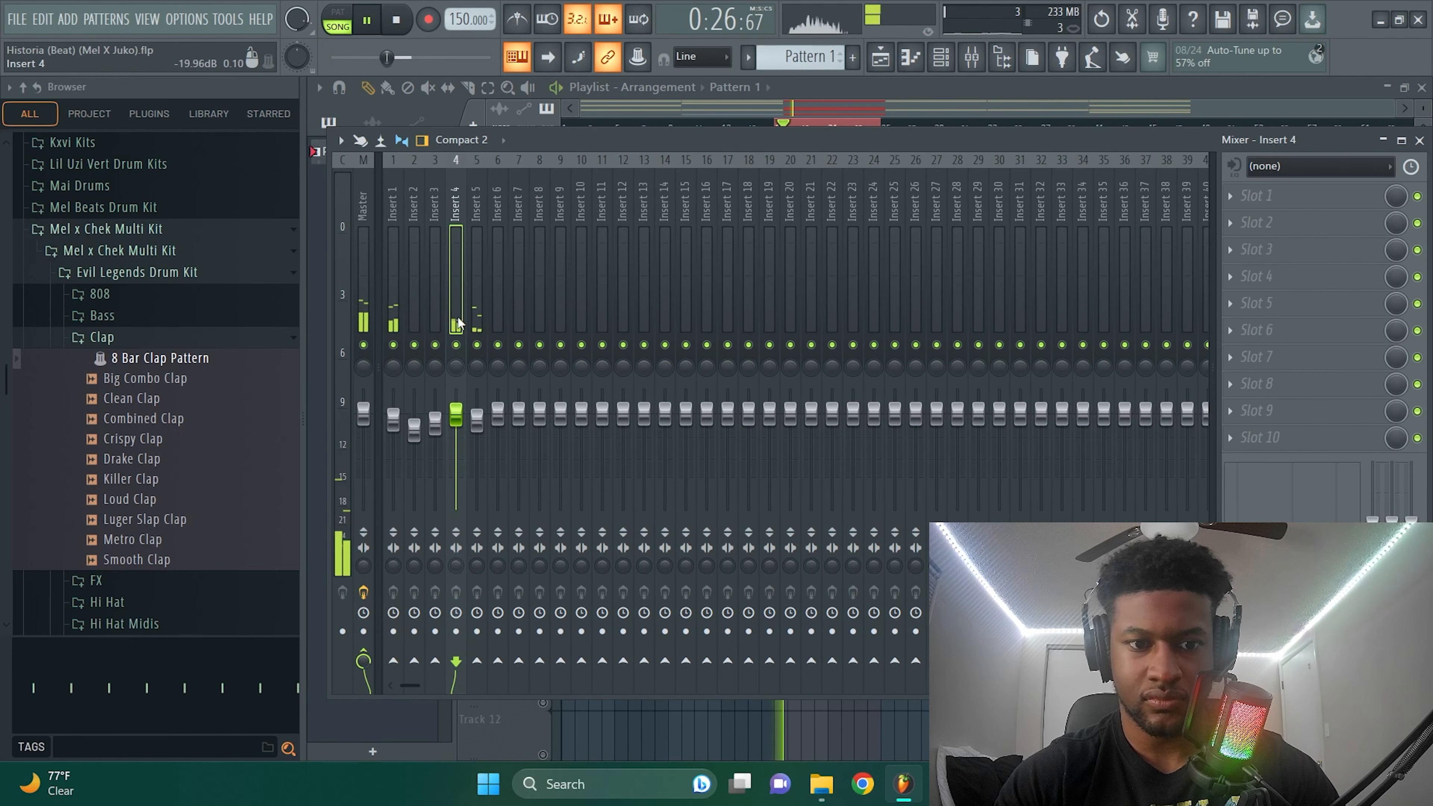
left_click_drag(456, 415, 467, 424)
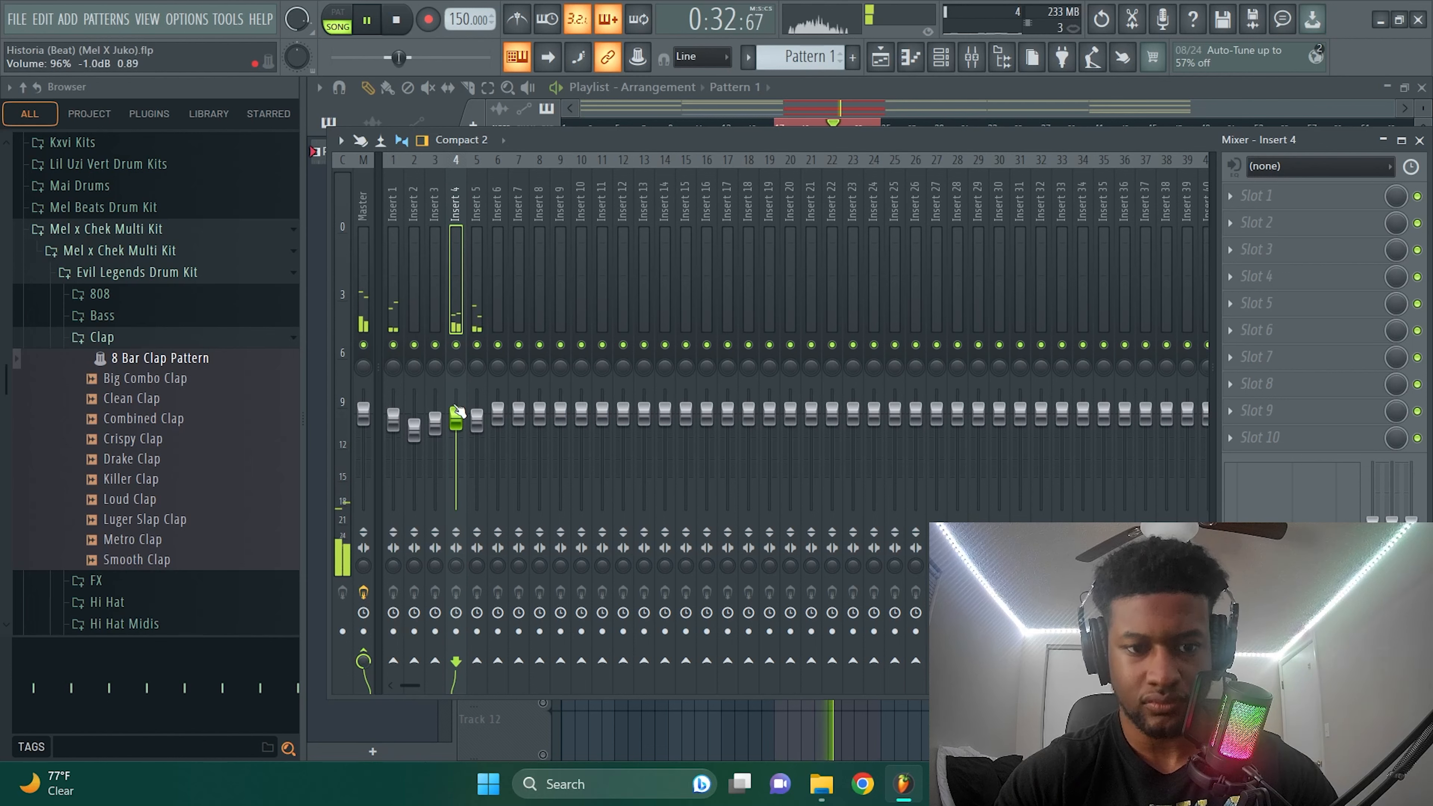
- Raise the Insert 1 volume to 101% (0.2 dB) against the other melodies and stop playback
left_click(398, 412)
left_click_drag(398, 411, 393, 414)
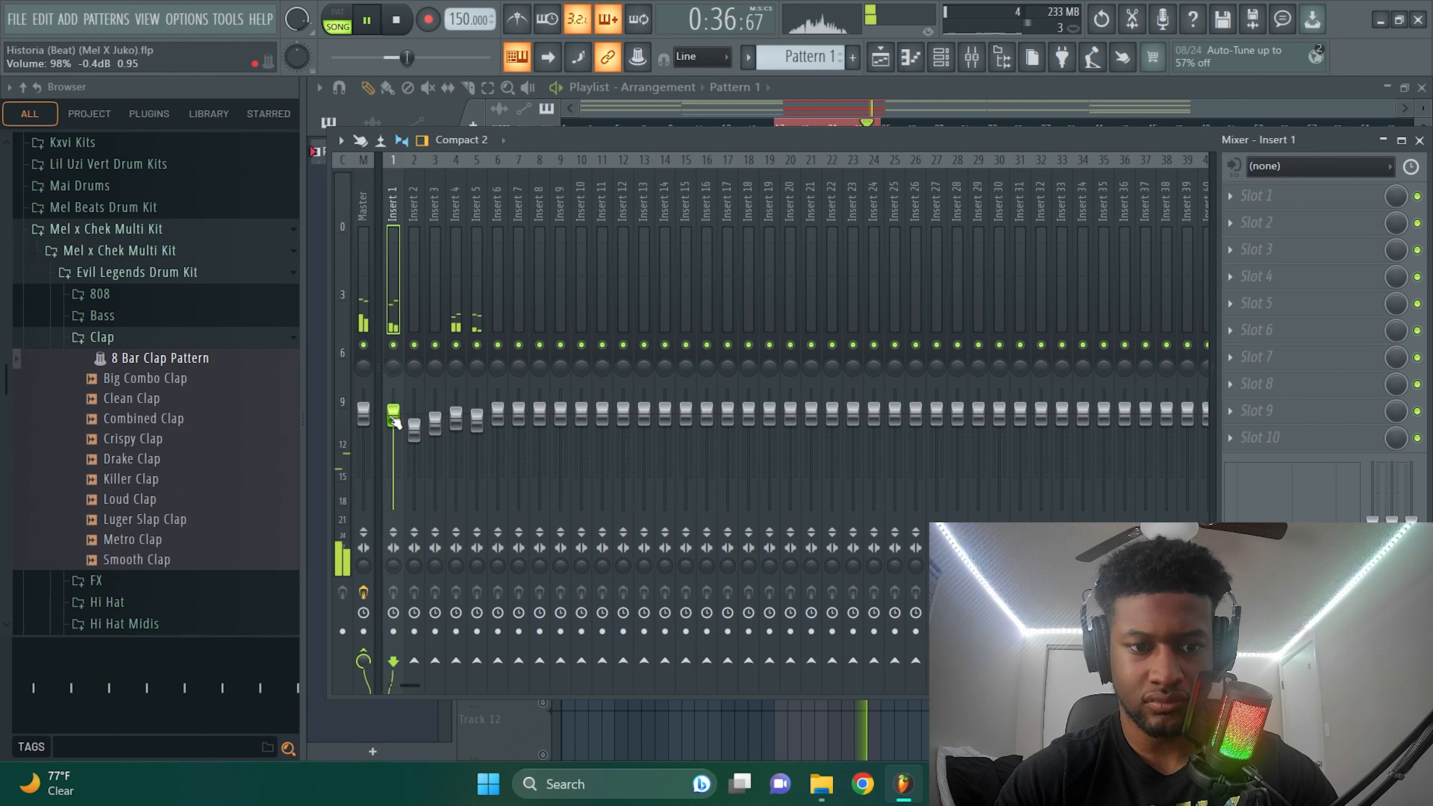
left_click_drag(393, 414, 394, 419)
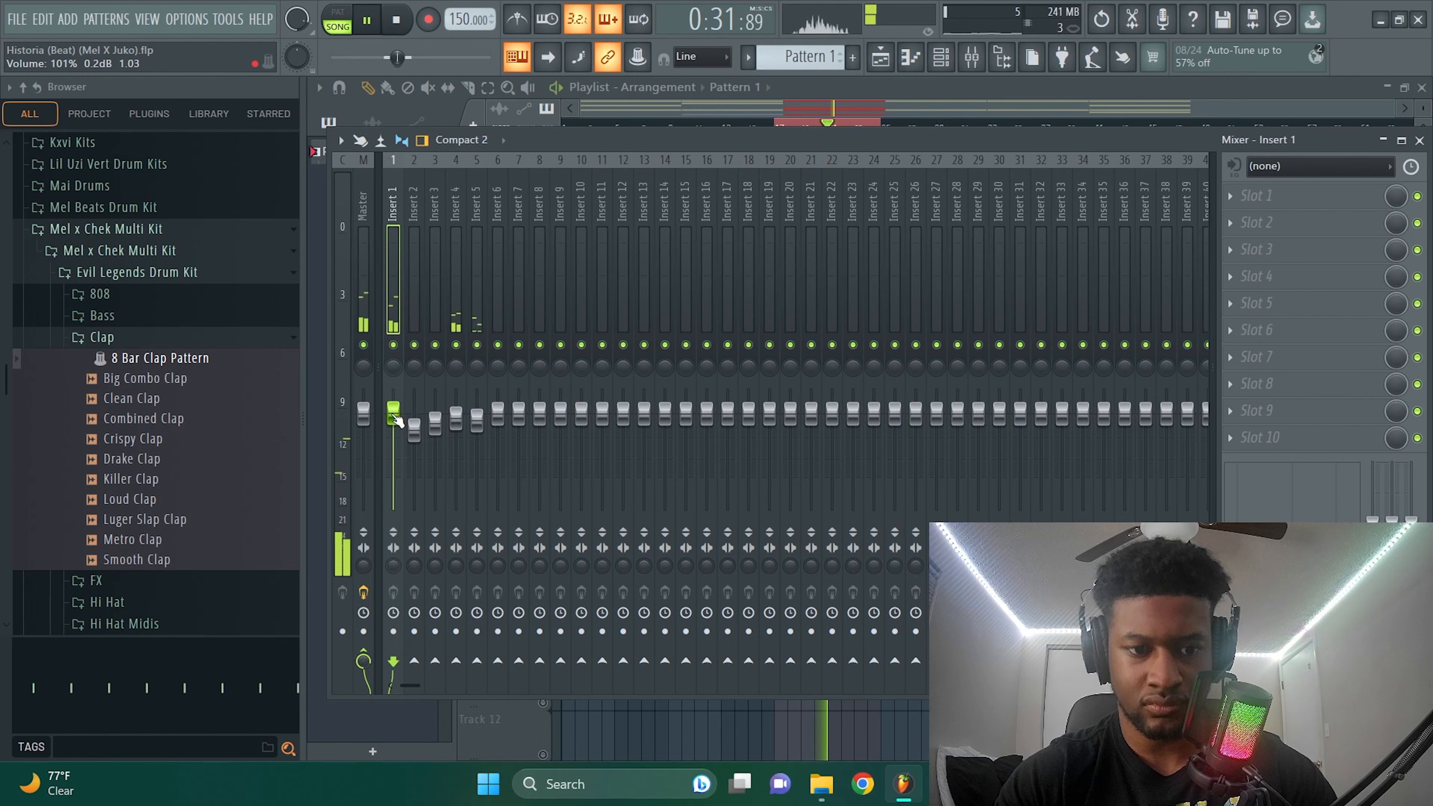
key("space")
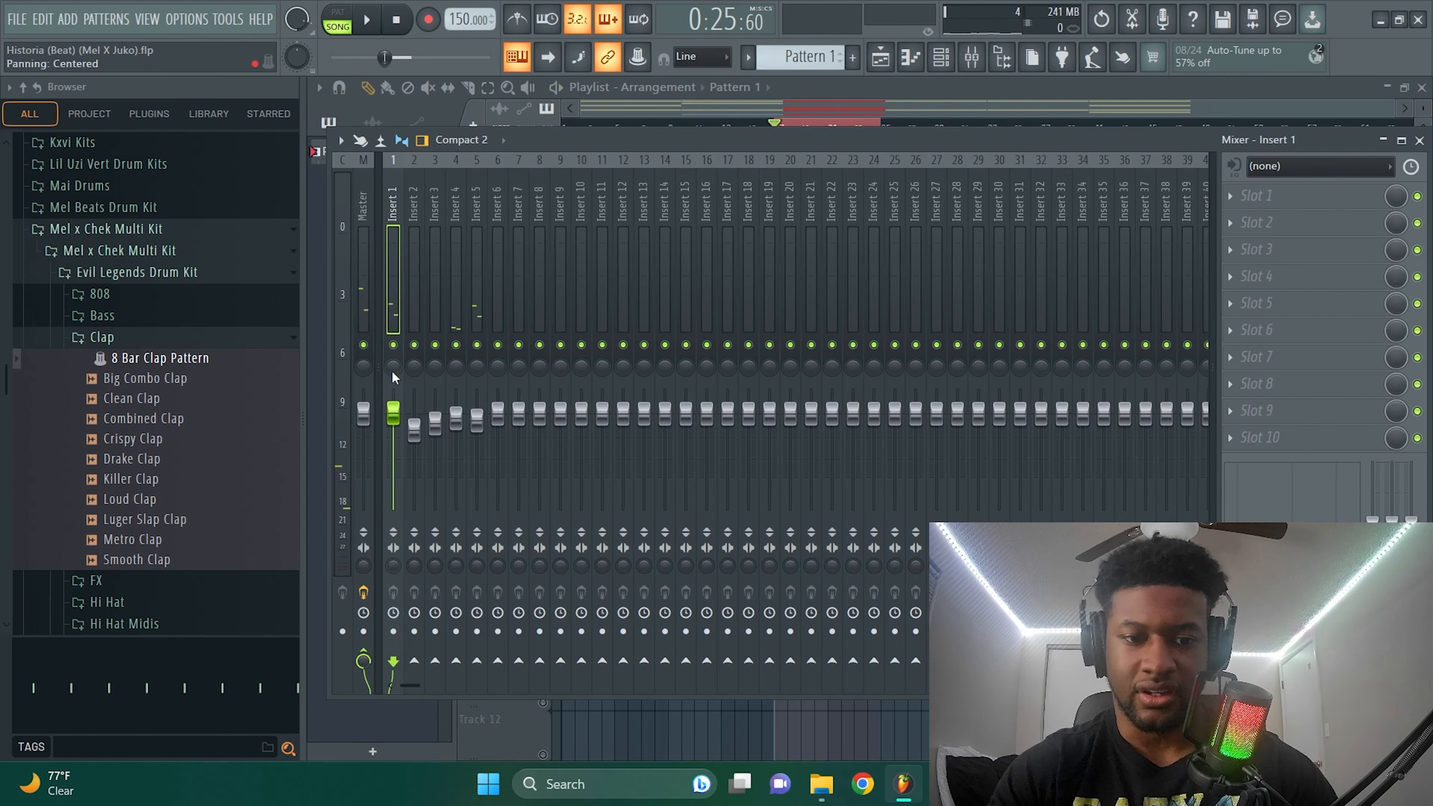
- Solo Insert 1, add Fruity Parametric EQ 2 in slot 4, and cut its band 1 low shelf to about -15.1 dB at 198 Hz
left_click_drag(416, 279, 486, 310)
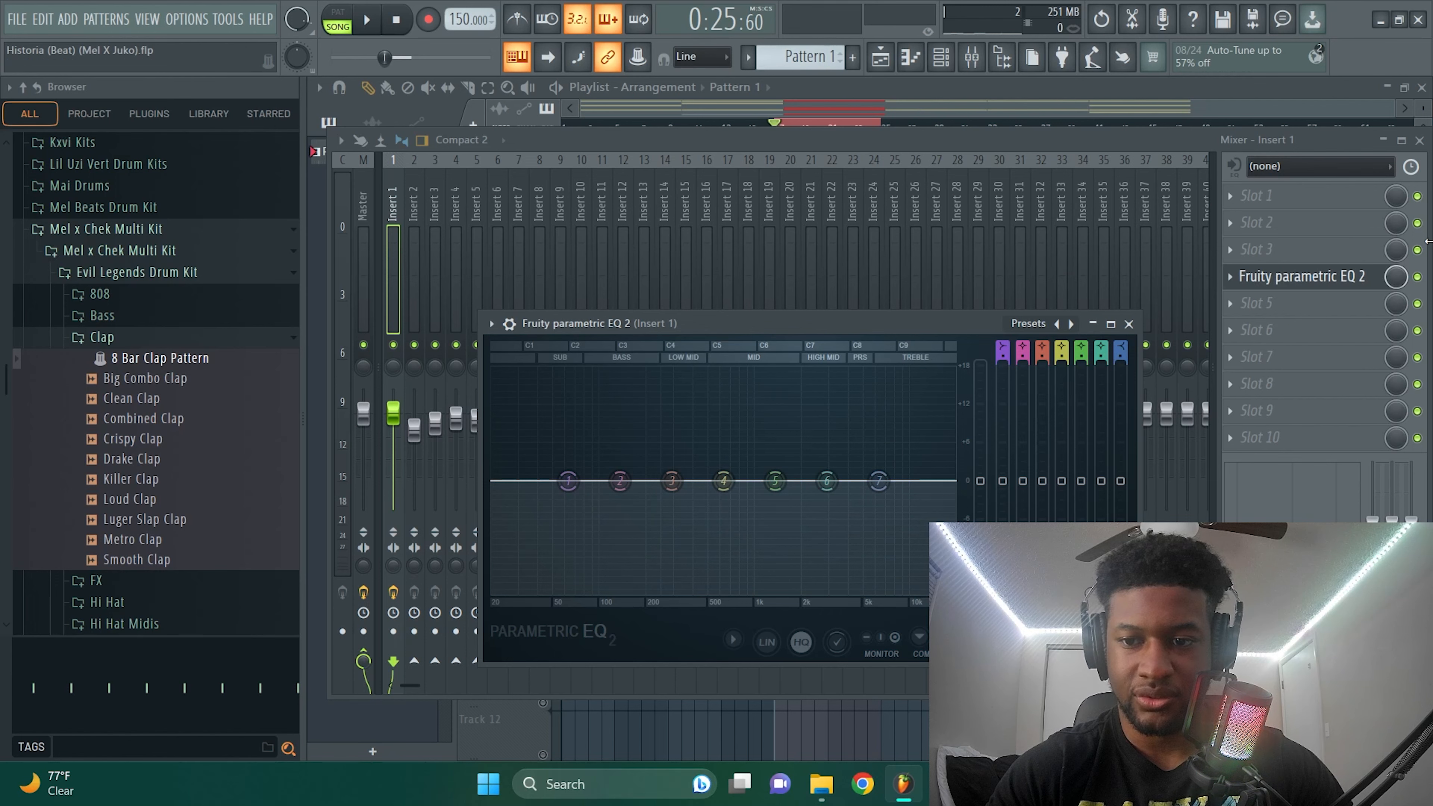
right_click(393, 345)
left_click(1300, 279)
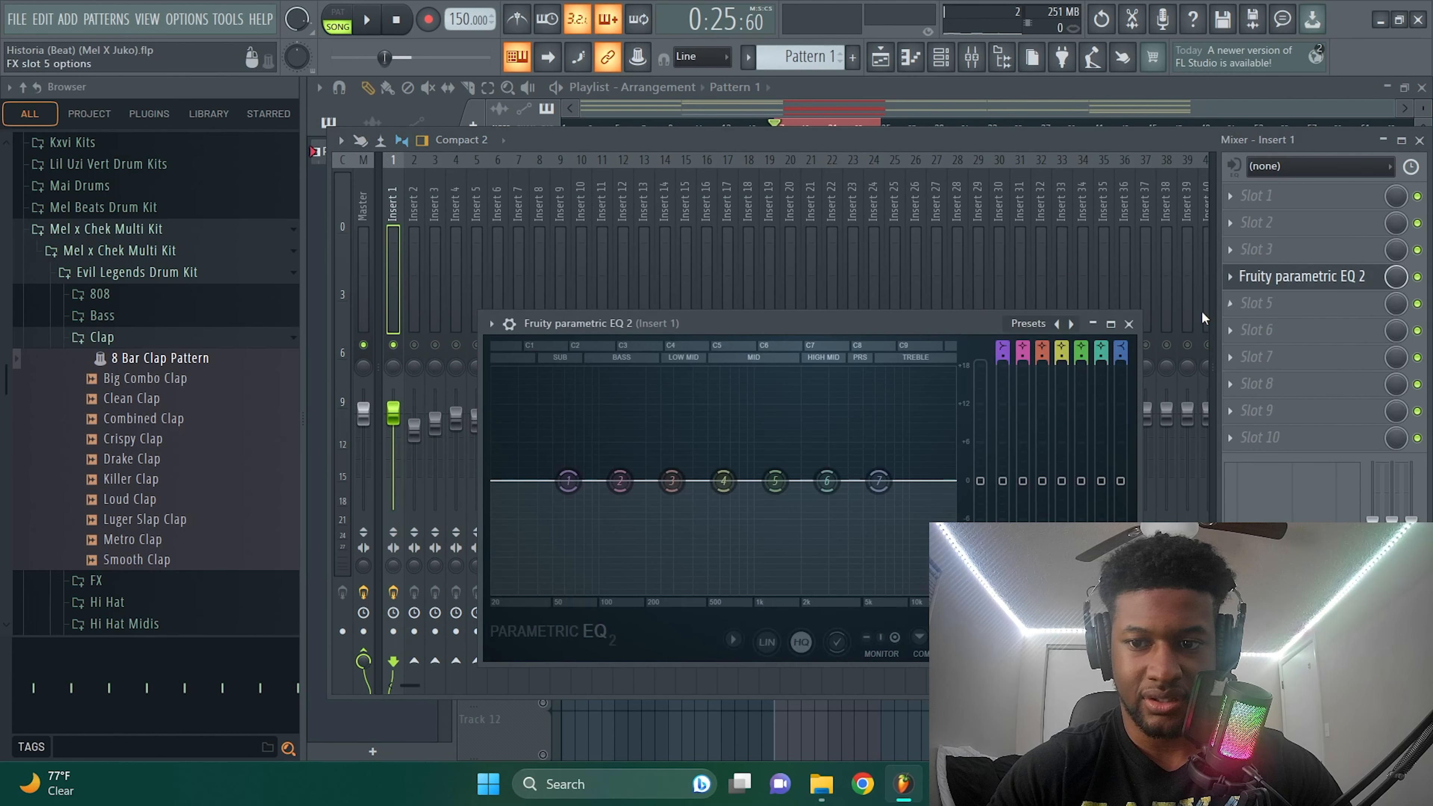
key("space")
left_click_drag(618, 591, 645, 576)
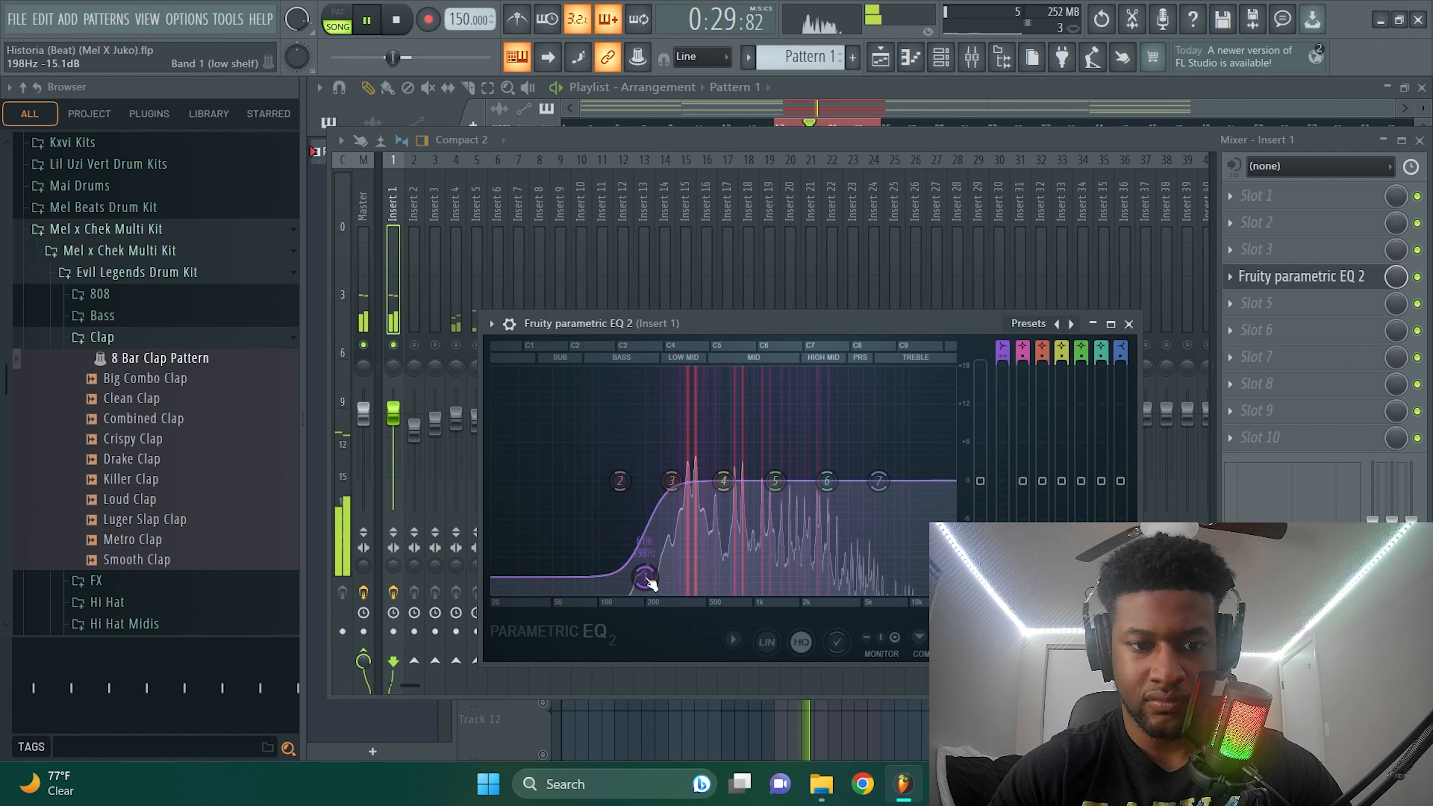
left_click(1129, 323)
- Add Fruity Parametric EQ 2 to slot 5 of Insert 4, cutting the low shelf and lowering an upper band
left_click(1285, 314)
left_click(960, 289)
left_click_drag(574, 528, 656, 566)
left_click_drag(855, 457, 845, 496)
left_click(1105, 300)
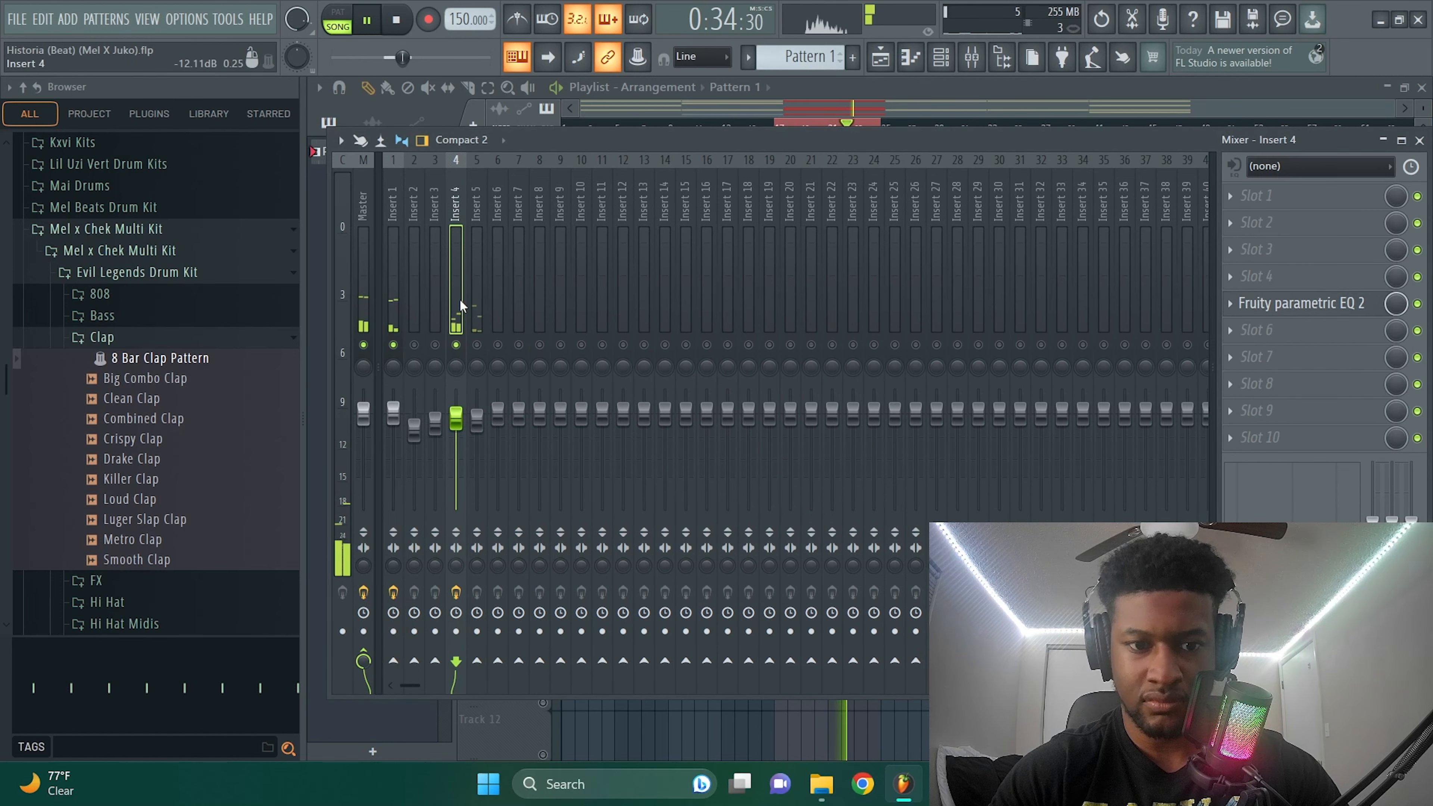
- Add Fruity Parametric EQ 2 to slot 5 of Insert 5 and cut the lows with band 1 at about 200 Hz
left_click(476, 316)
left_click(1295, 303)
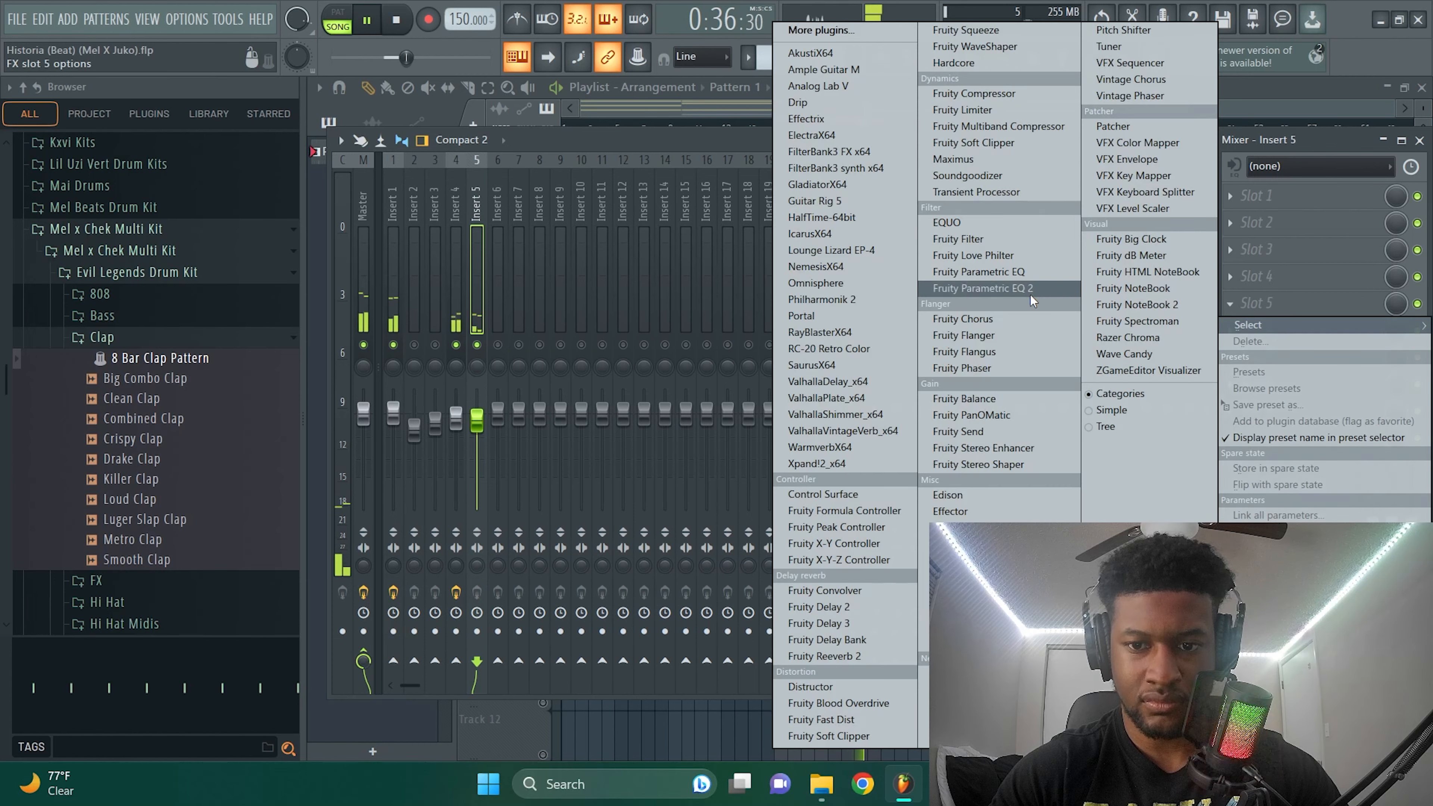
left_click(1030, 289)
left_click_drag(393, 313, 476, 377)
key("space")
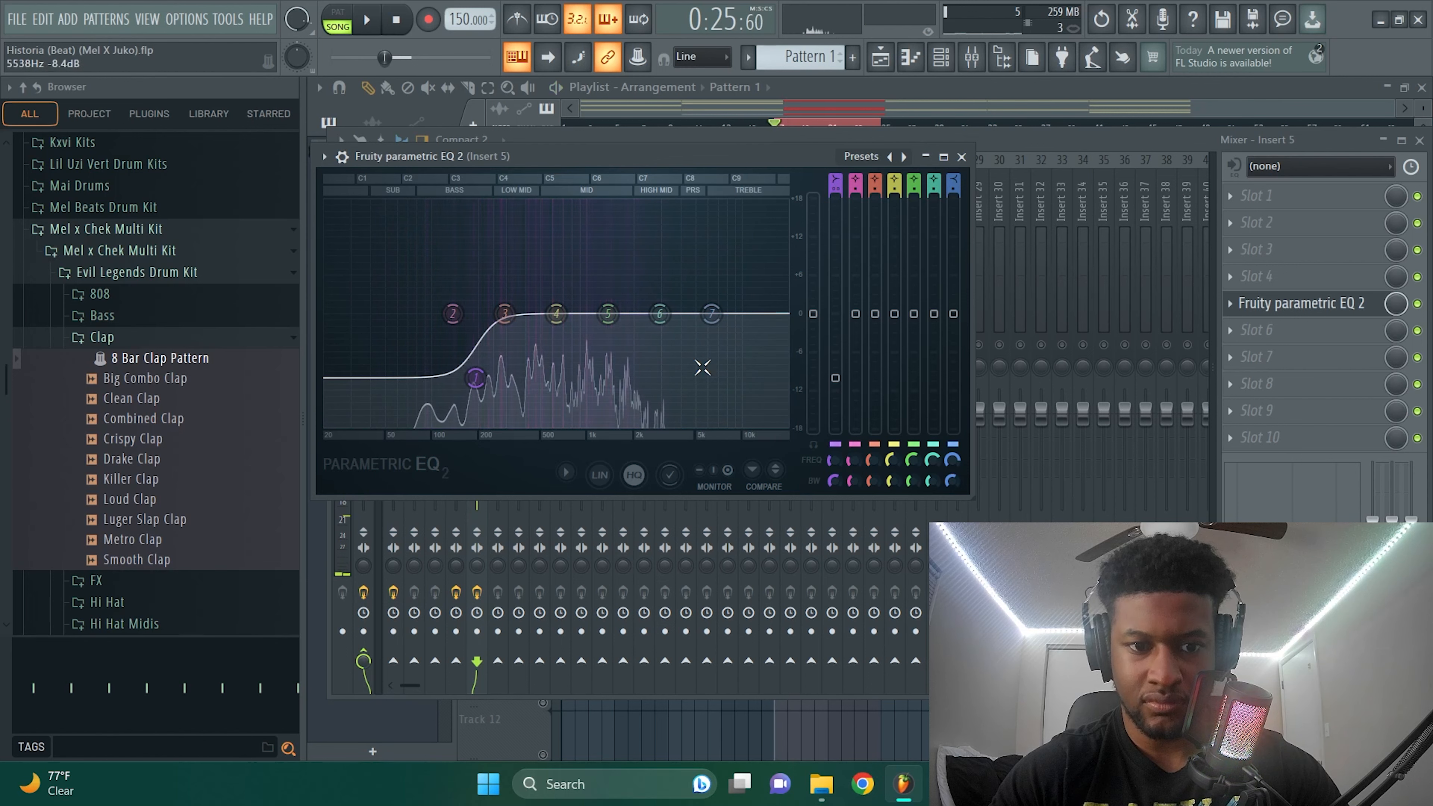
left_click(962, 160)
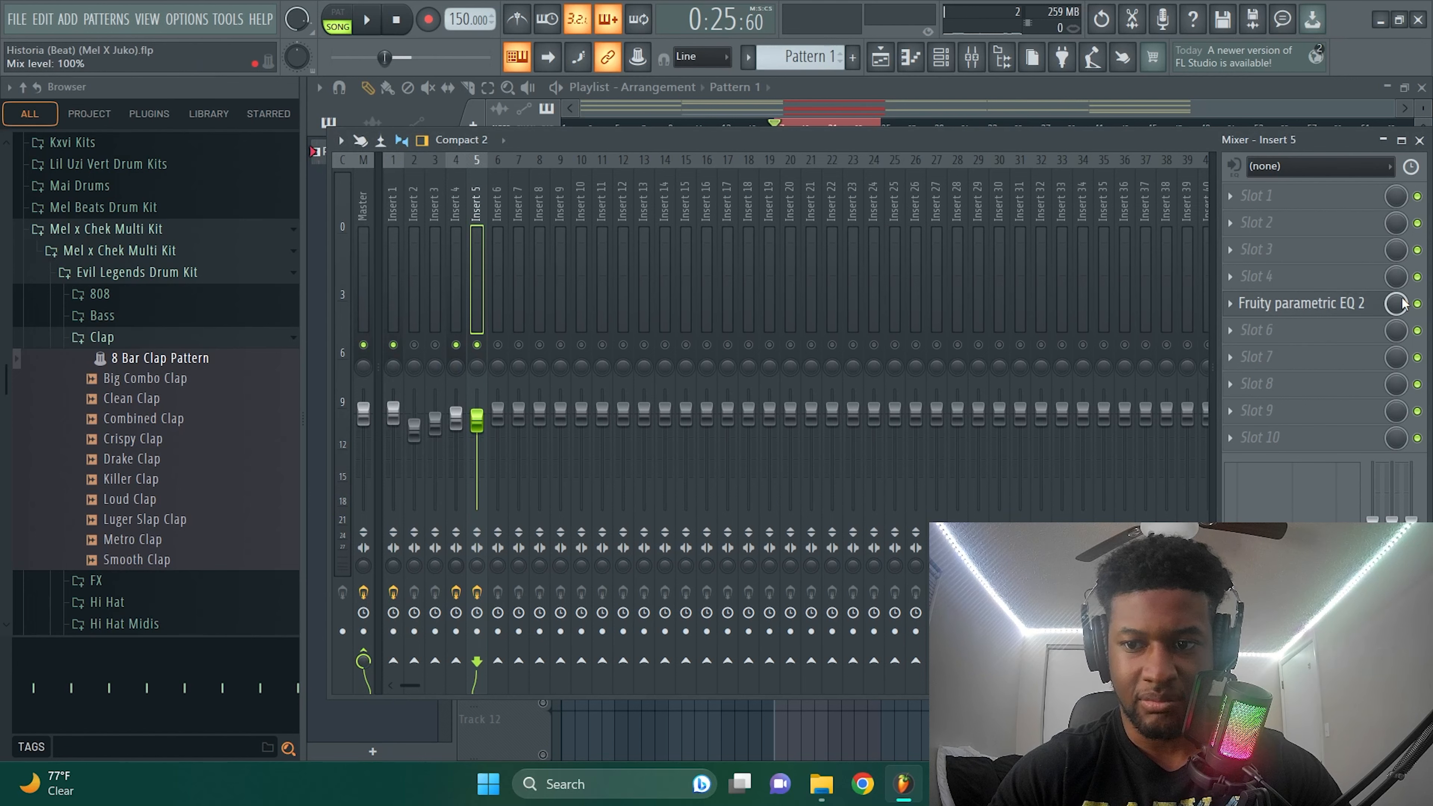
- During playback of the first eight bars, add Fruity Parametric EQ 2 to slot 6 of Insert 3, cutting band 1 to -18 dB at 271 Hz
left_click(1419, 140)
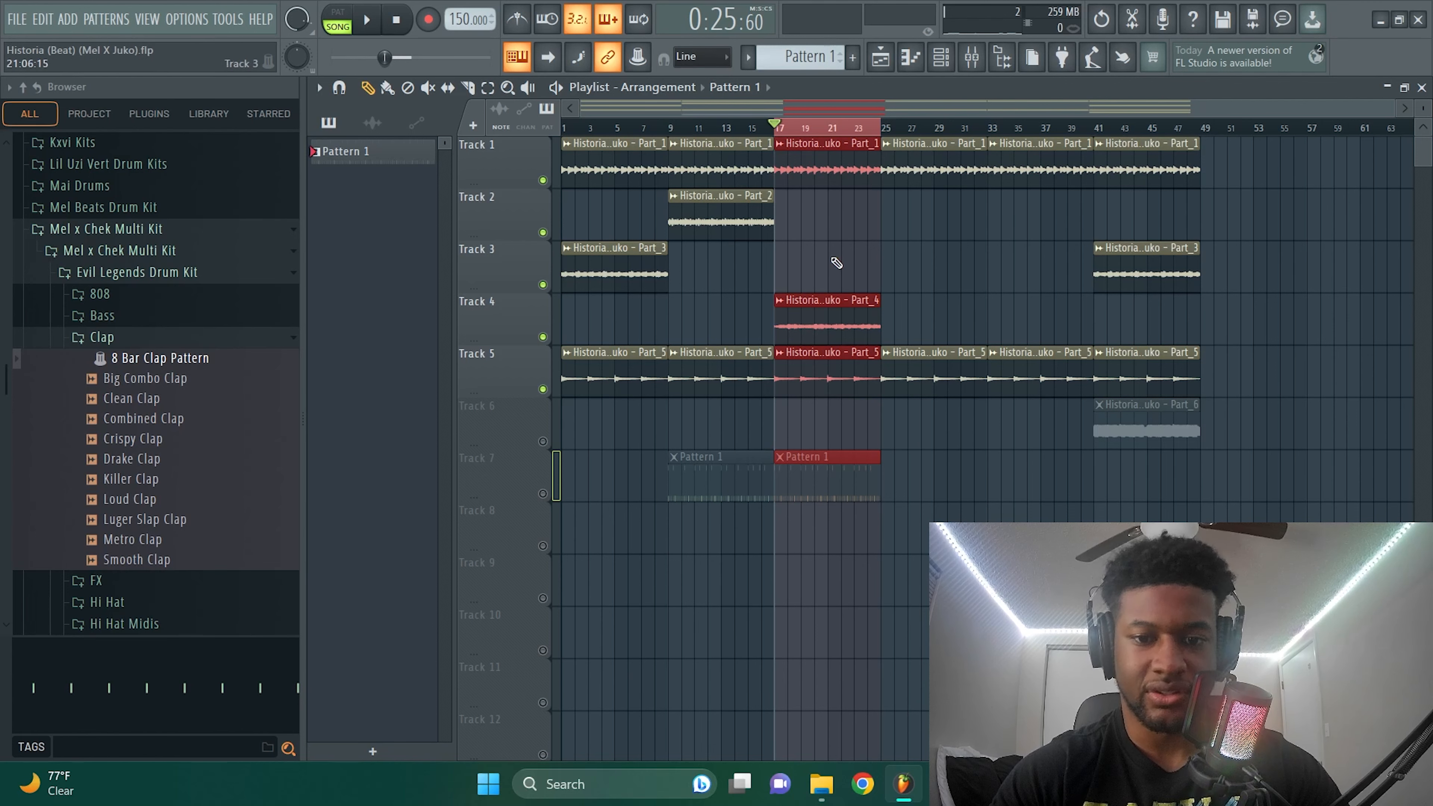
key("space")
key("F9")
key("space")
left_click(427, 305)
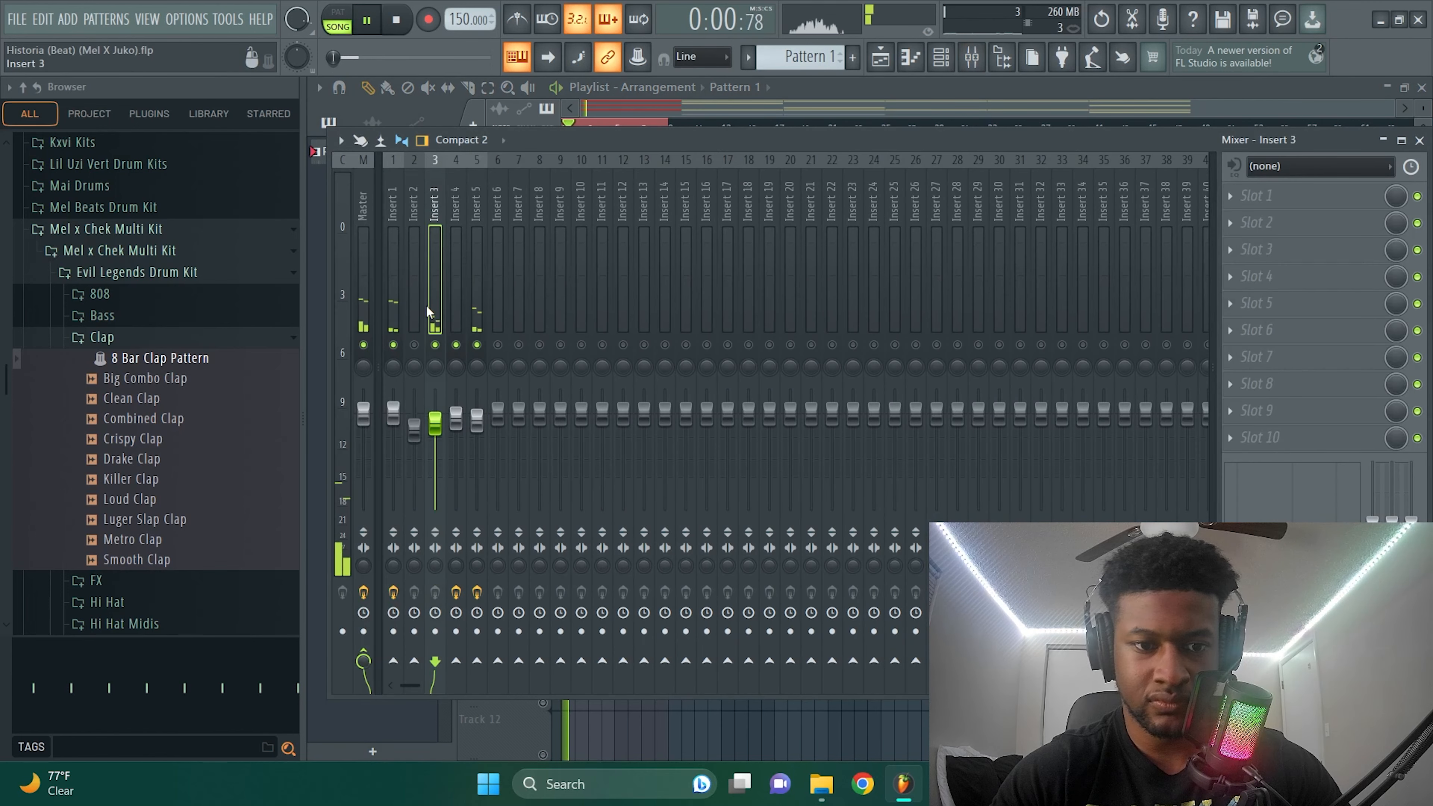
left_click(1256, 330)
left_click(994, 286)
left_click_drag(519, 433, 606, 543)
left_click_drag(955, 302, 958, 313)
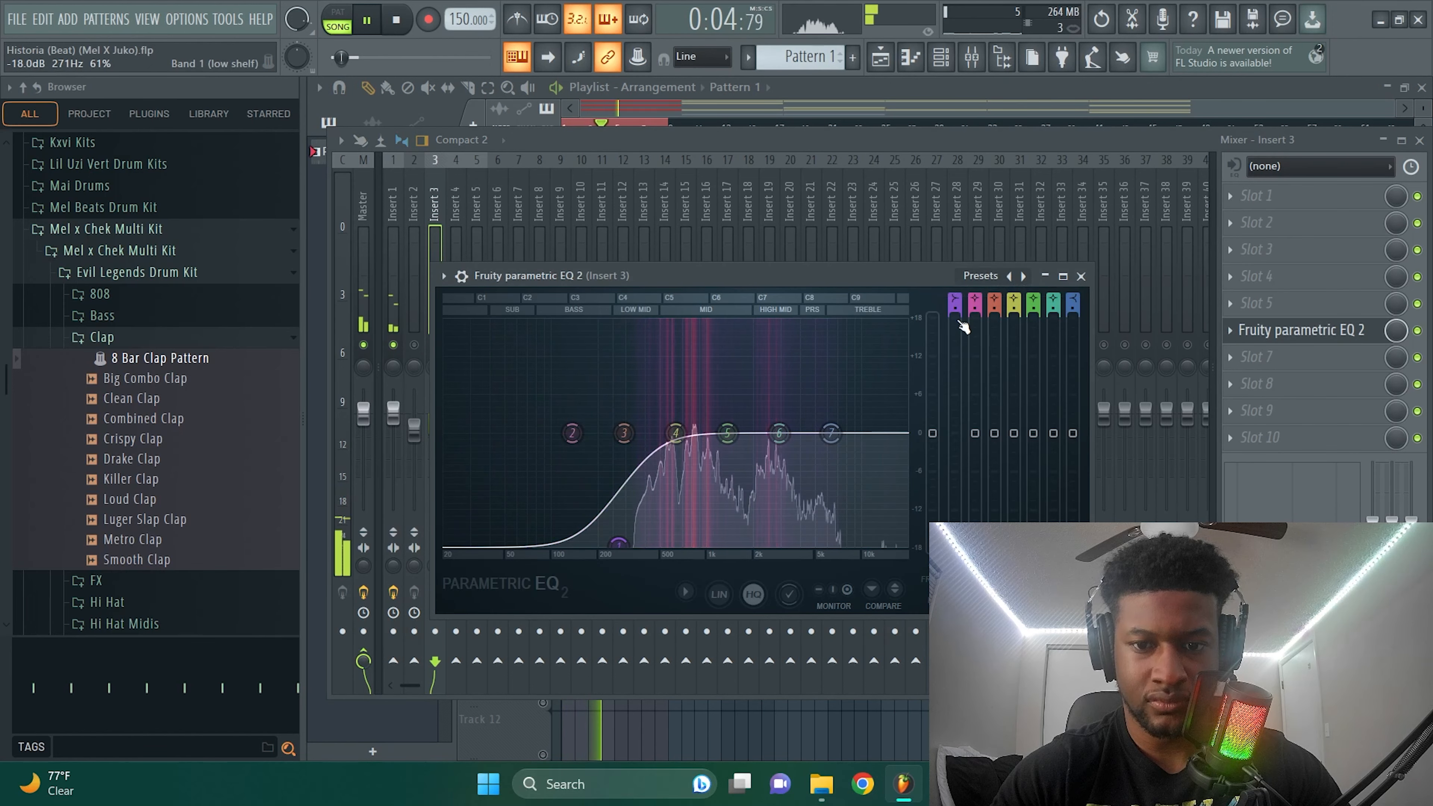
left_click(1081, 277)
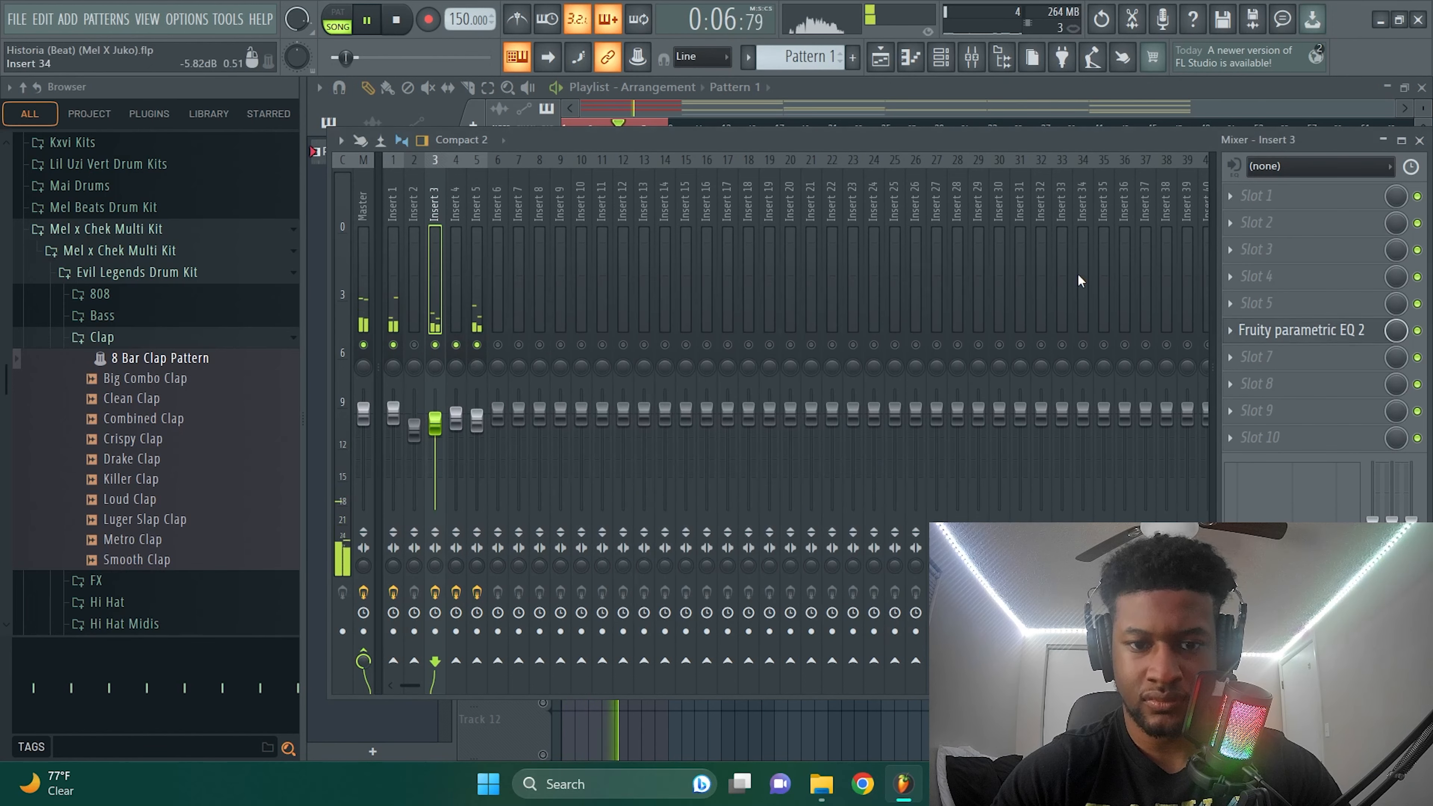
- Stop playback, select bars 41 to 49 in the playlist, unmute Track 6, and bring up the mixer
left_click(1419, 139)
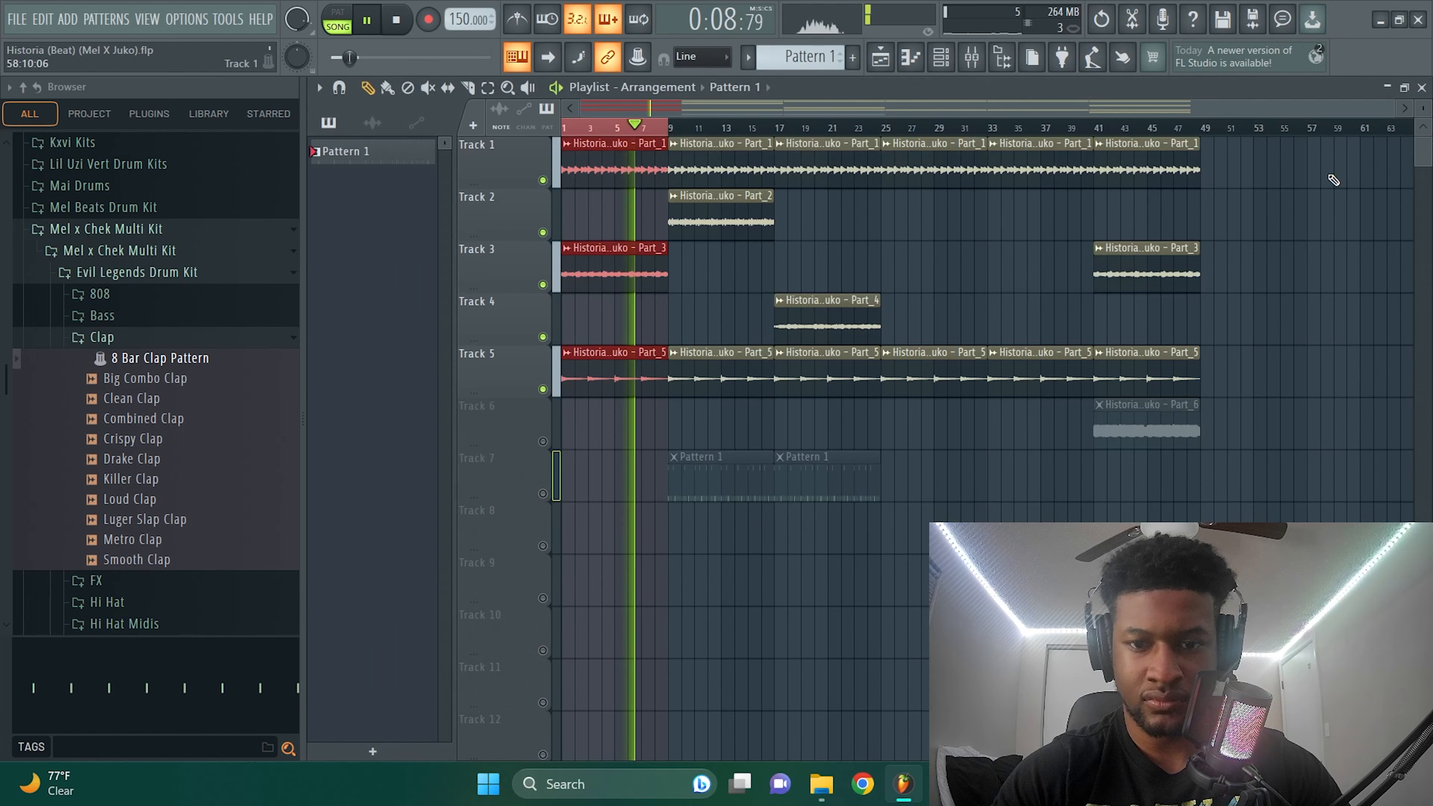
key("space")
left_click_drag(1095, 128, 1197, 133)
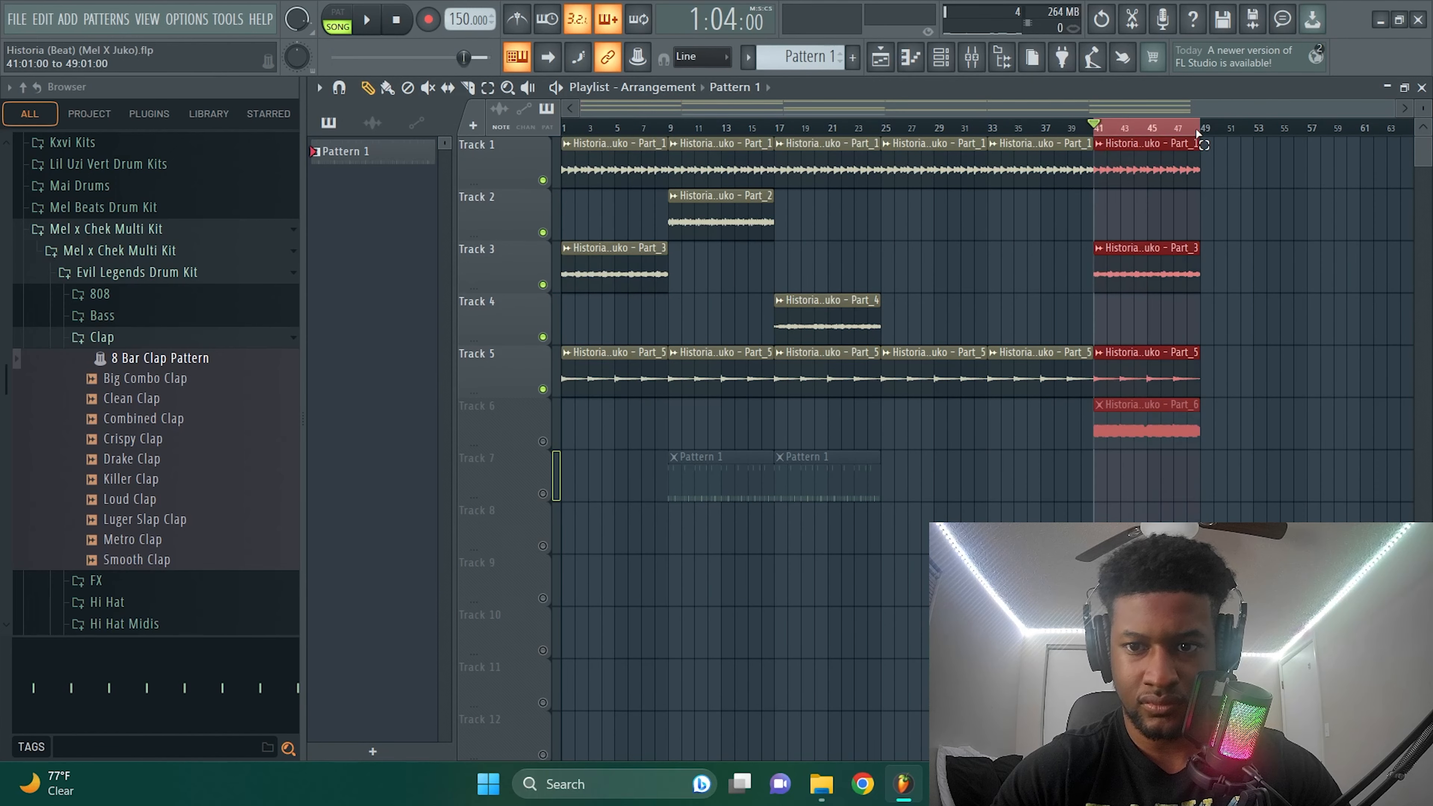
left_click(543, 441)
left_click(972, 57)
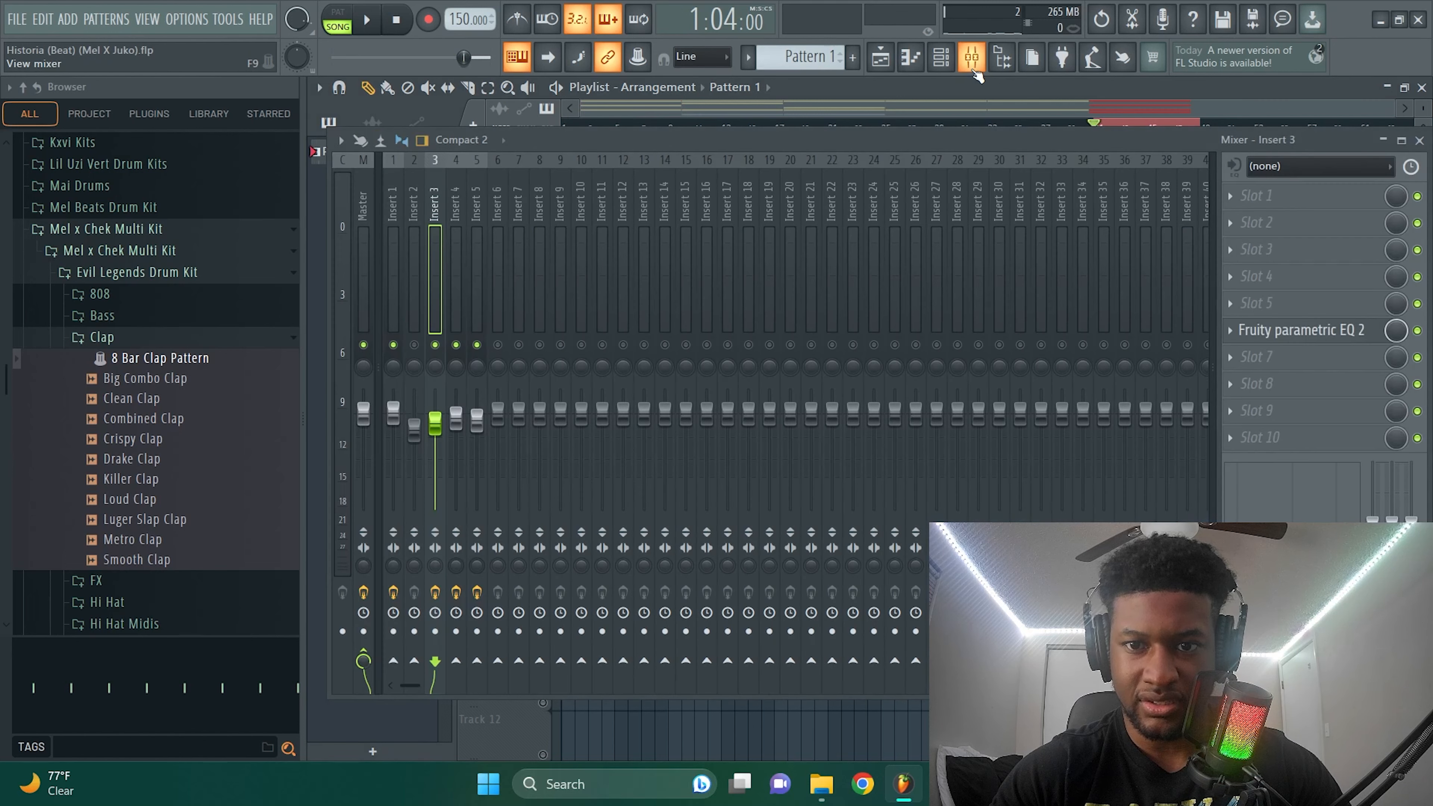
- Unmute Insert 6, play the selected section, and lower the Insert 6 volume against the other melodies
left_click(497, 294)
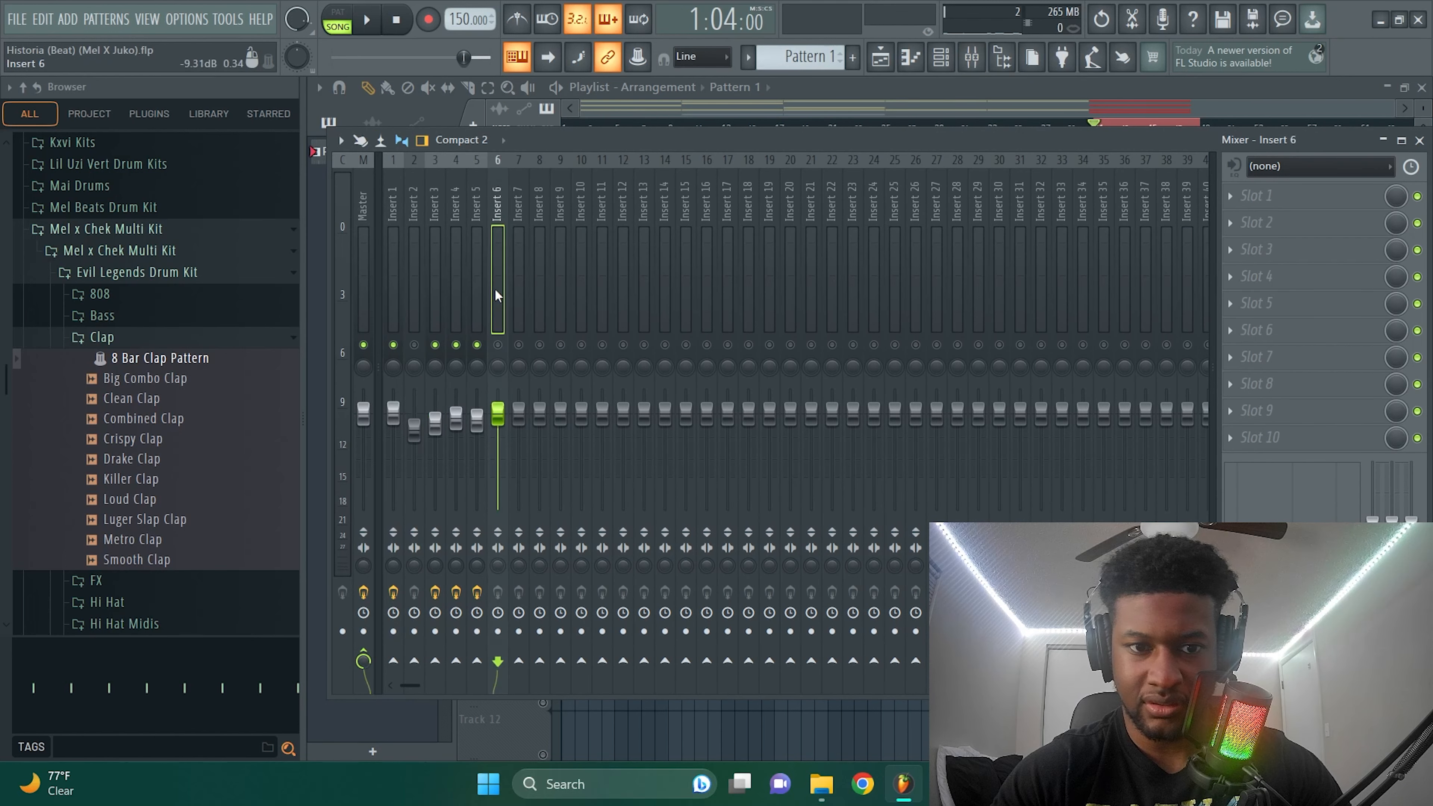
left_click(498, 345)
key("space")
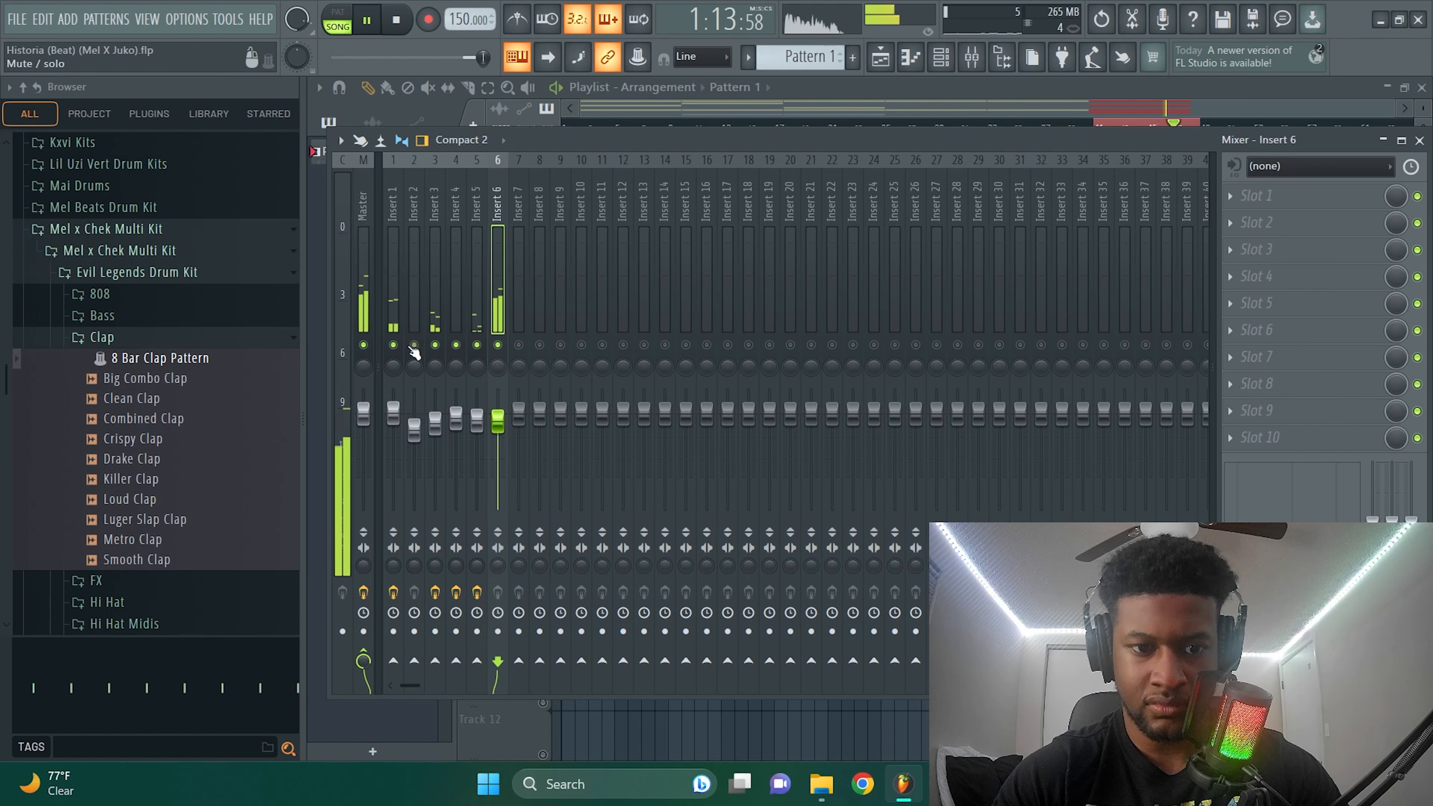
left_click_drag(498, 422, 498, 429)
left_click(1420, 140)
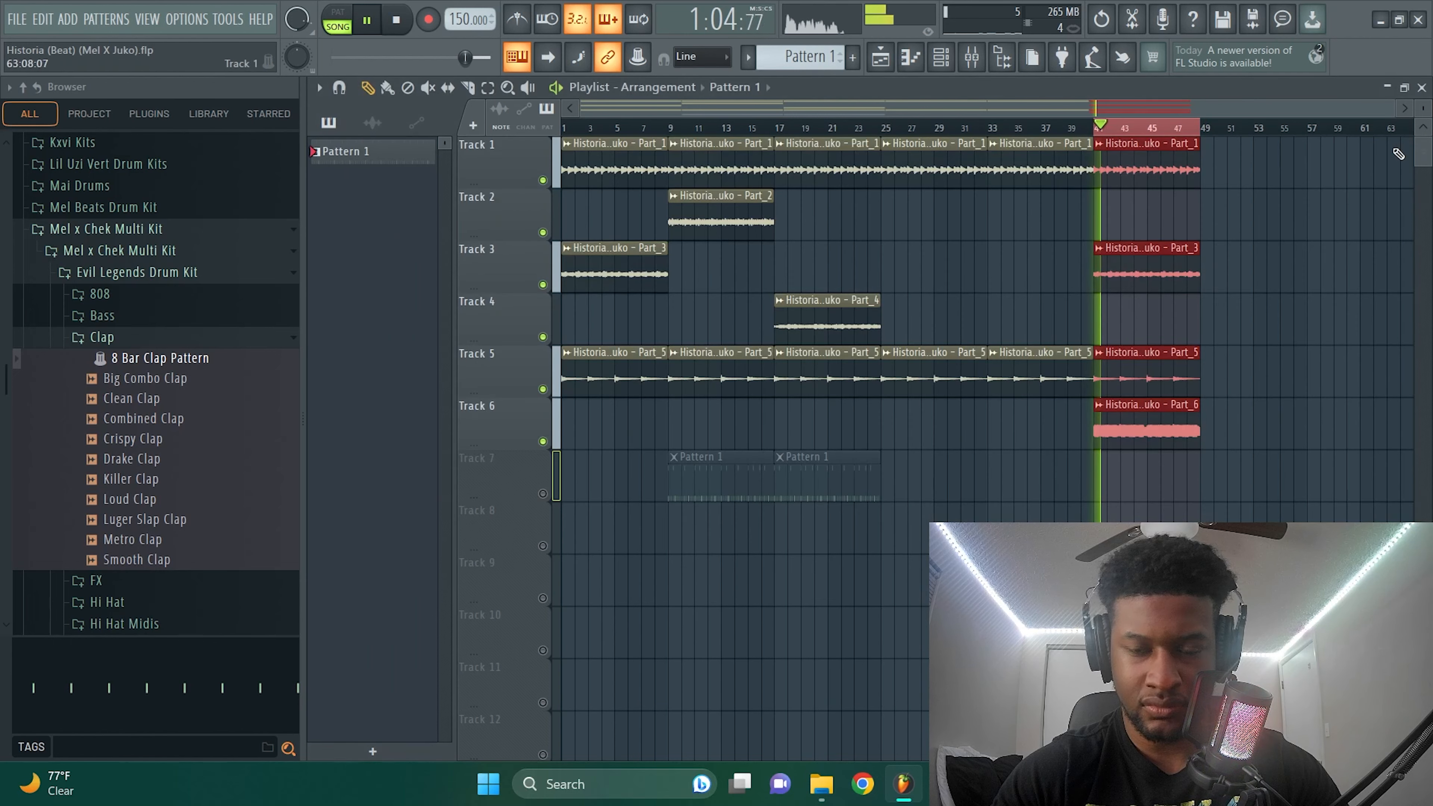
- Play the section starting at bar 9, add Fruity Parametric EQ 2 to slot 5 of Insert 2, and cut its lows with band 1
key("space")
left_click_drag(680, 131, 768, 145)
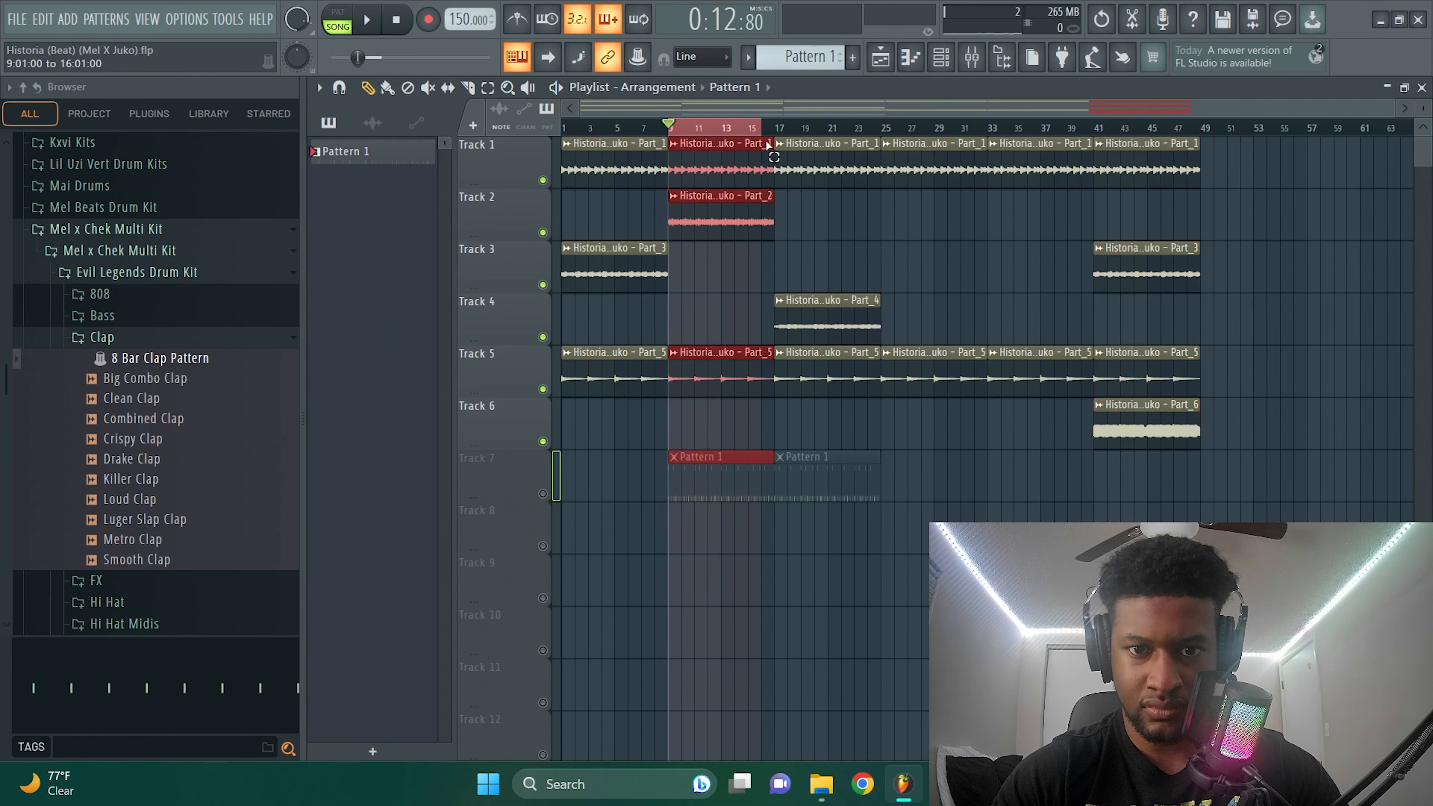
key("space")
key("F9")
left_click(413, 310)
left_click(1258, 303)
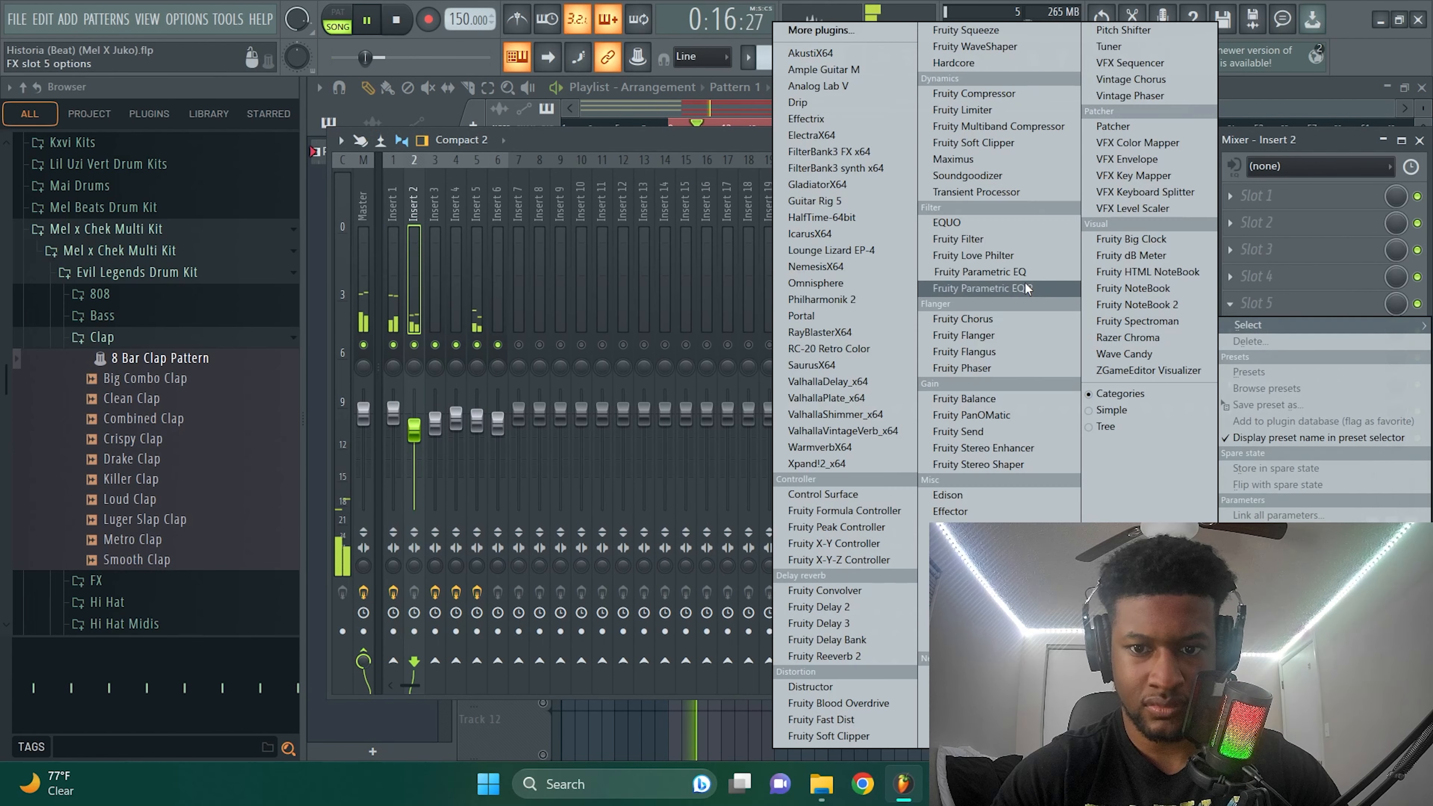
left_click(1028, 275)
left_click_drag(449, 361, 532, 472)
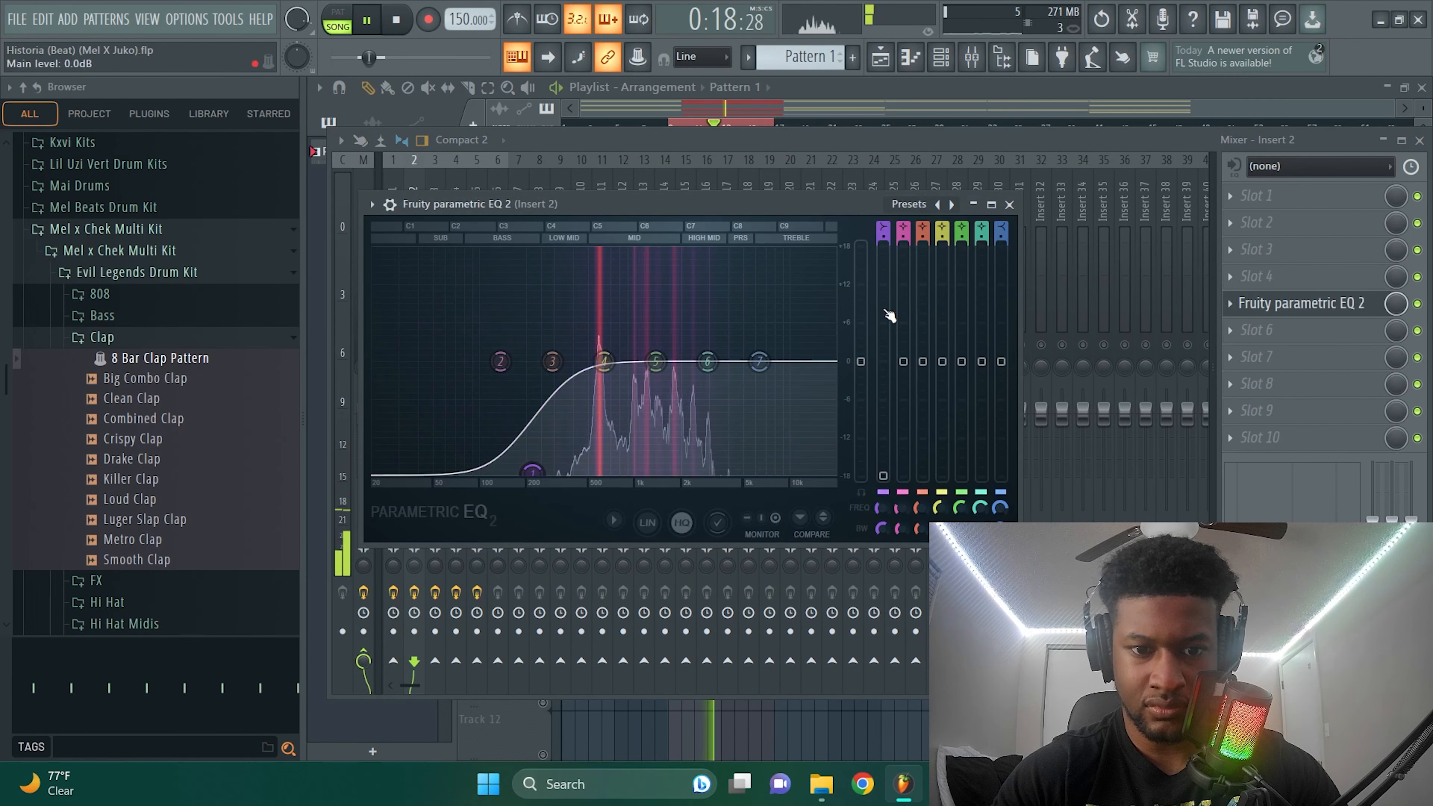
left_click(1009, 204)
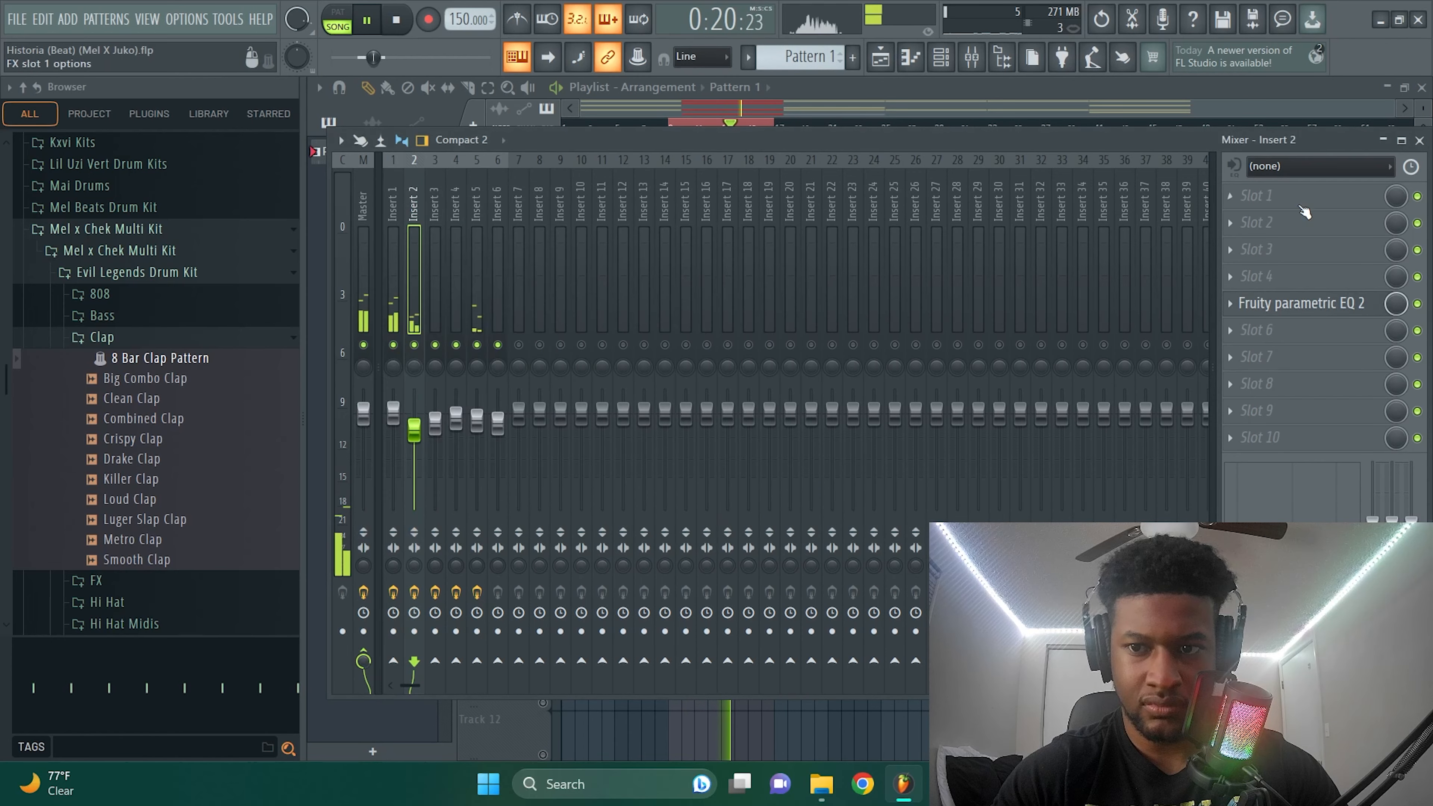
left_click(1419, 141)
key("space")
- In the Best Hit 1 channel's settings, add a slight fade-out to the sample and set the root note to C#5
key("F6")
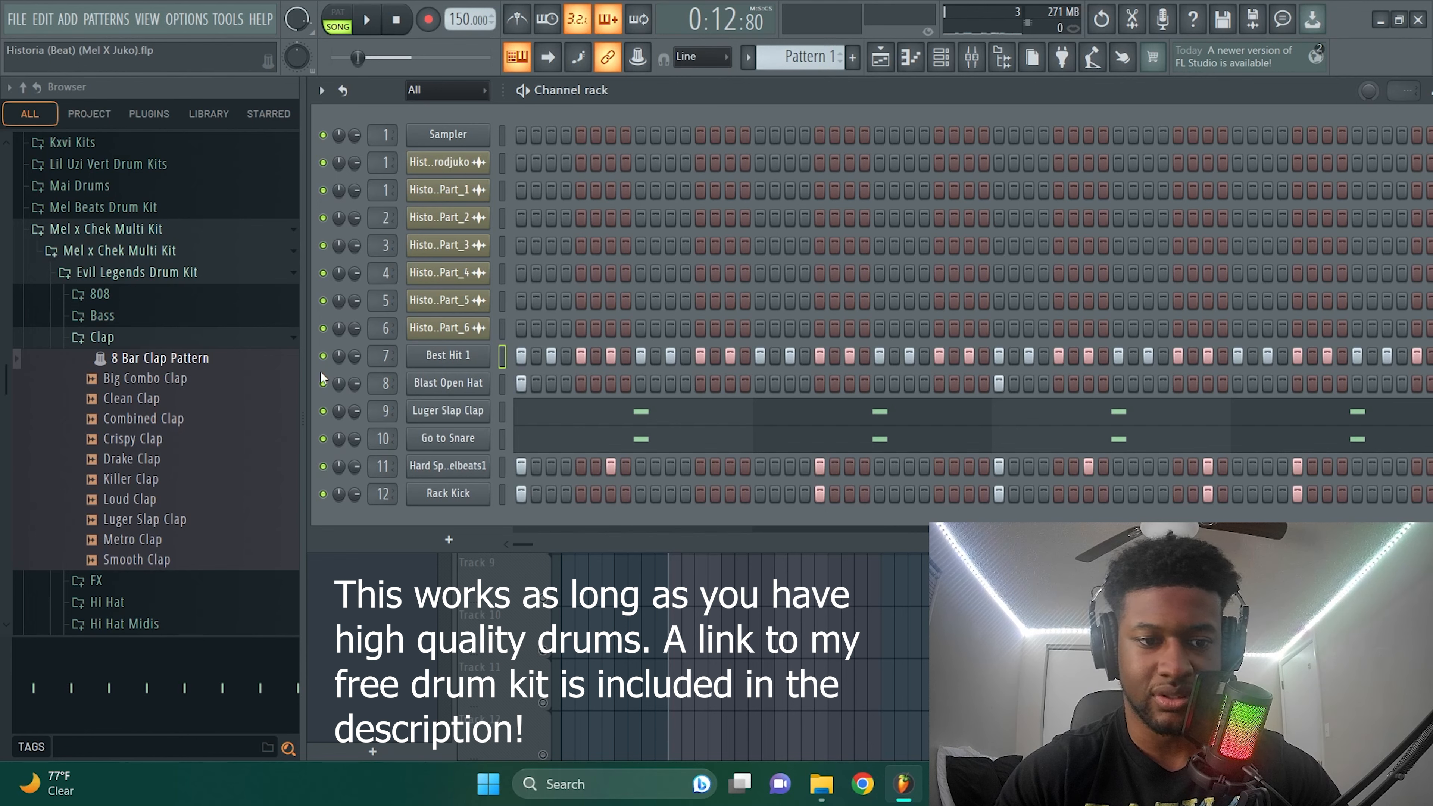
left_click(448, 355)
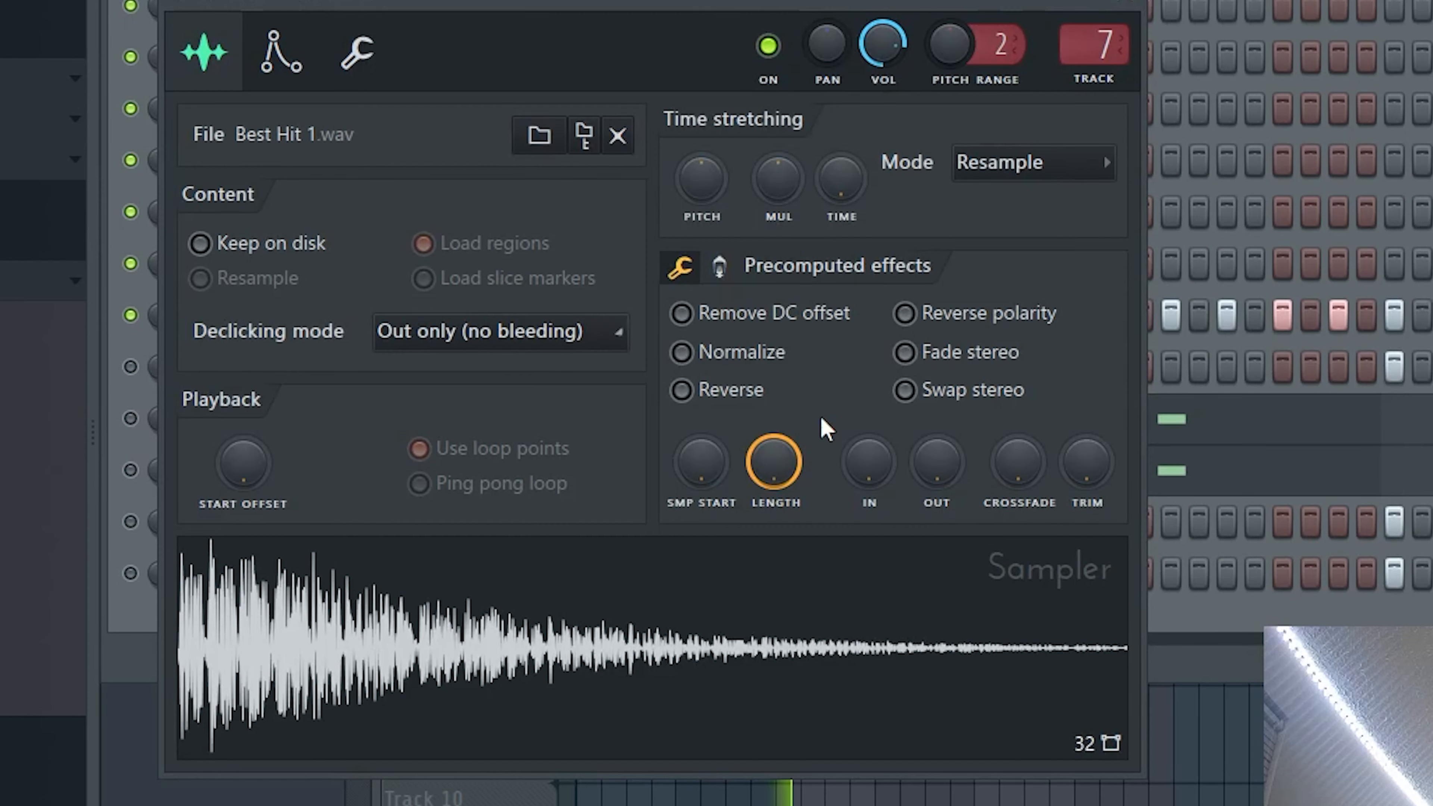
left_click_drag(953, 461, 953, 446)
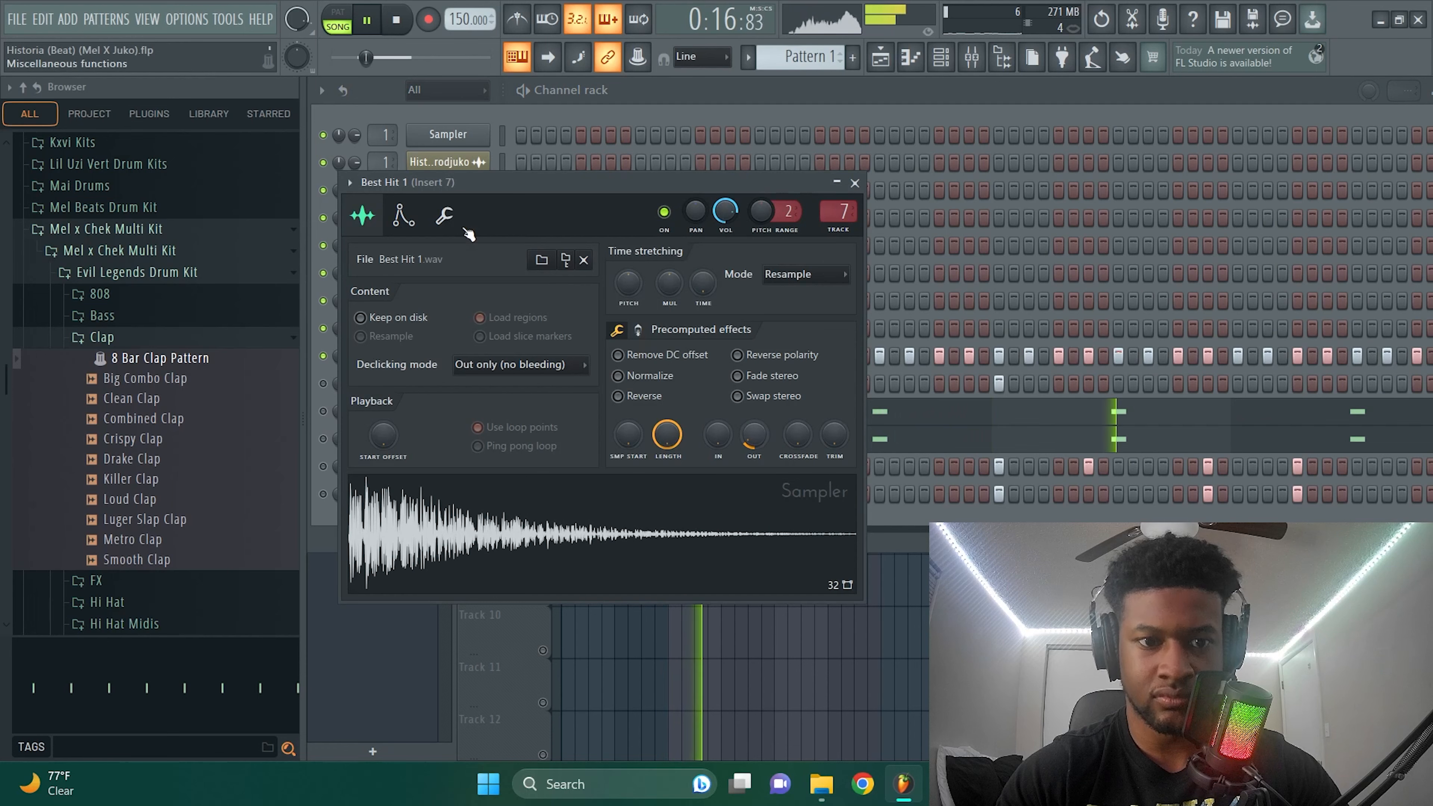
left_click(356, 52)
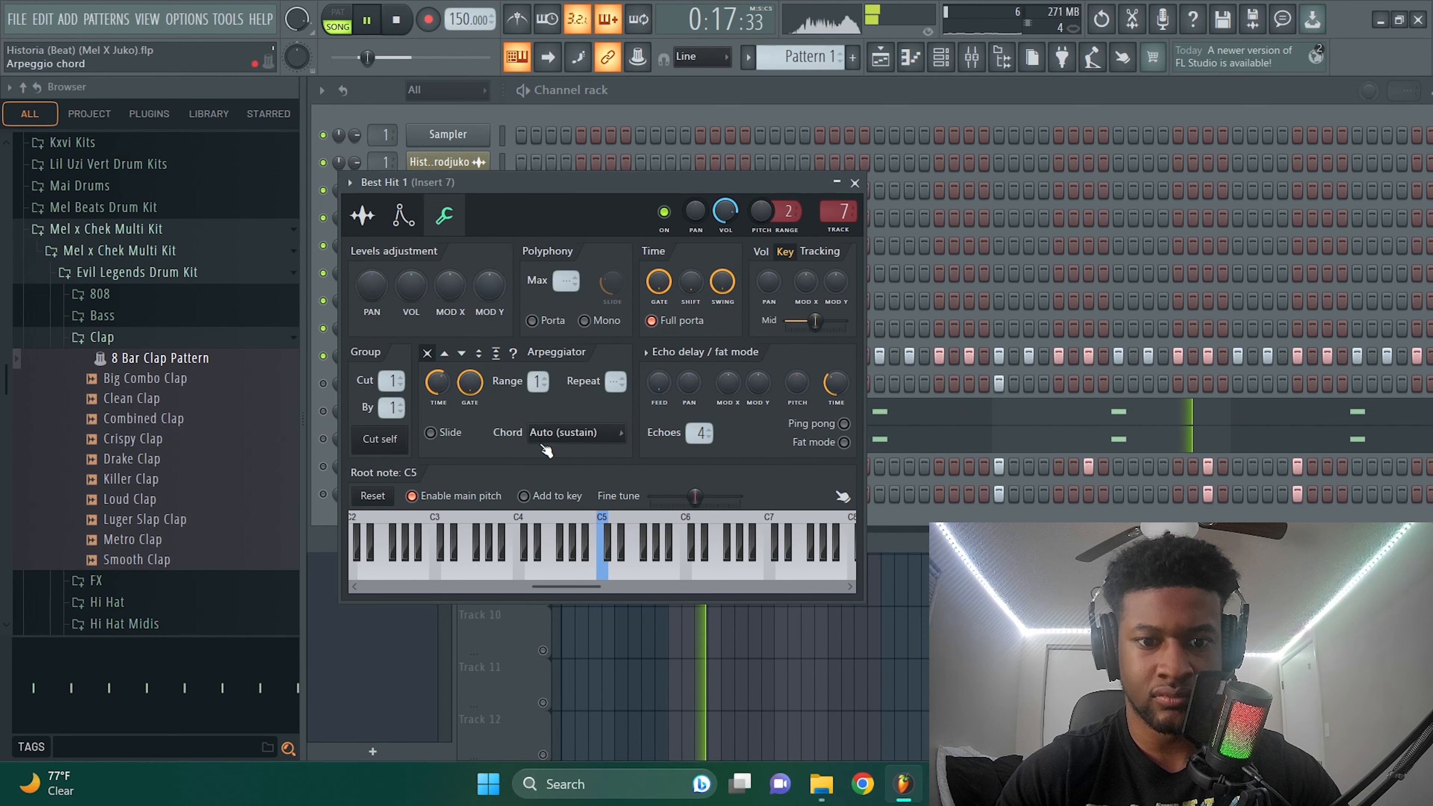
left_click(608, 545)
left_click(609, 545)
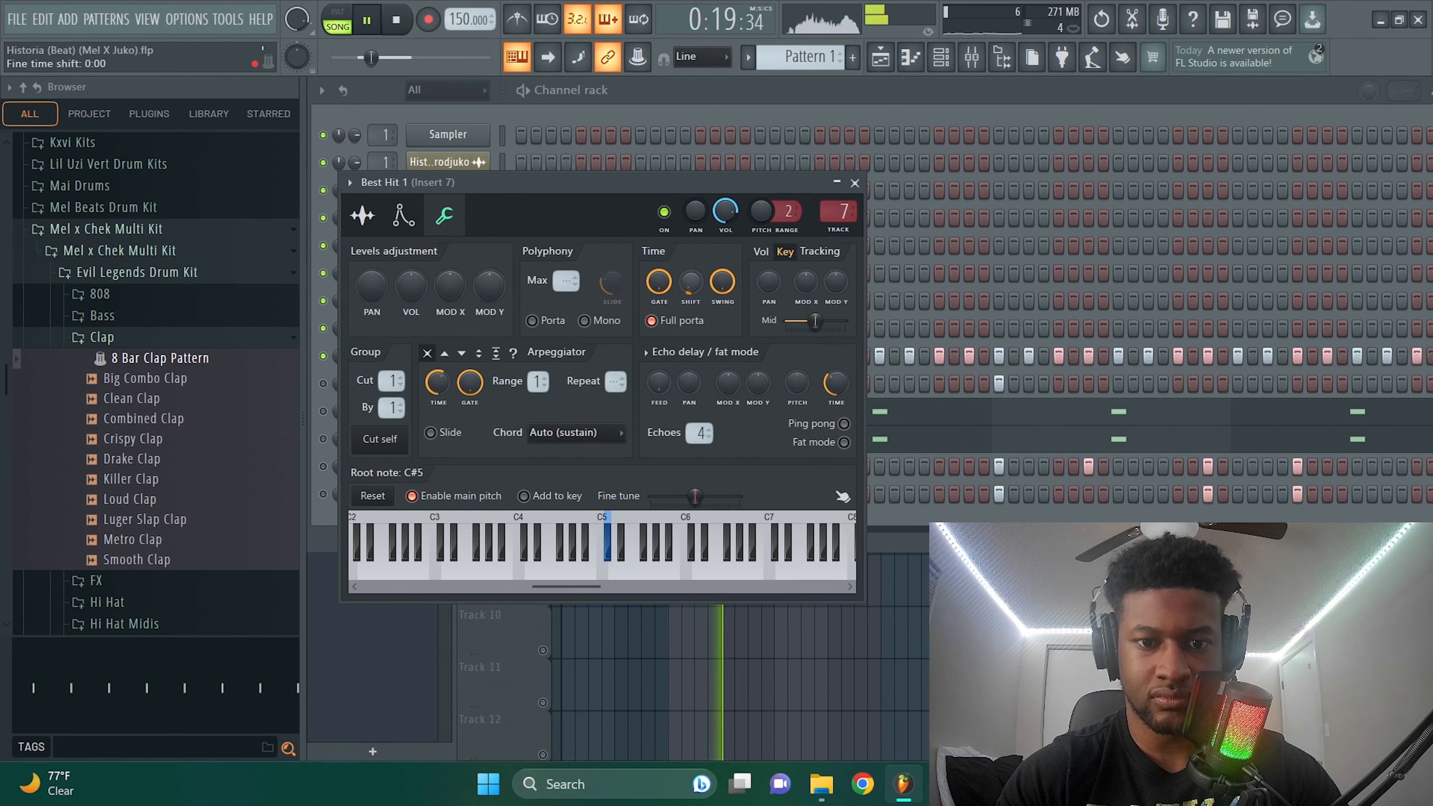
- Stop playback and review the sample and root note settings of the Best Hit 1 channel
key("space")
left_click(363, 215)
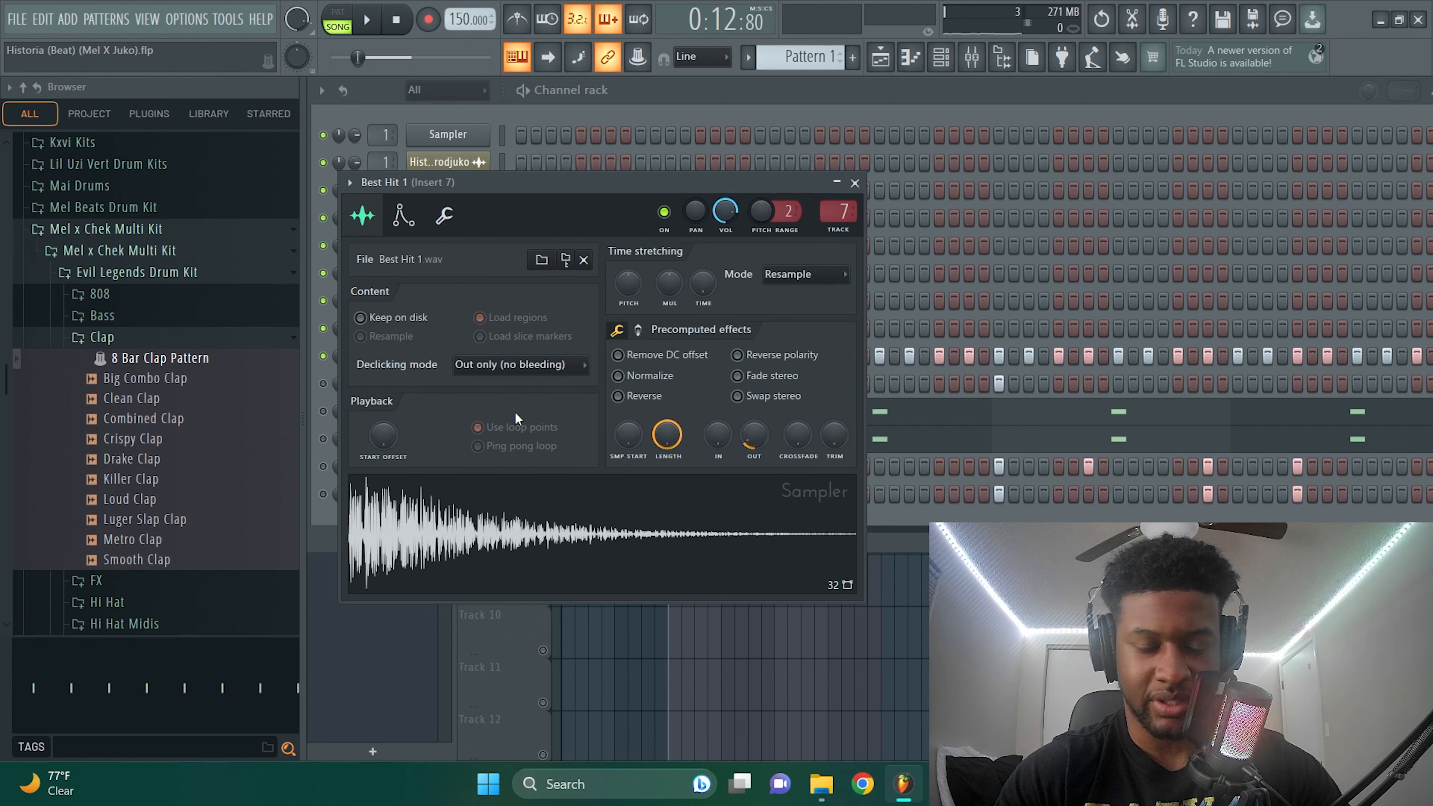
left_click(444, 215)
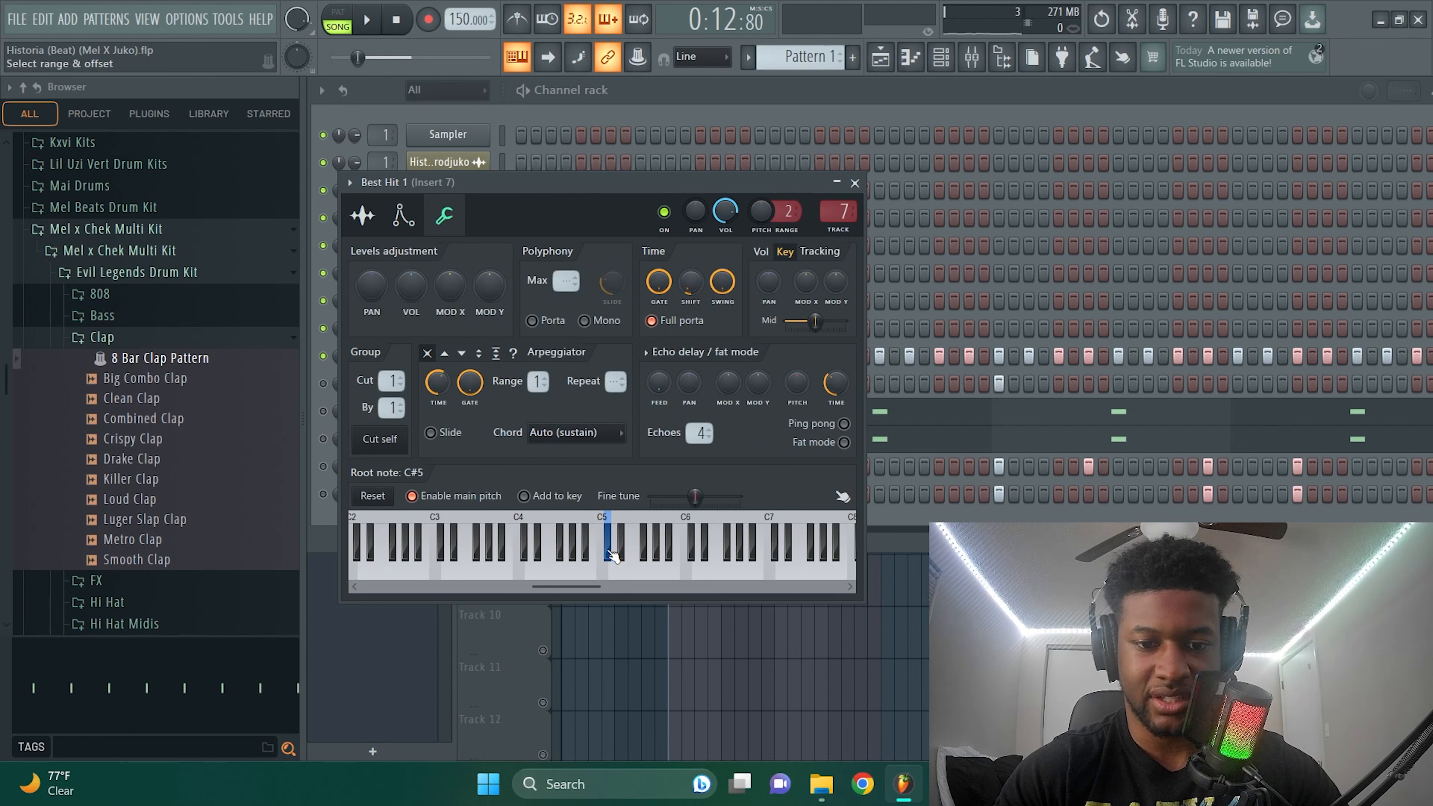
left_click(855, 182)
- Play the beat, pan Insert 7 slightly off centre, and set its volume to 95% (-1.1 dB)
key("space")
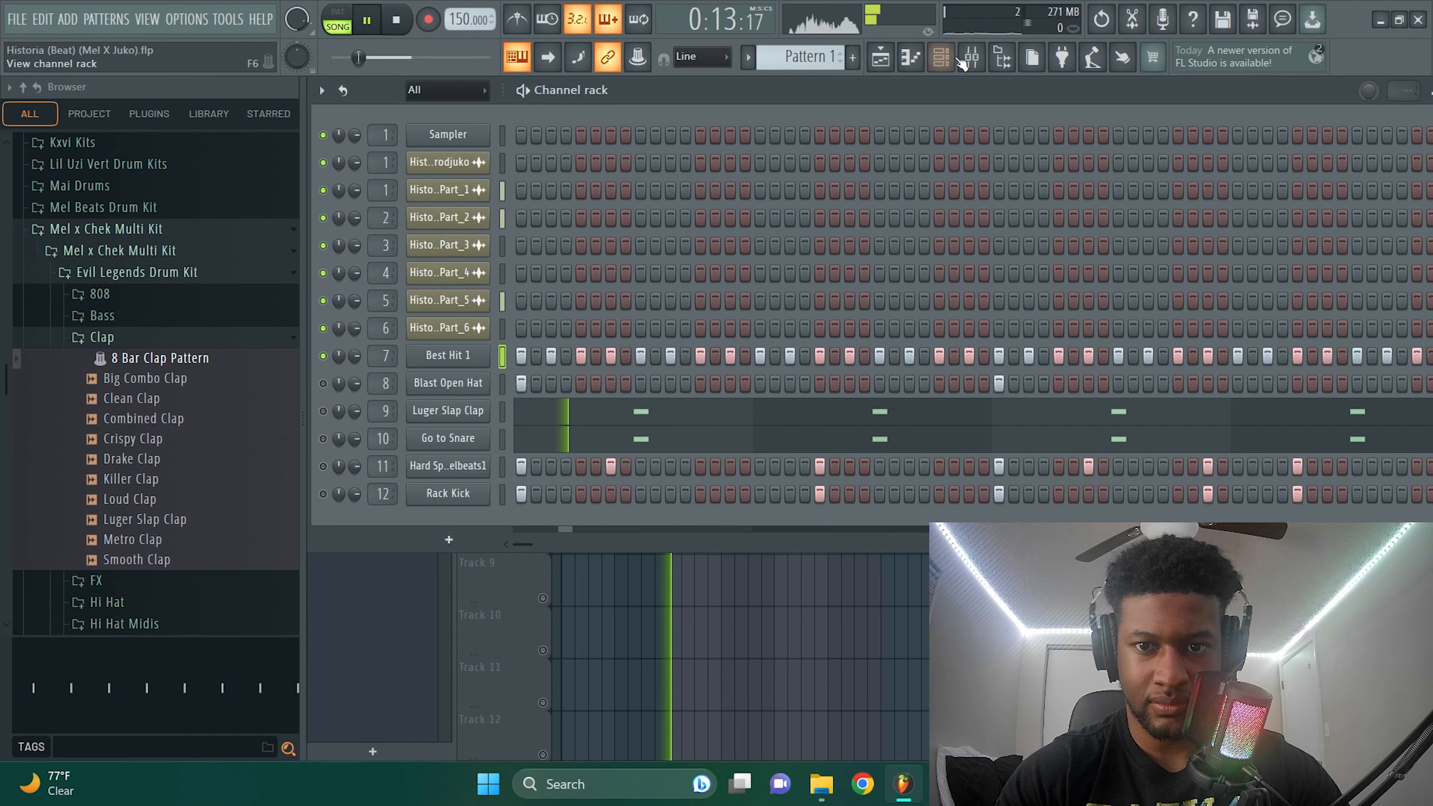
key("F9")
left_click_drag(519, 365, 518, 355)
left_click_drag(519, 414, 518, 418)
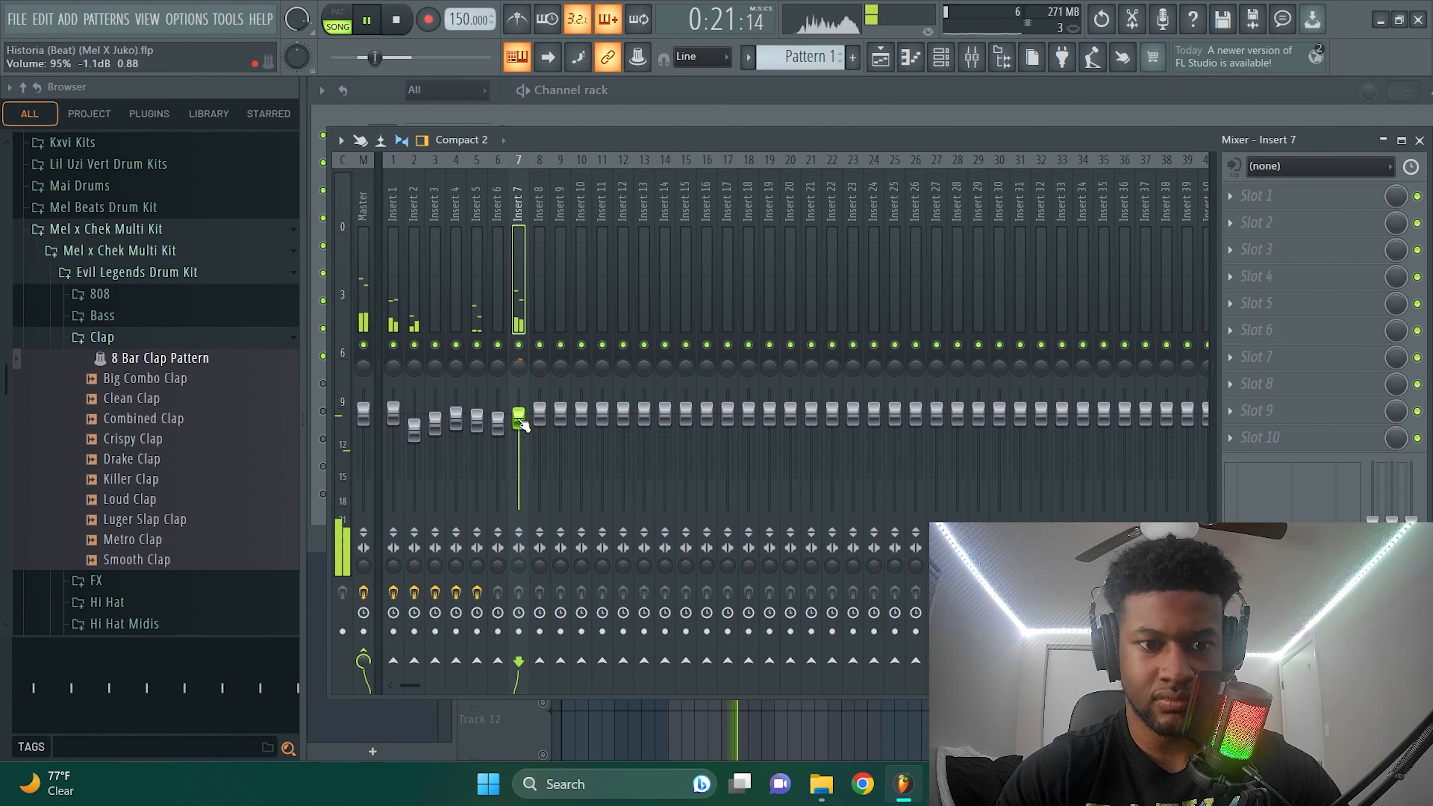
- Unmute the Blast Open Hat channel, pan Insert 8 slightly, and raise its volume to 105% (1.2 dB)
left_click(1420, 141)
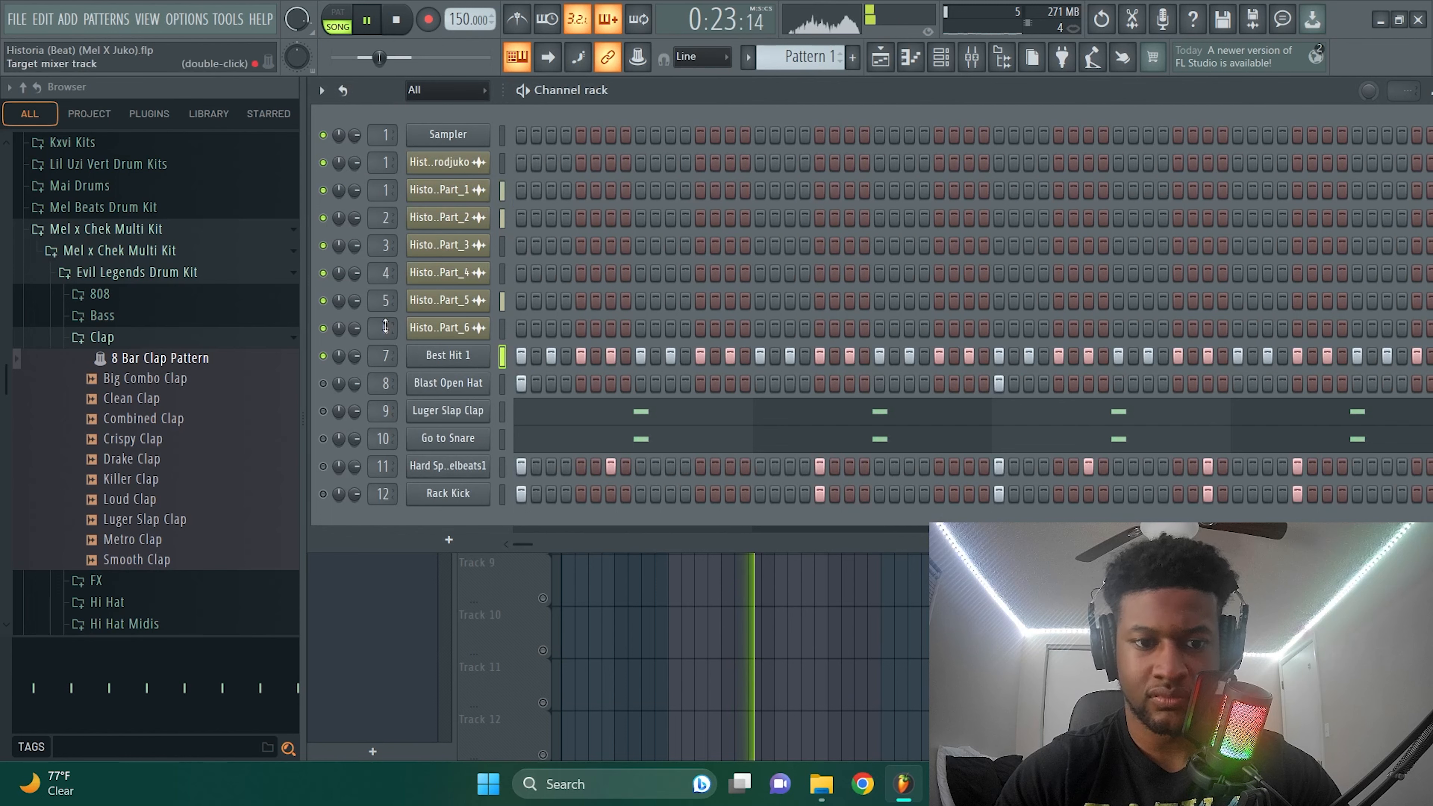
left_click(975, 61)
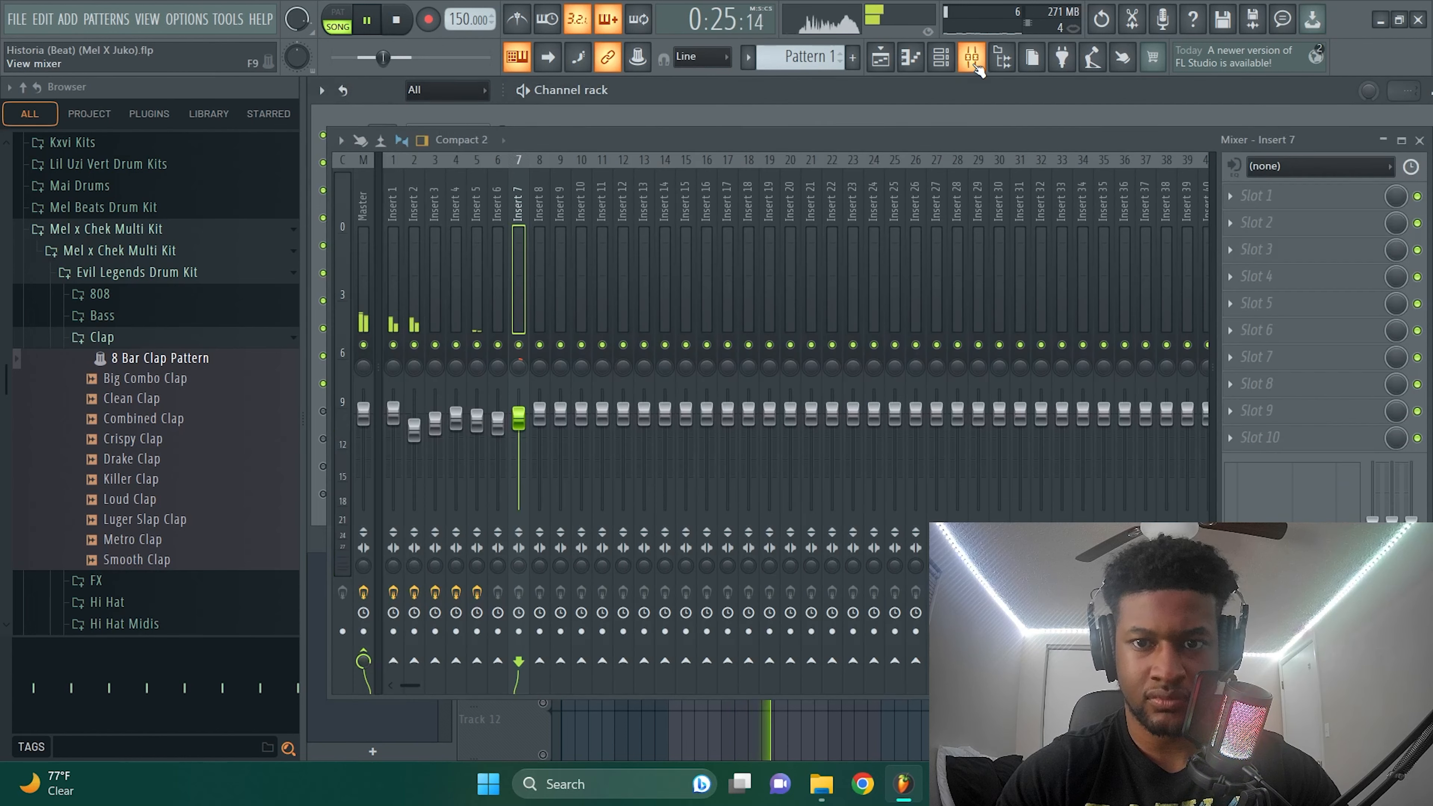
left_click(541, 373)
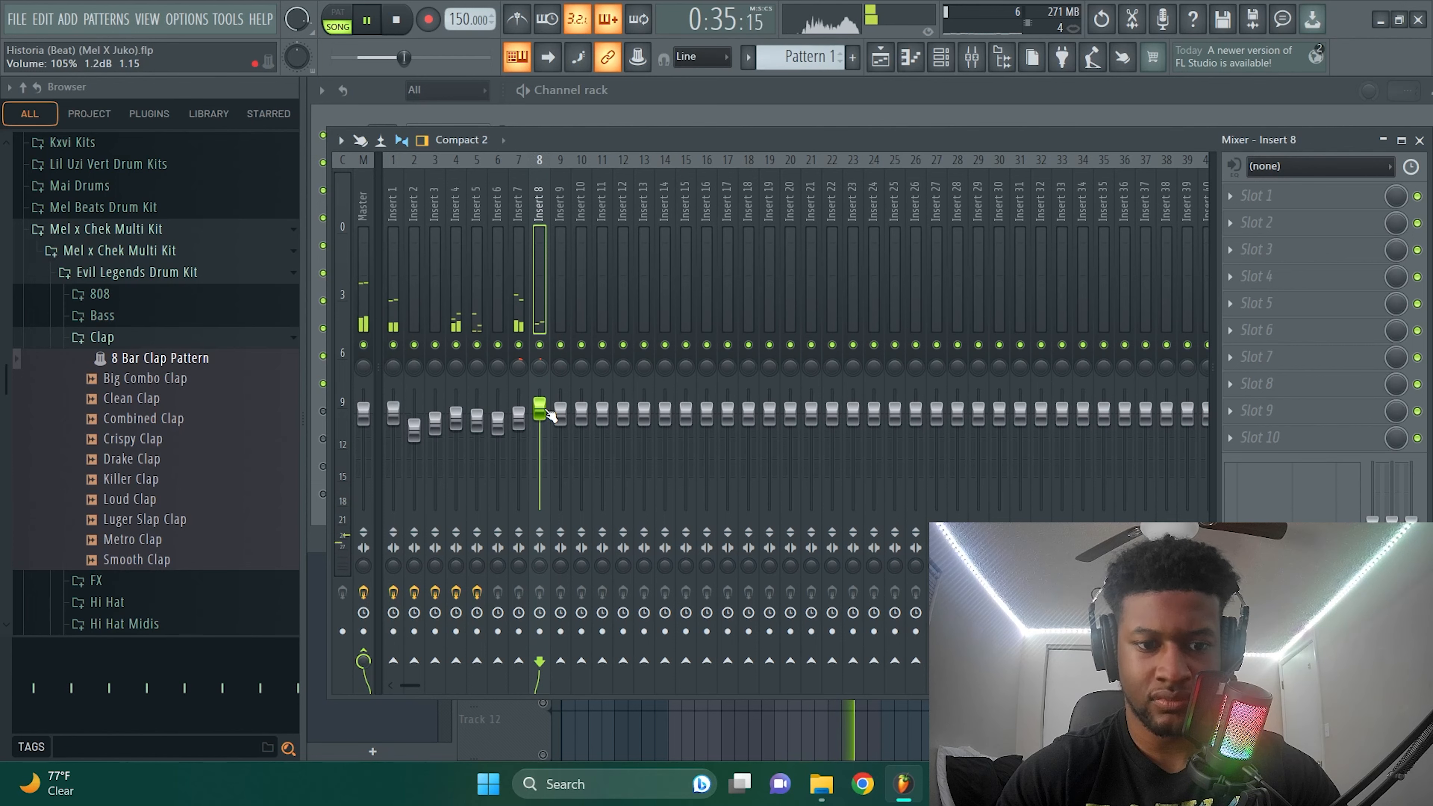
- Unmute the Luger Slap Clap channel and raise the Insert 9 volume in the mixer
key("F9")
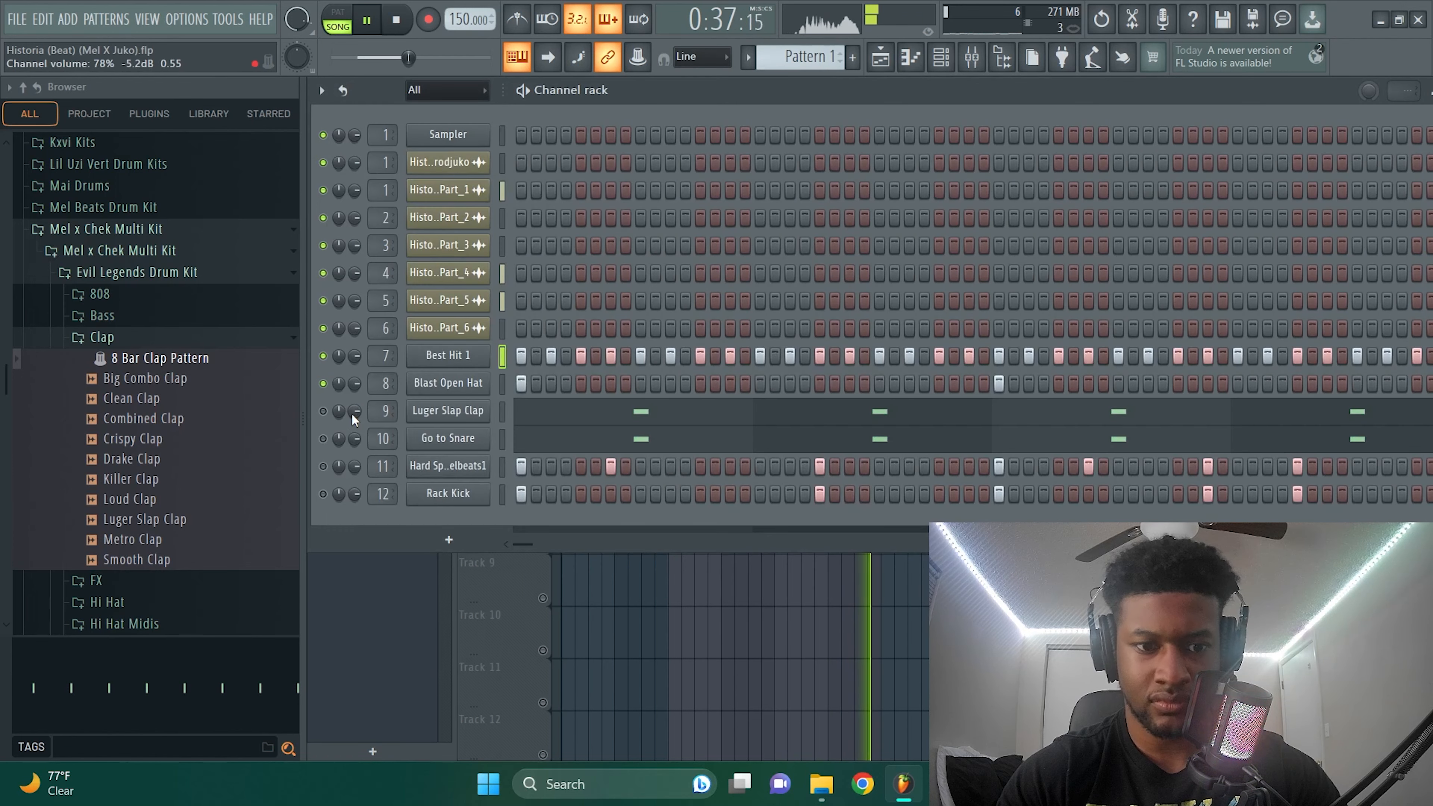
left_click(322, 411)
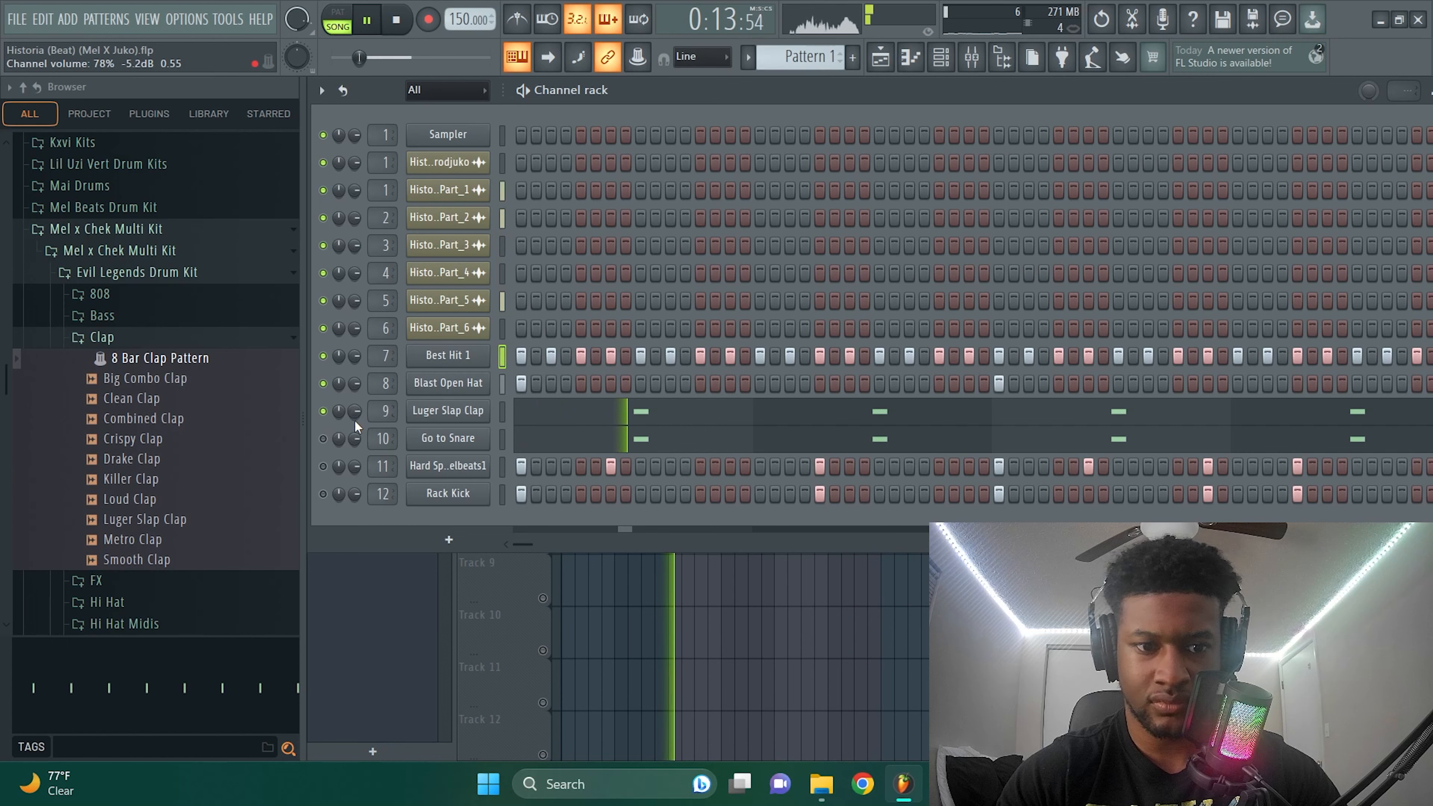
left_click(971, 56)
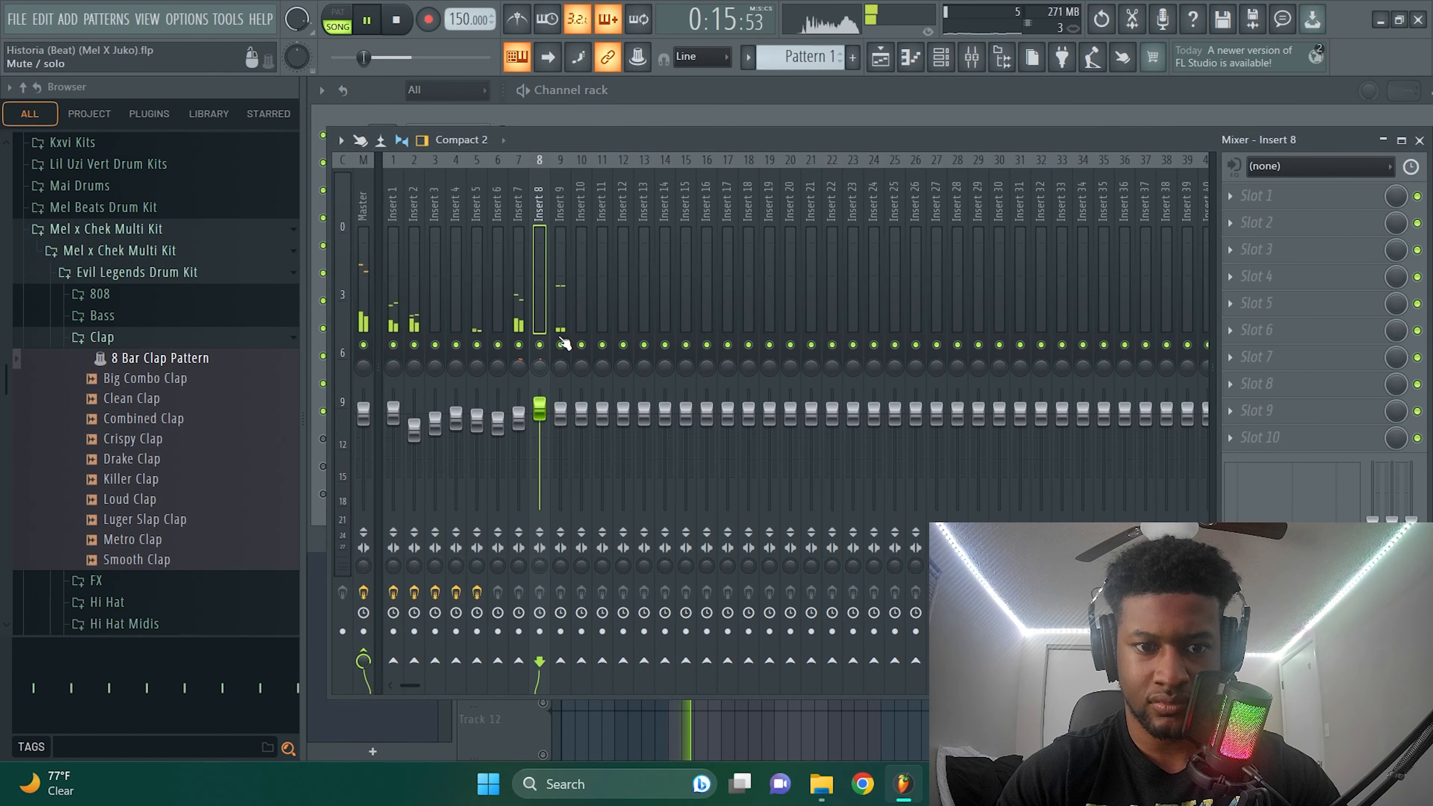
left_click_drag(560, 415, 560, 405)
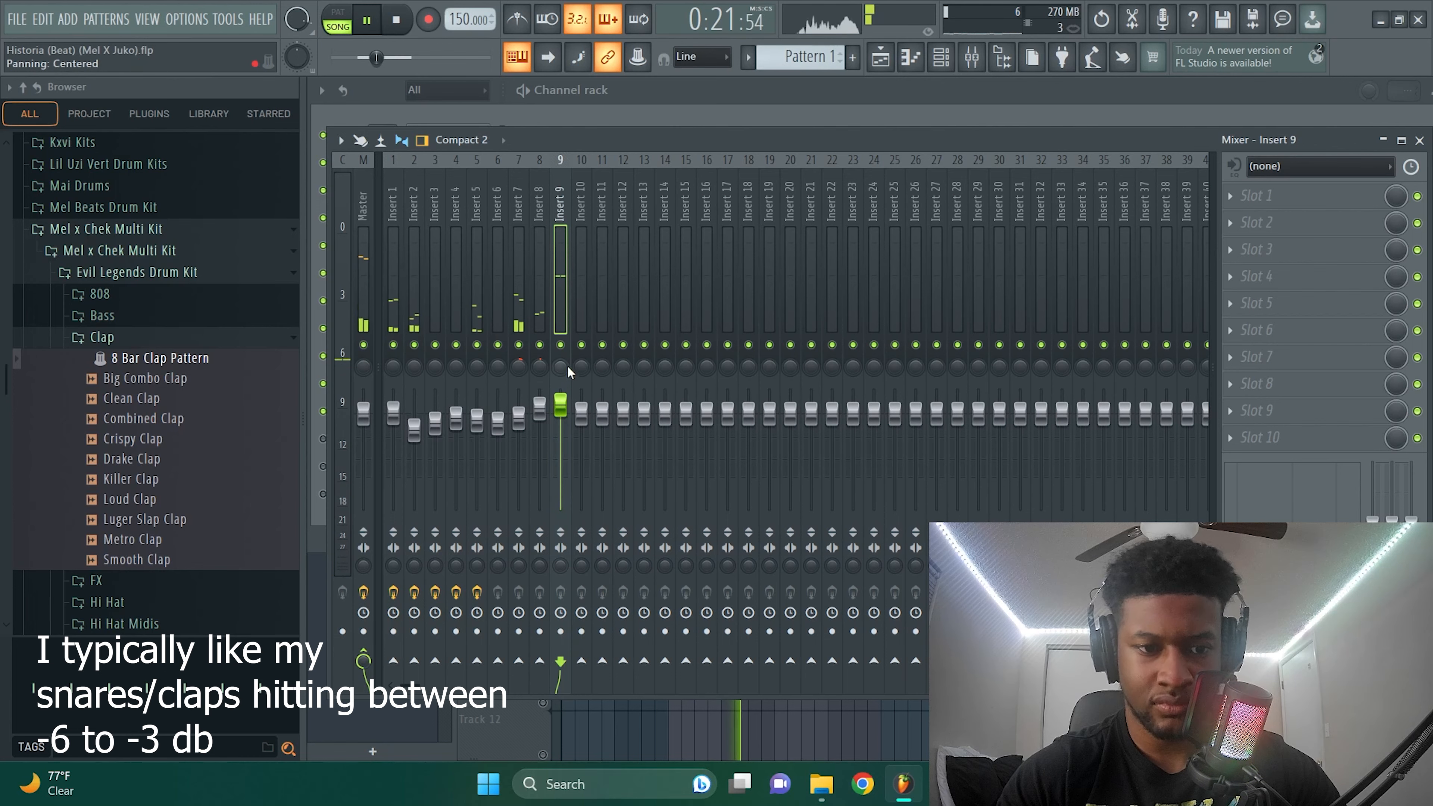
- Unmute the Go to Snare channel and lower the Insert 10 volume so the snare sits under the clap
left_click(1420, 140)
left_click(326, 440)
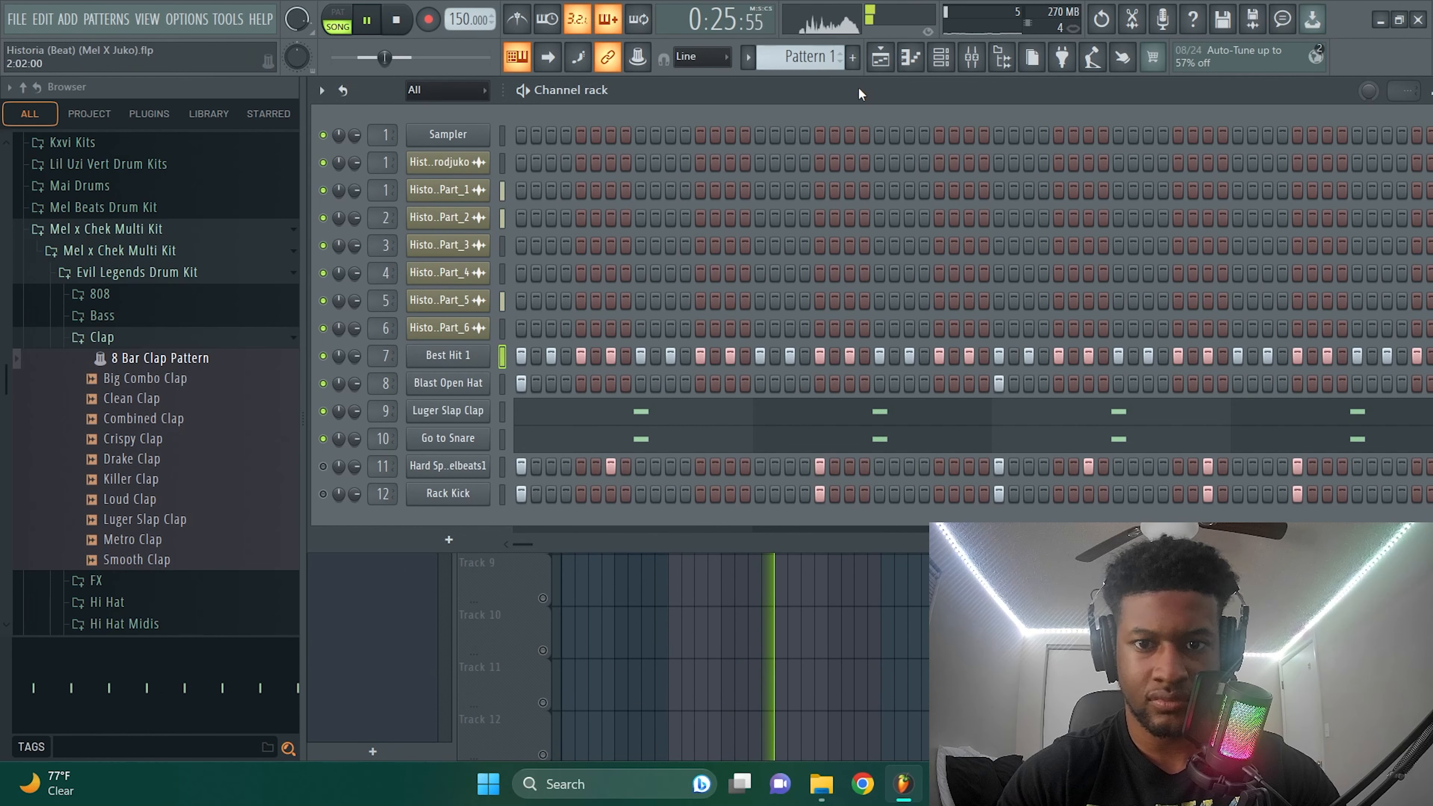
left_click(971, 56)
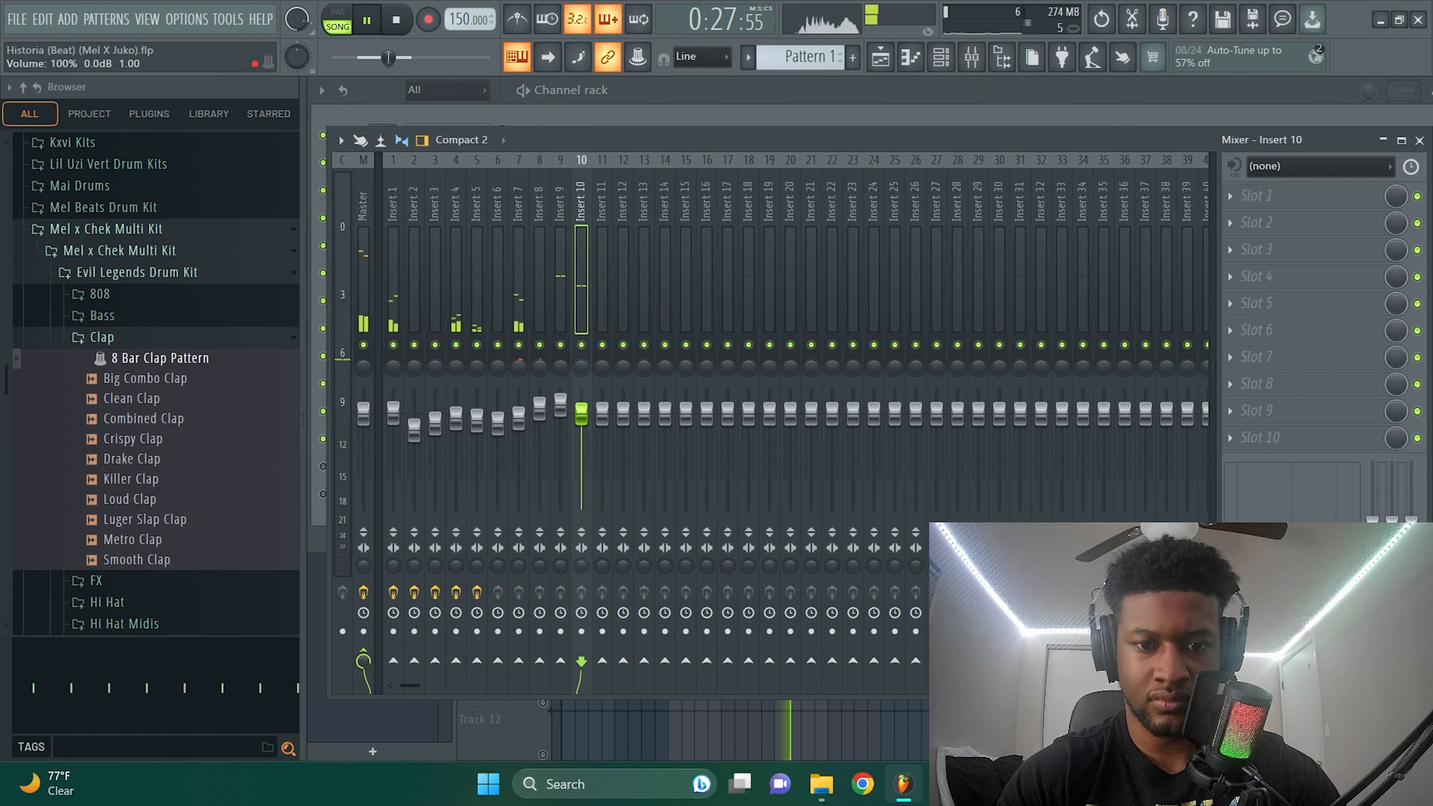
left_click_drag(586, 421, 586, 428)
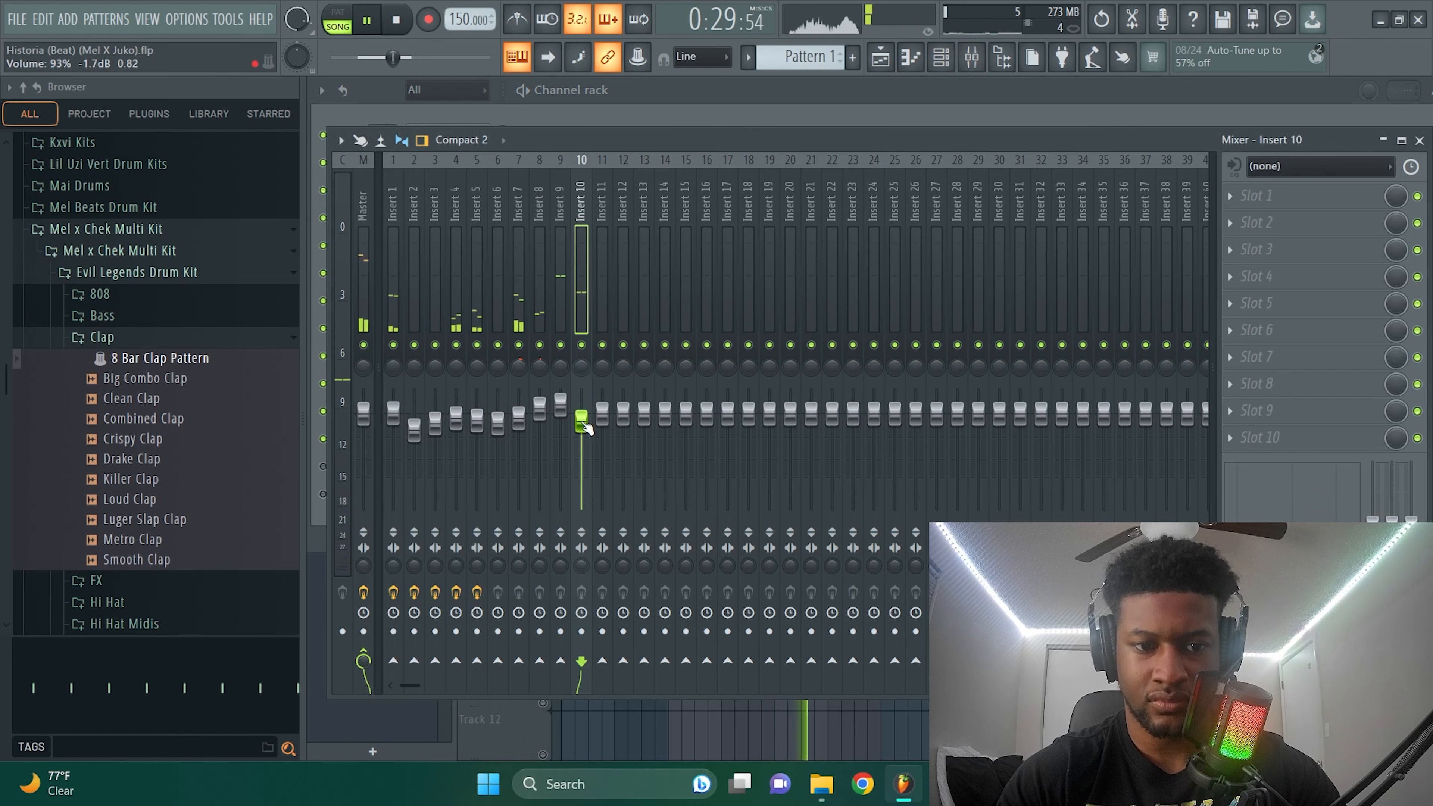
left_click_drag(586, 423, 587, 428)
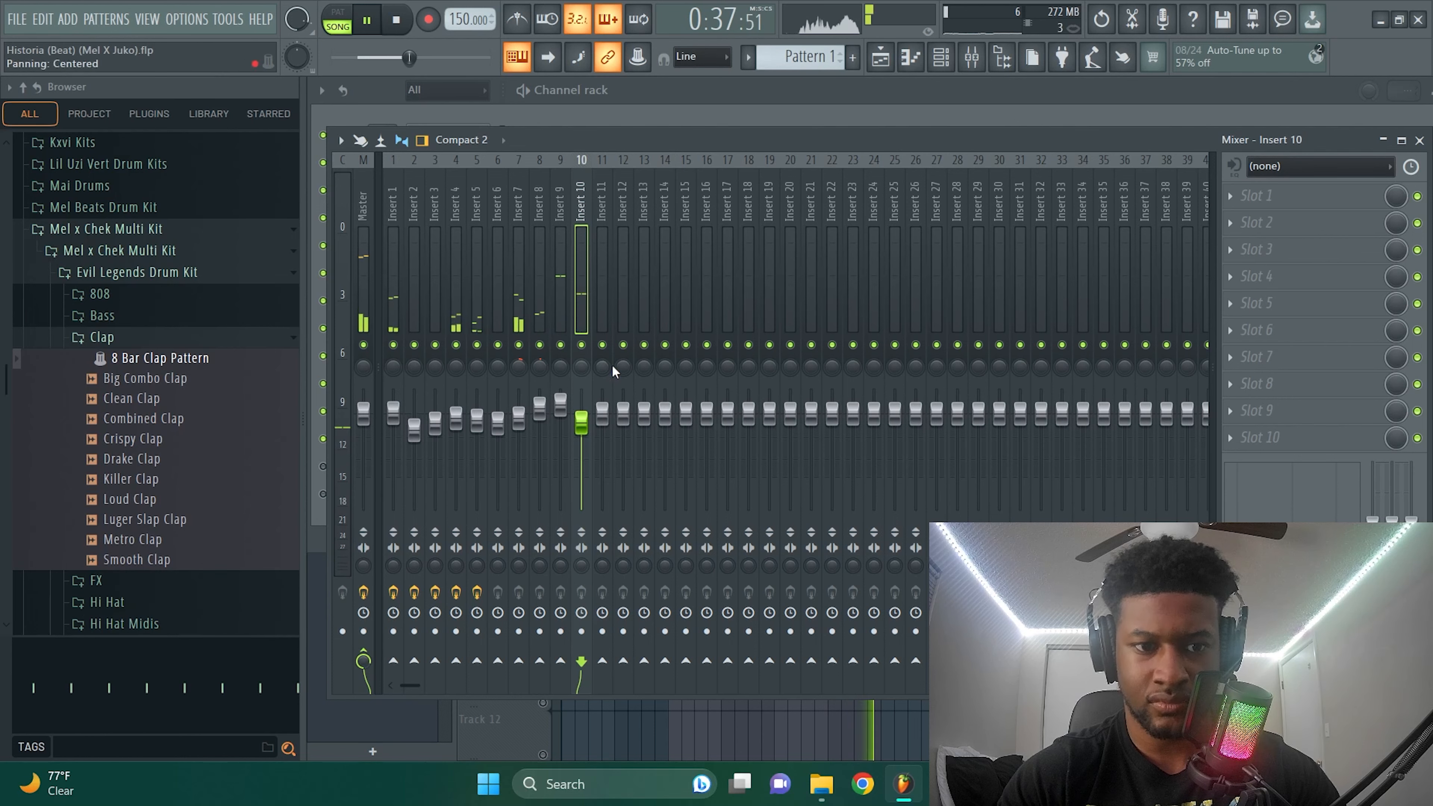
left_click(310, 446)
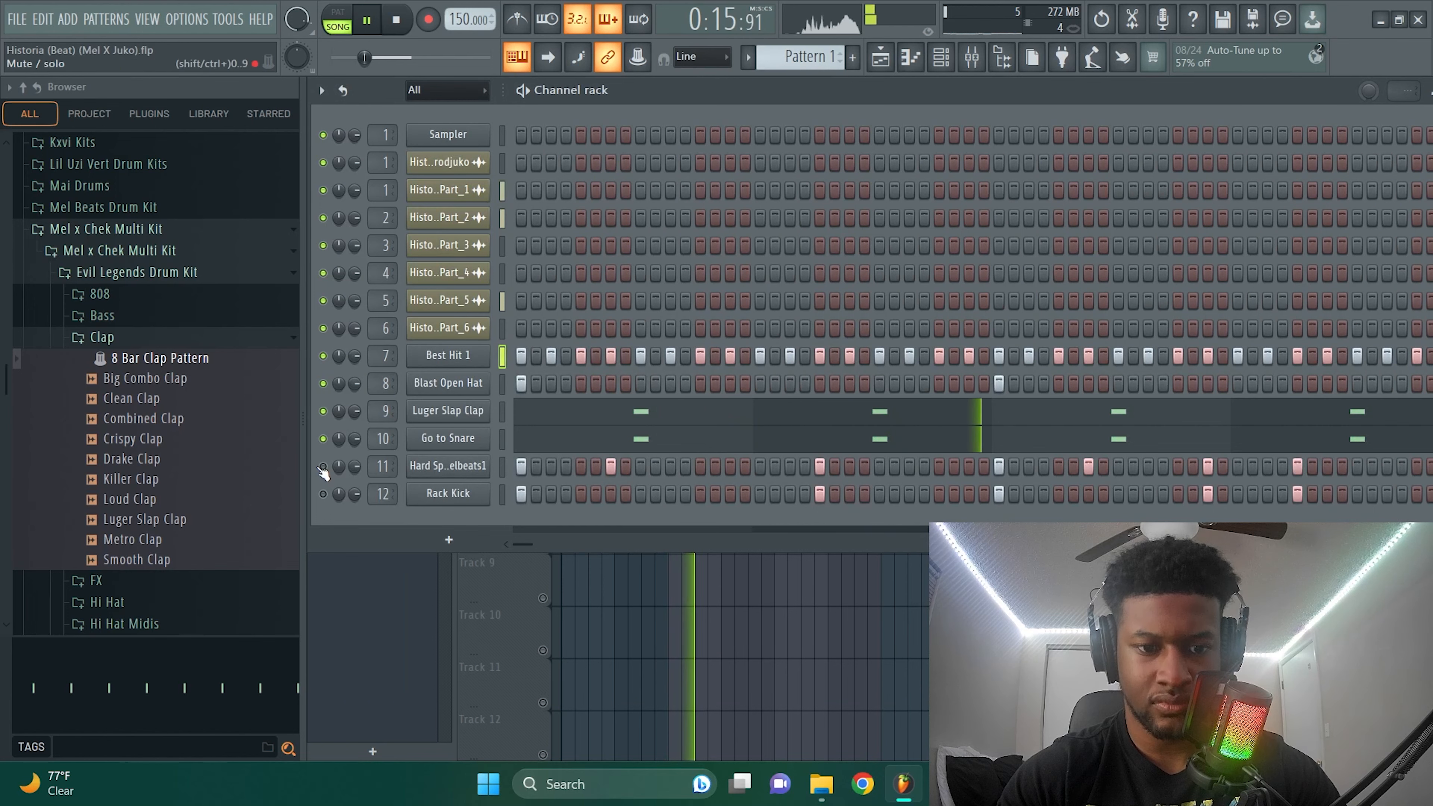
- Unmute the Hard Spinz 808 channel, show its notes in the piano roll, and set the Insert 11 volume to 86% (-3.3 dB)
key("space")
key("F7")
key("space")
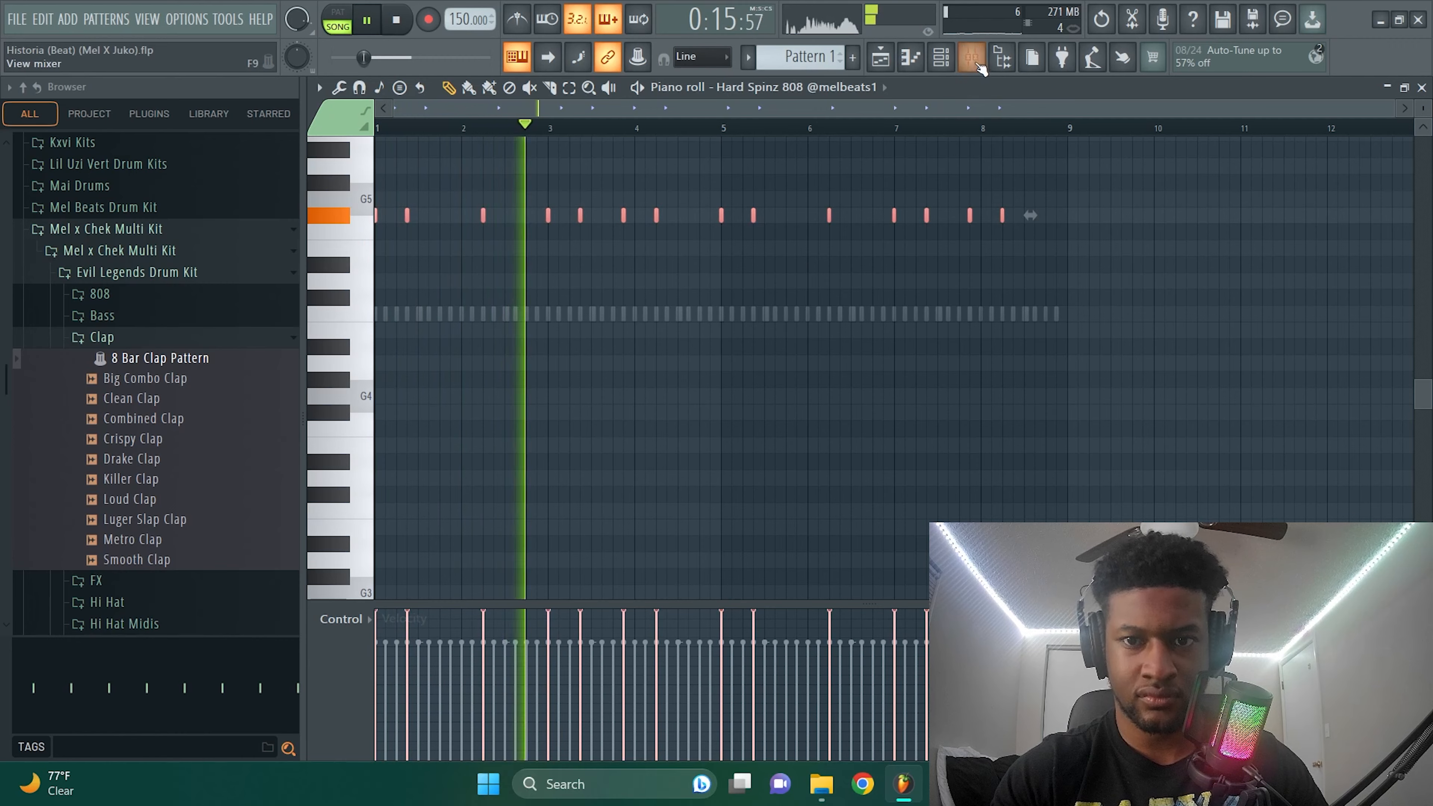
key("space")
key("F9")
left_click(600, 307)
left_click_drag(602, 415, 602, 429)
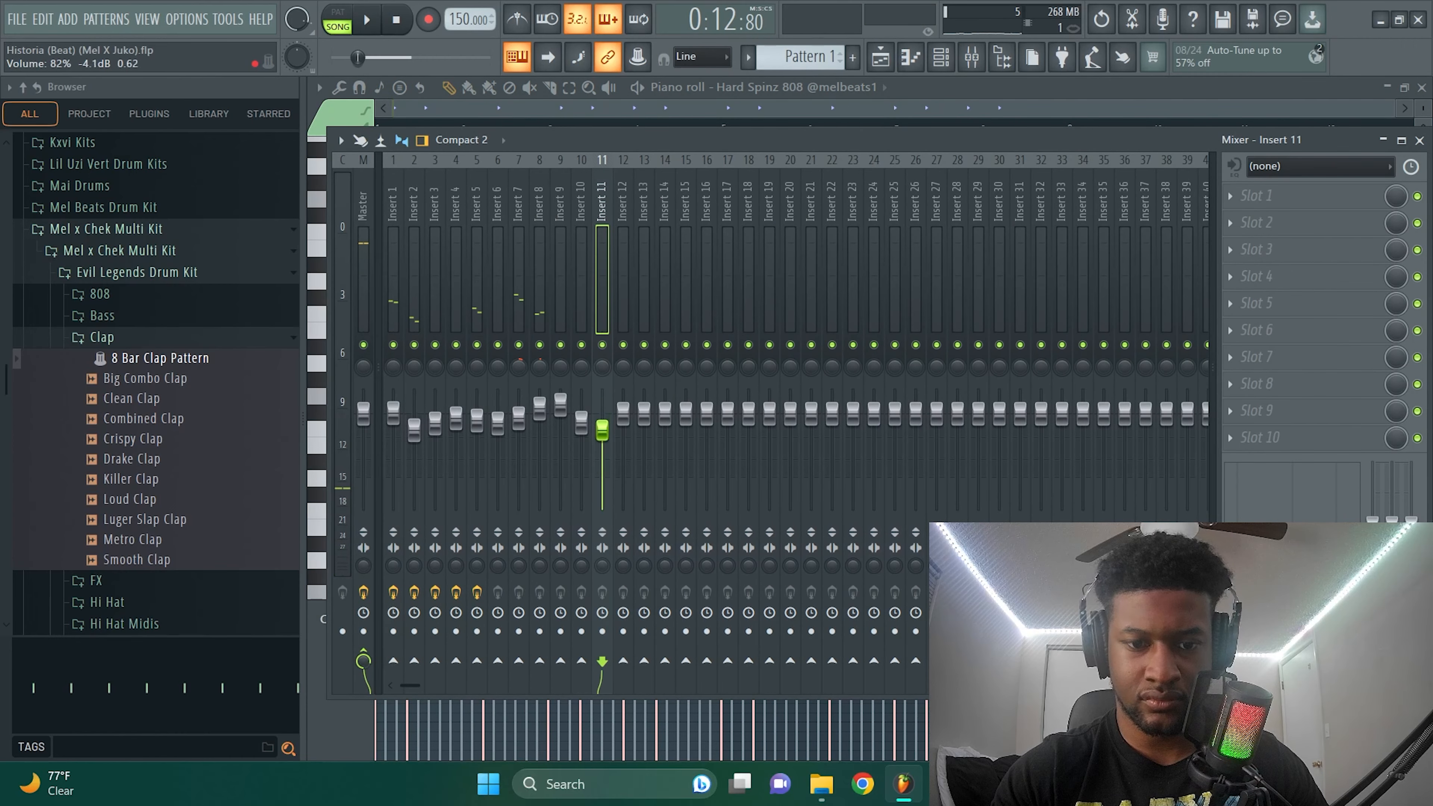
key("space")
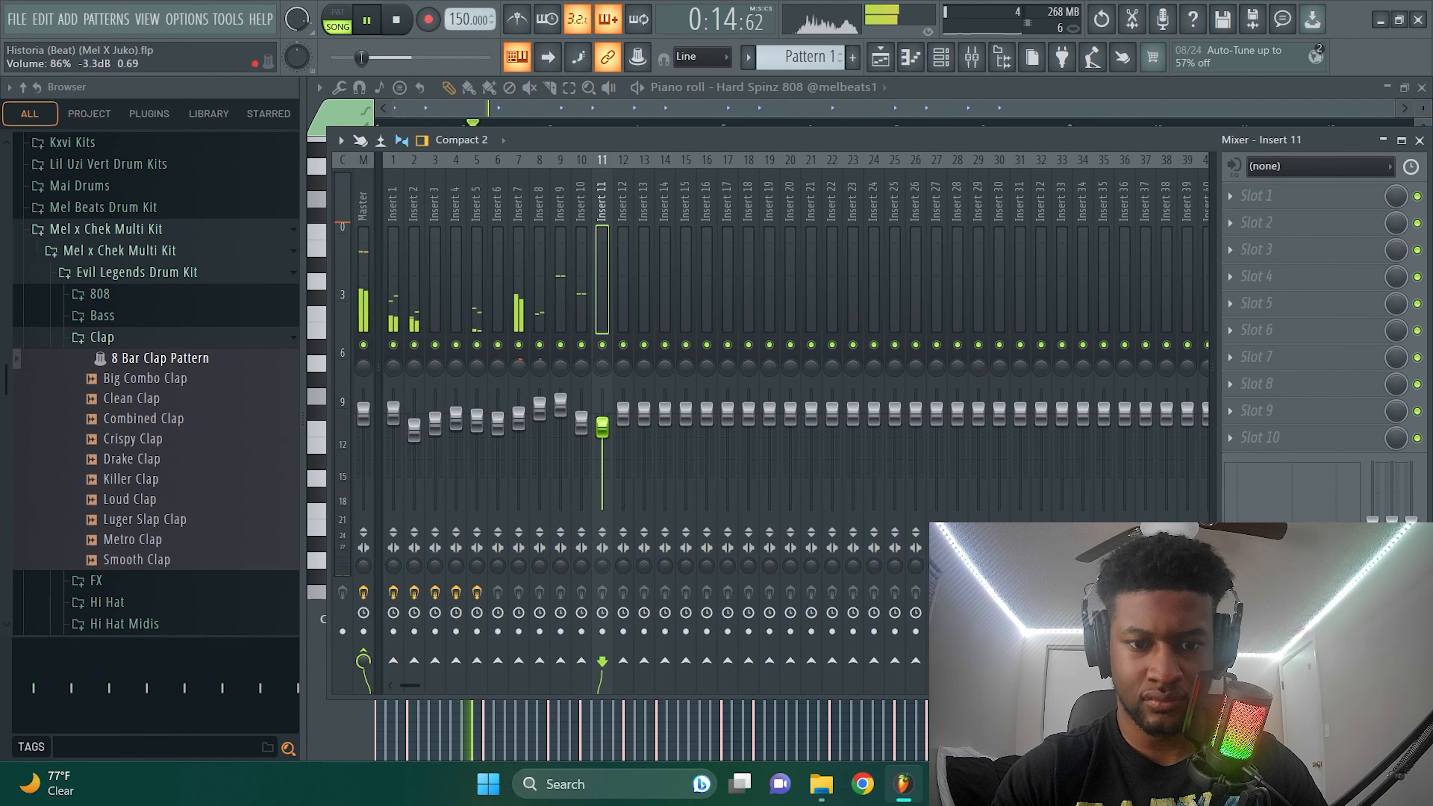
scroll(609, 434, "up", 2)
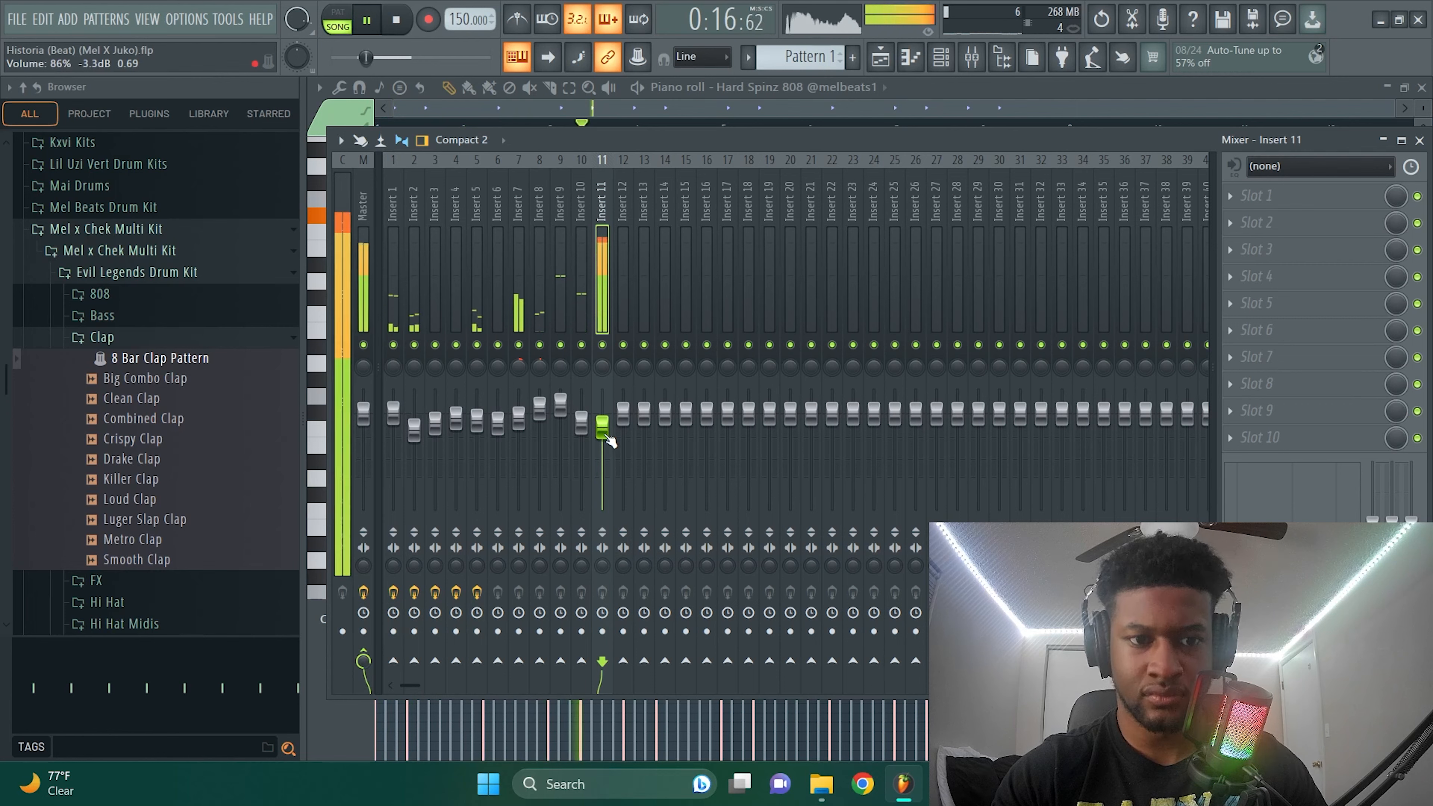
- Add an F#5 note at bar 9 of the Hard Spinz 808 part and extend the notes legato so each reaches the next
left_click(1420, 141)
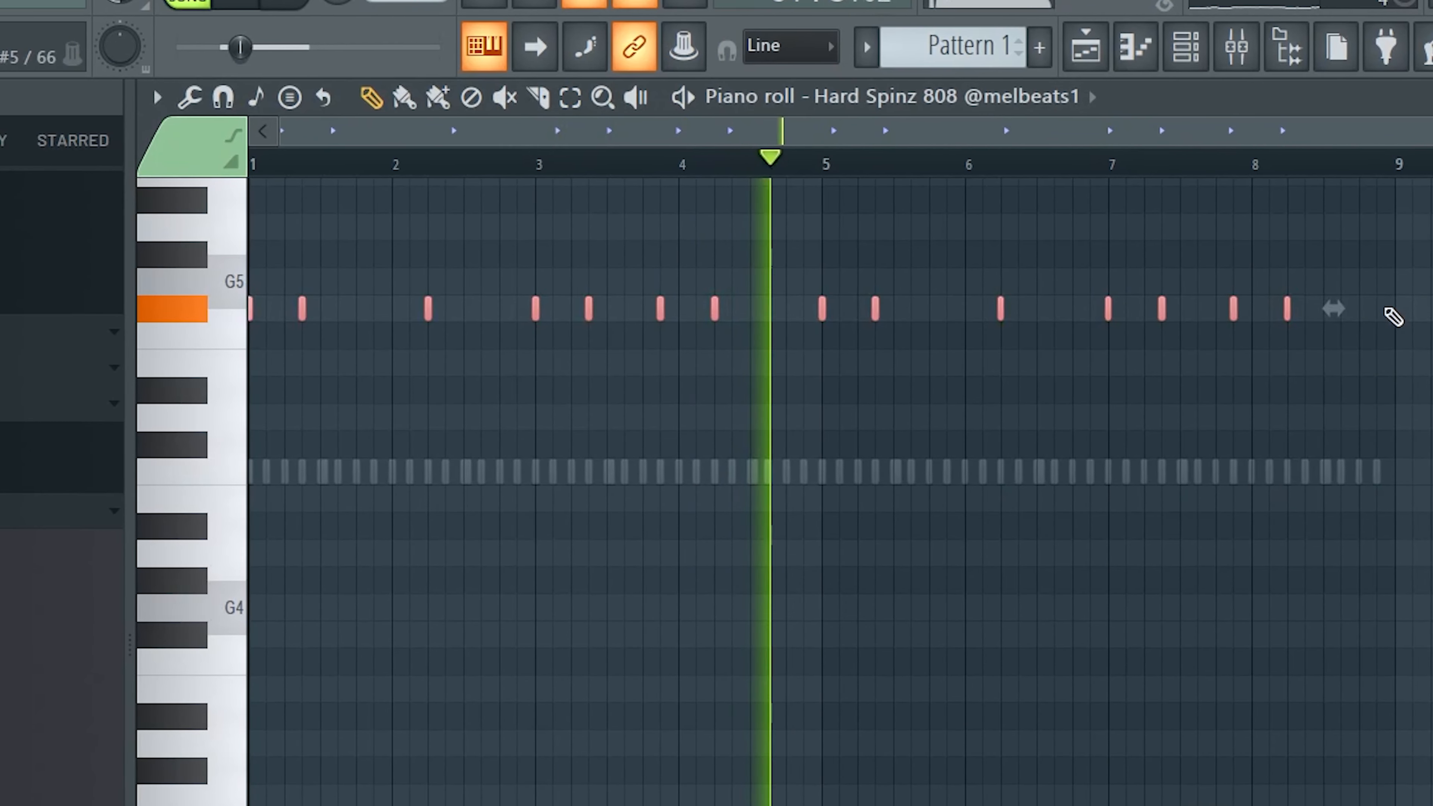
left_click(1072, 216)
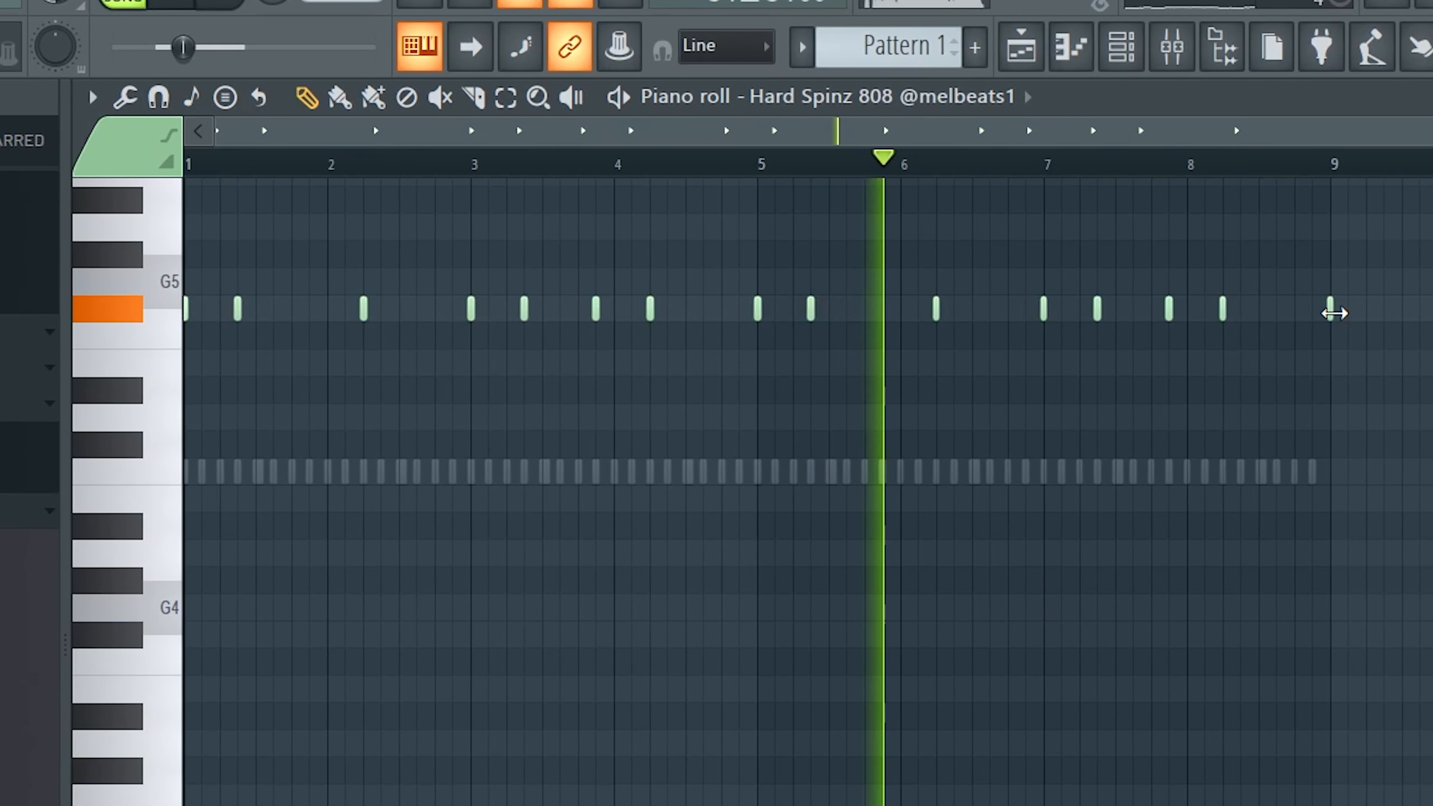
key("space")
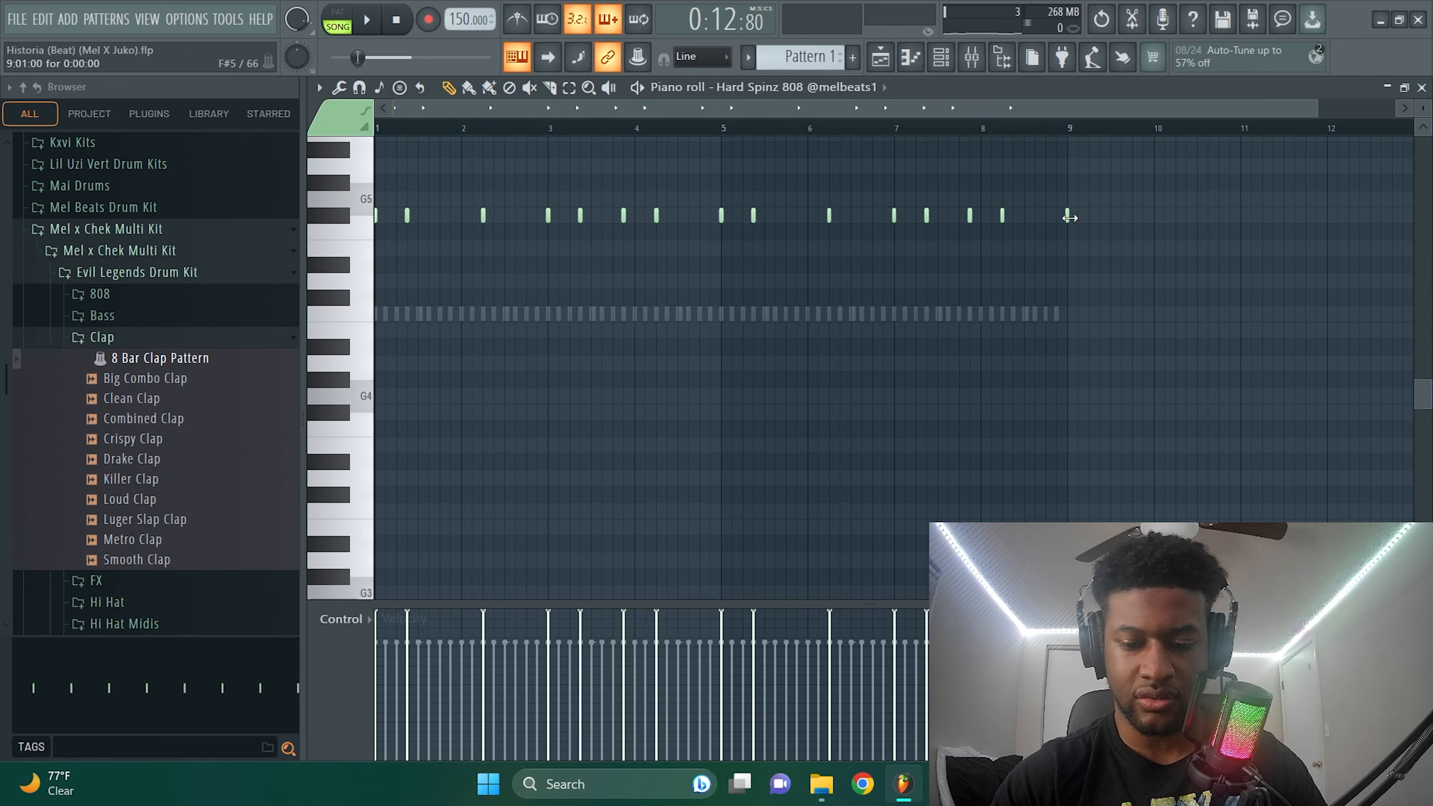
key("ctrl+l")
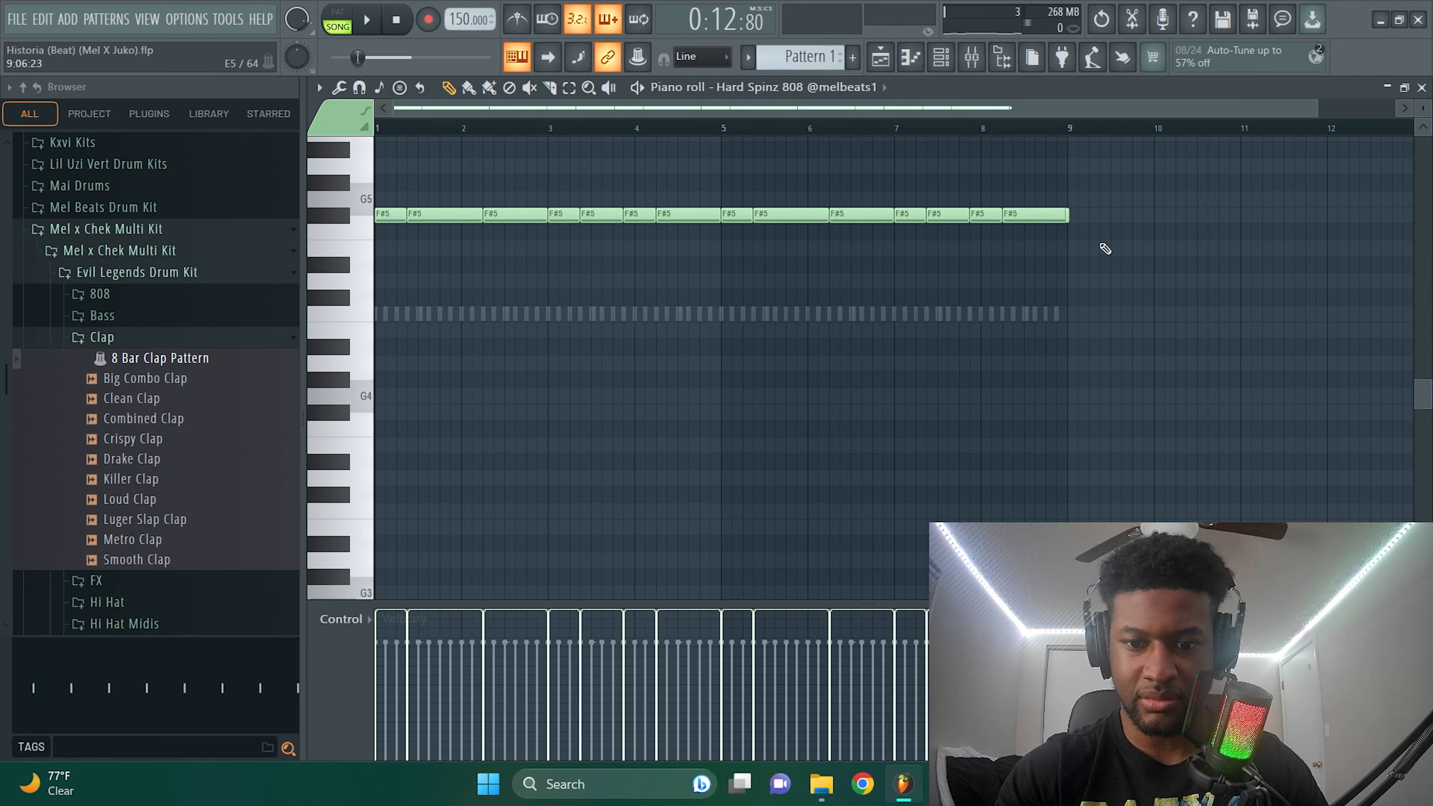
- Adjust the Hard Spinz 808 channel's volume envelope and play the beat to check the sustained bass
key("F6")
left_click(498, 309)
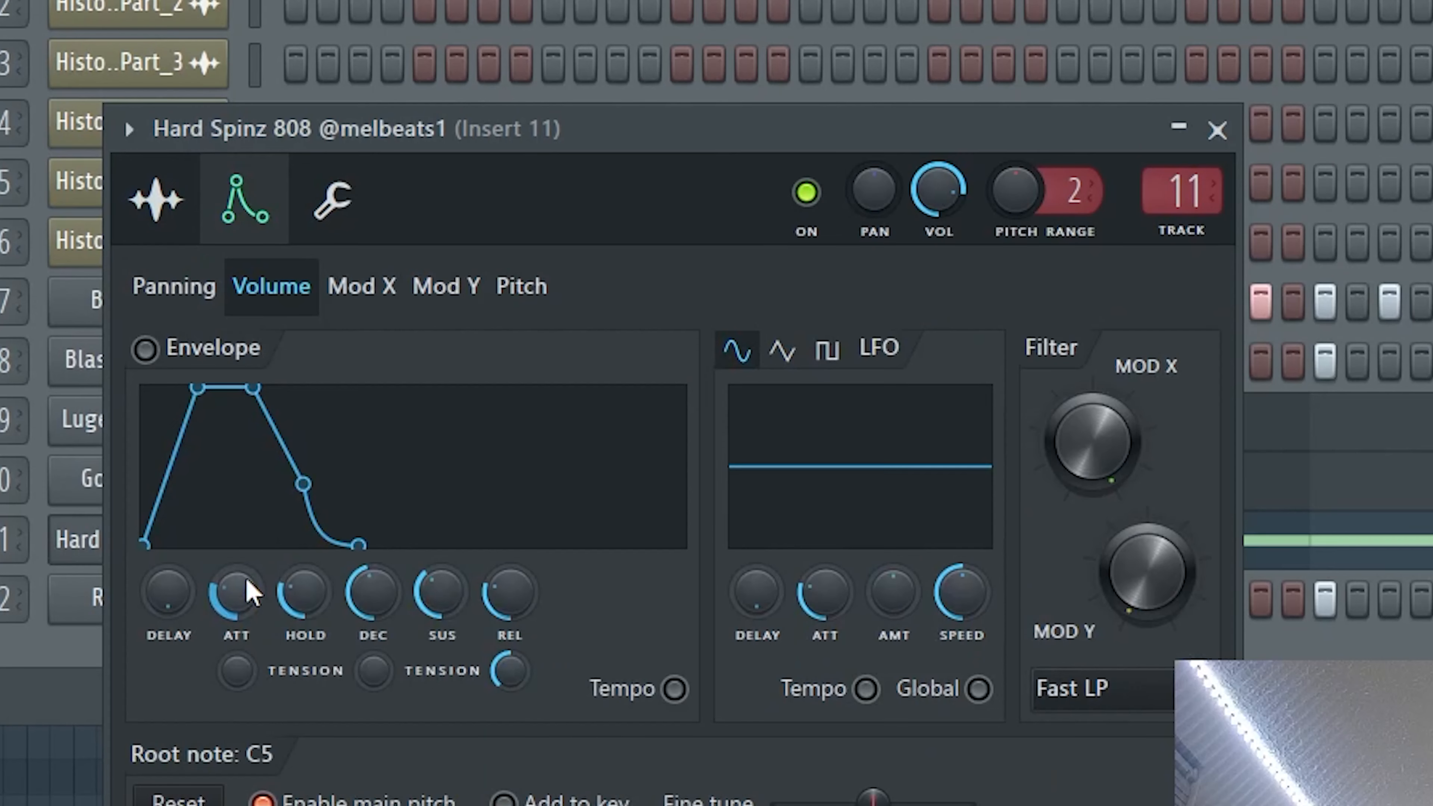
left_click_drag(493, 489, 564, 506)
left_click_drag(443, 591, 464, 602)
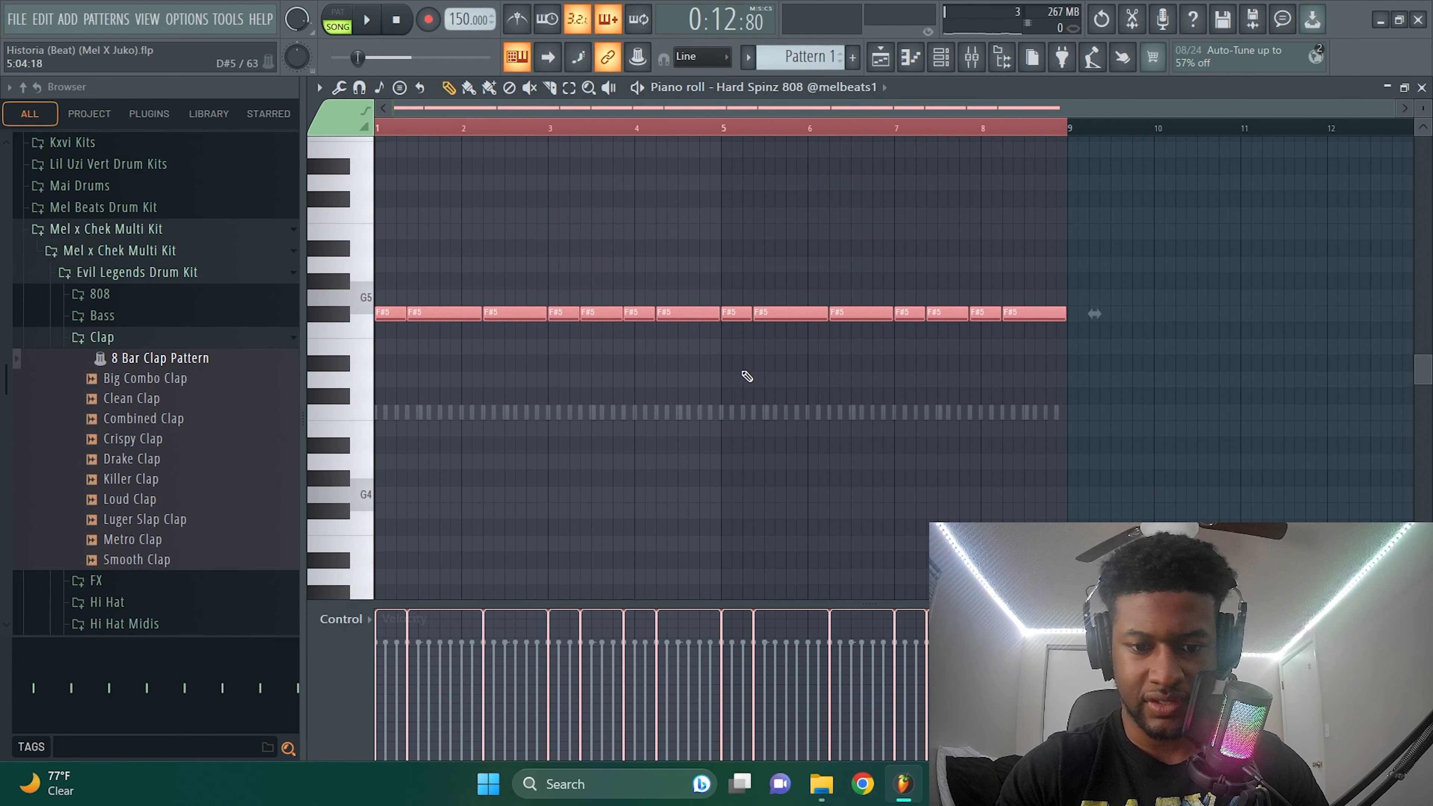
key("F9")
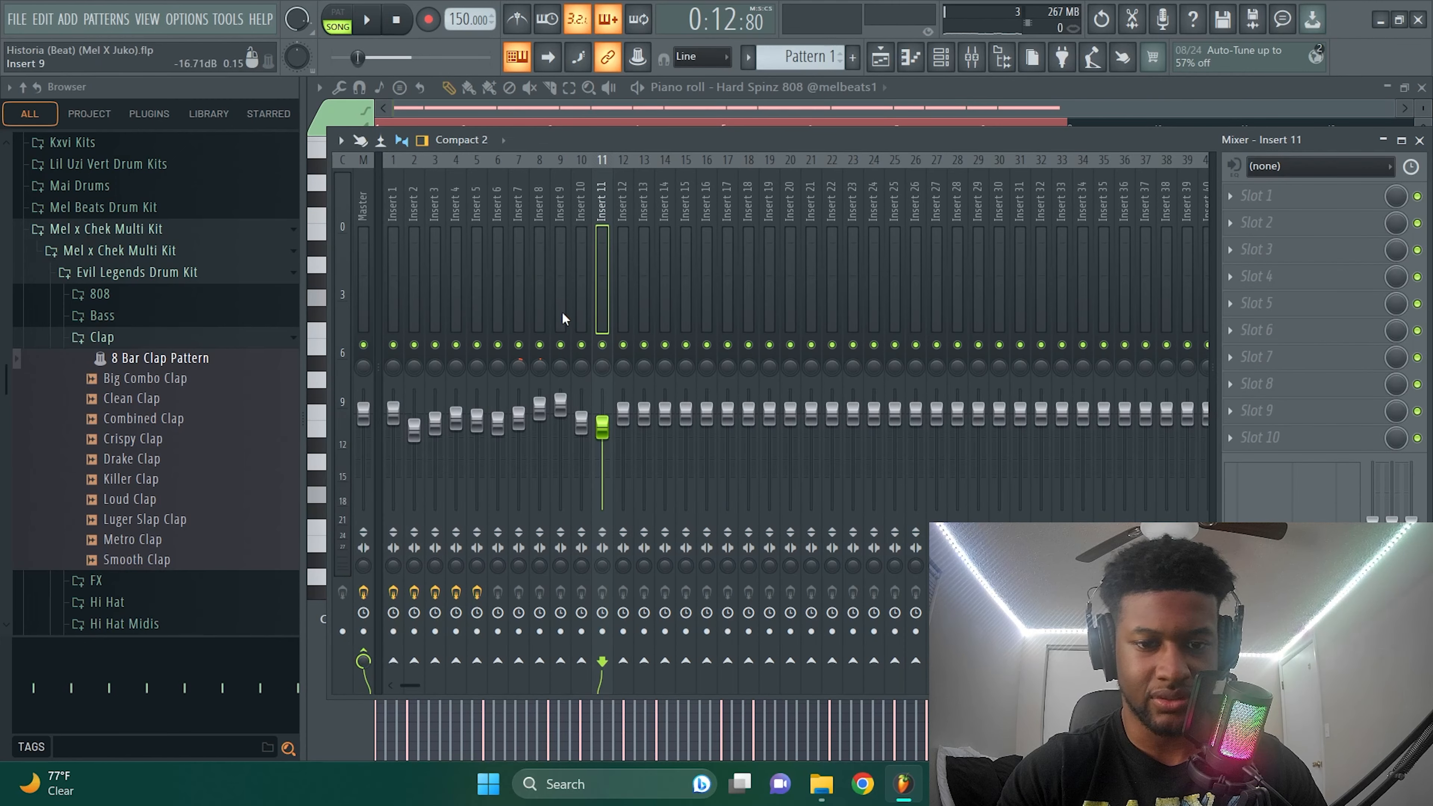
key("space")
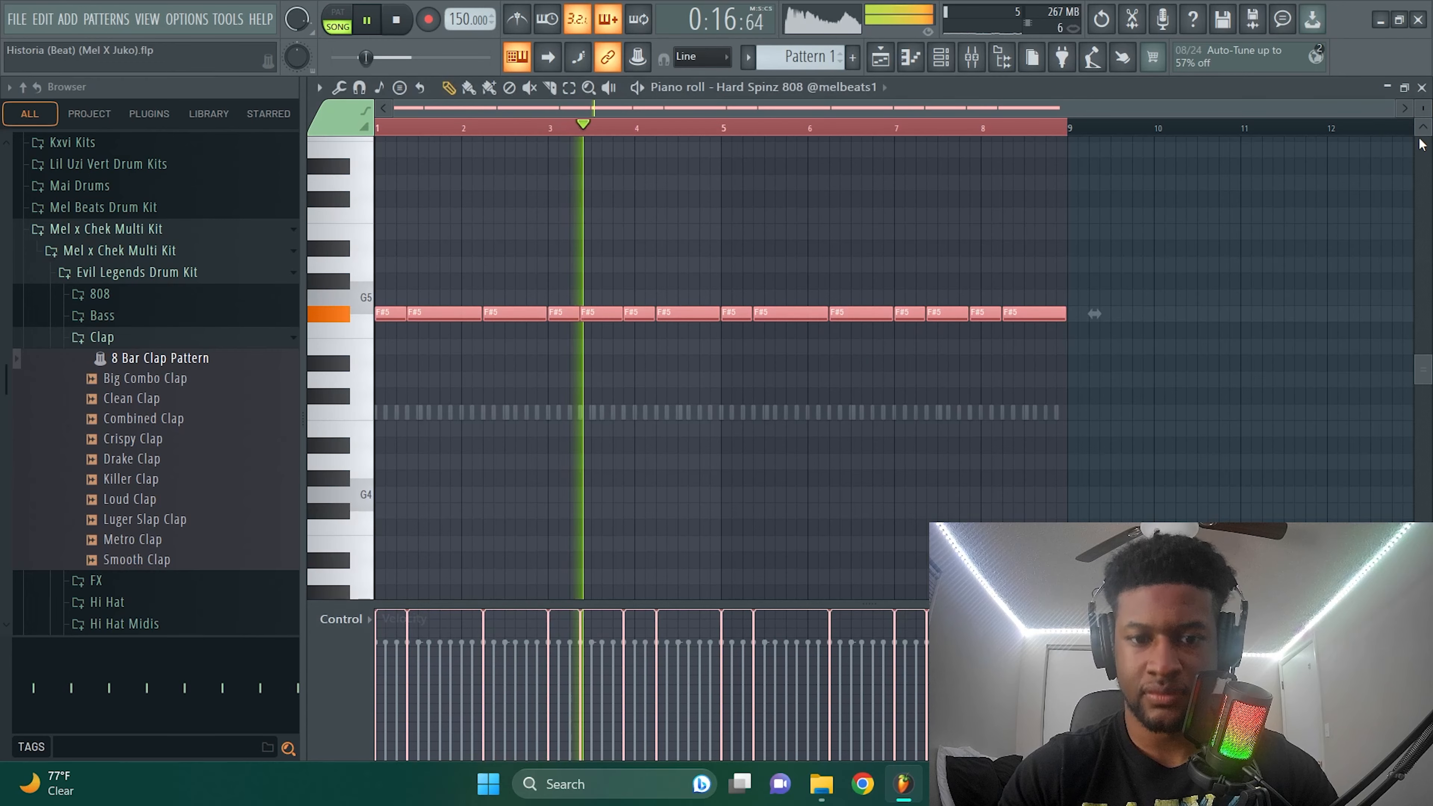
- Stop playback, unmute the Rack Kick channel, and open its notes in the piano roll
left_click(972, 57)
left_click(946, 59)
key("space")
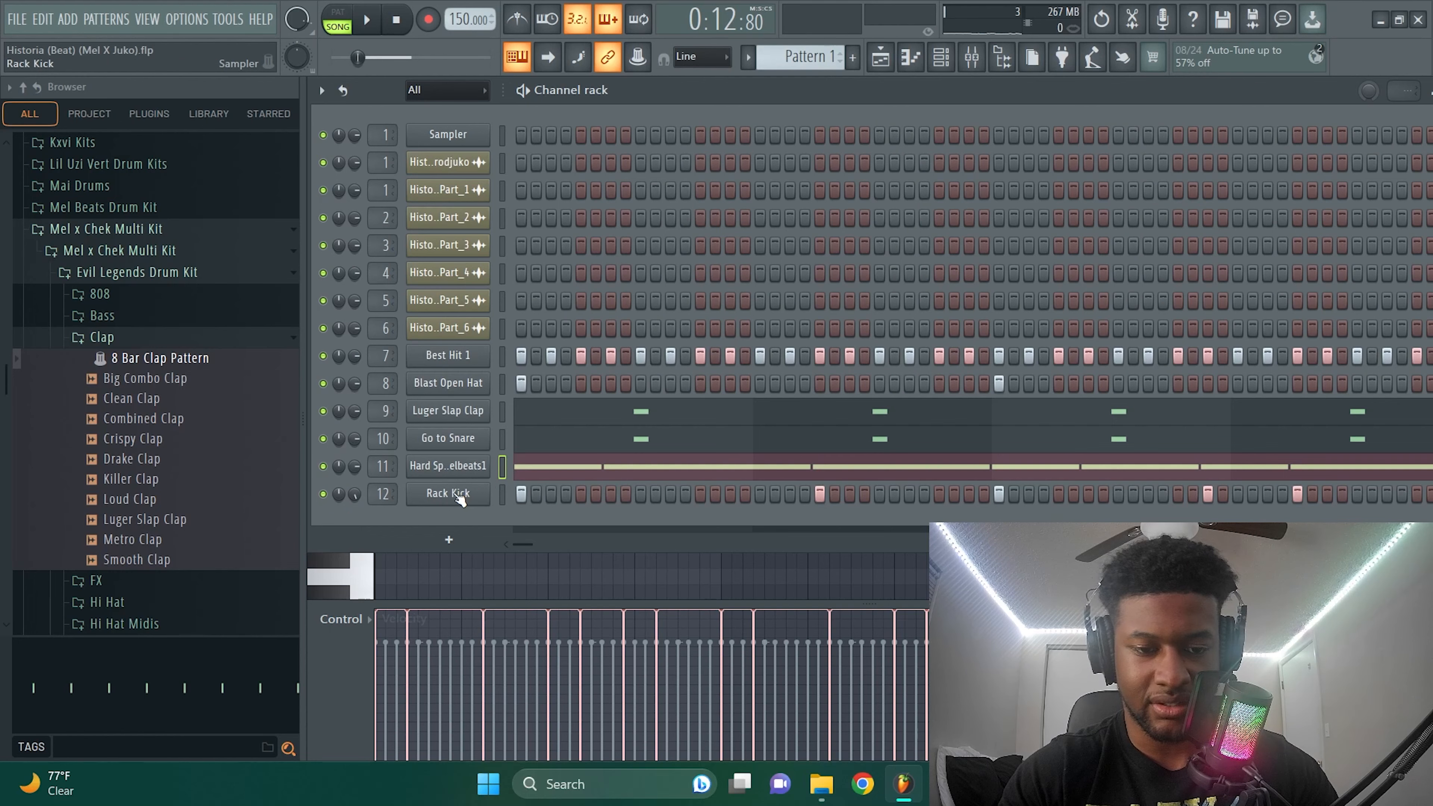
right_click(451, 559)
left_click(549, 575)
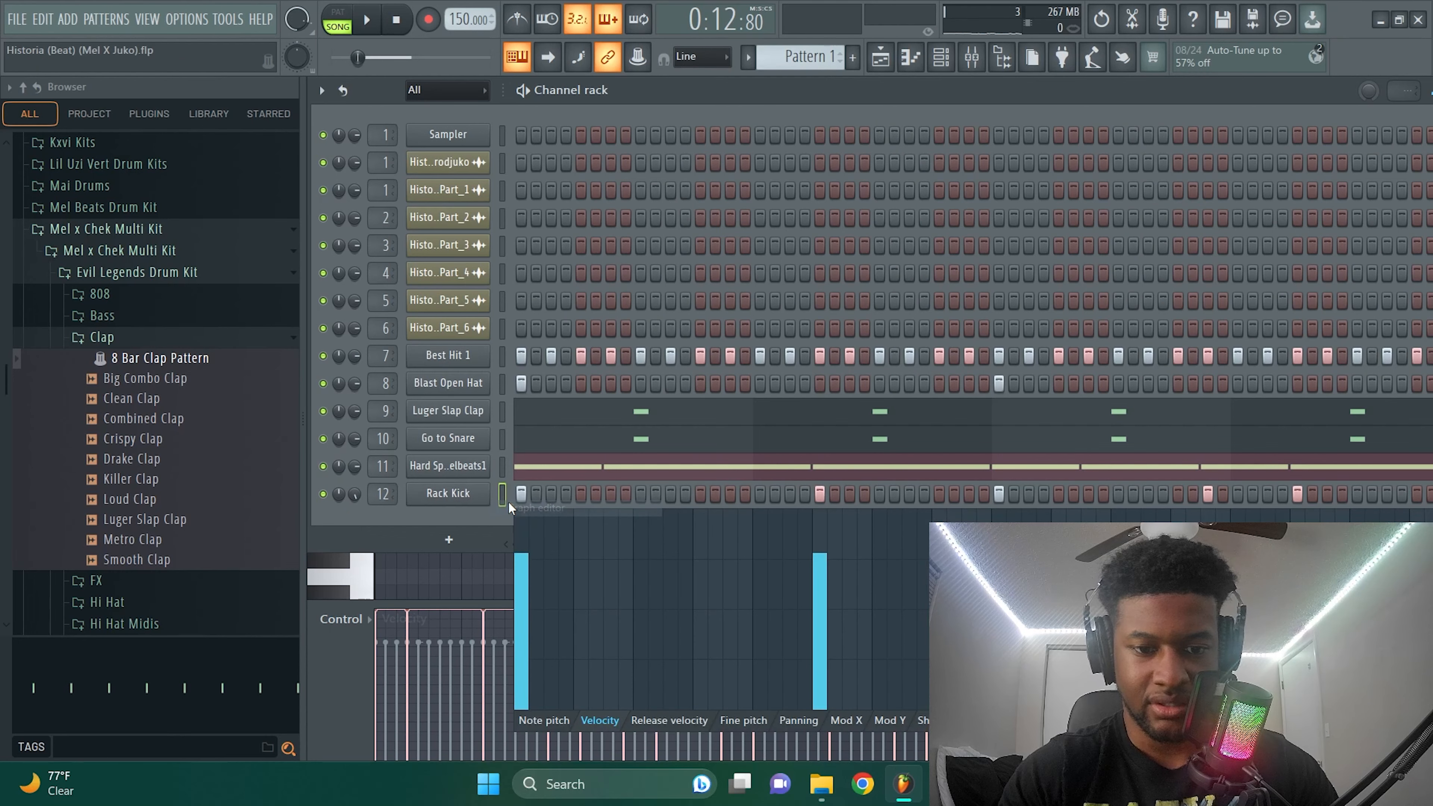
right_click(456, 495)
left_click(501, 488)
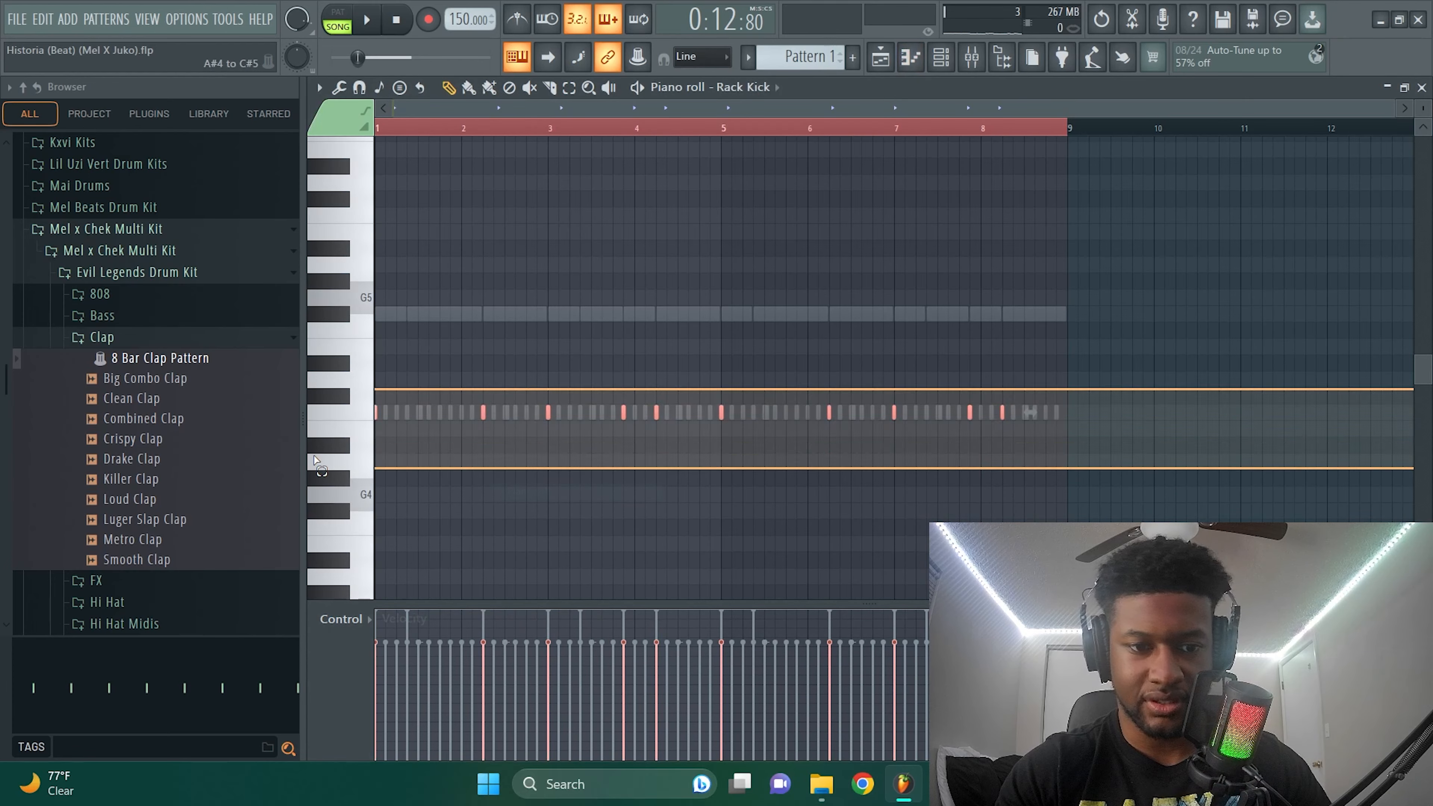
- Set the Insert 12 volume to 95% (-1.3 dB) and turn its stereo separation to mono for the kick
key("F9")
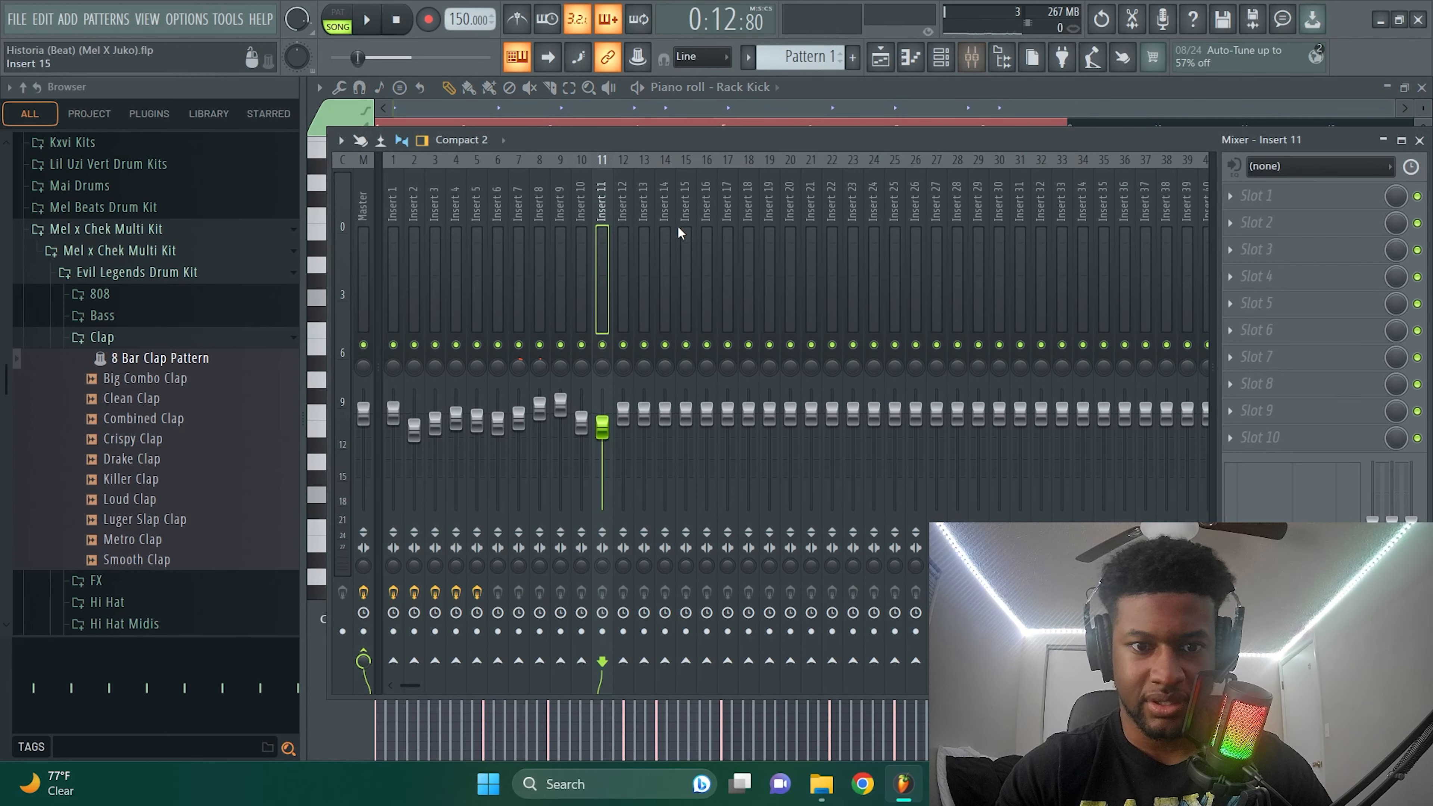
left_click(941, 57)
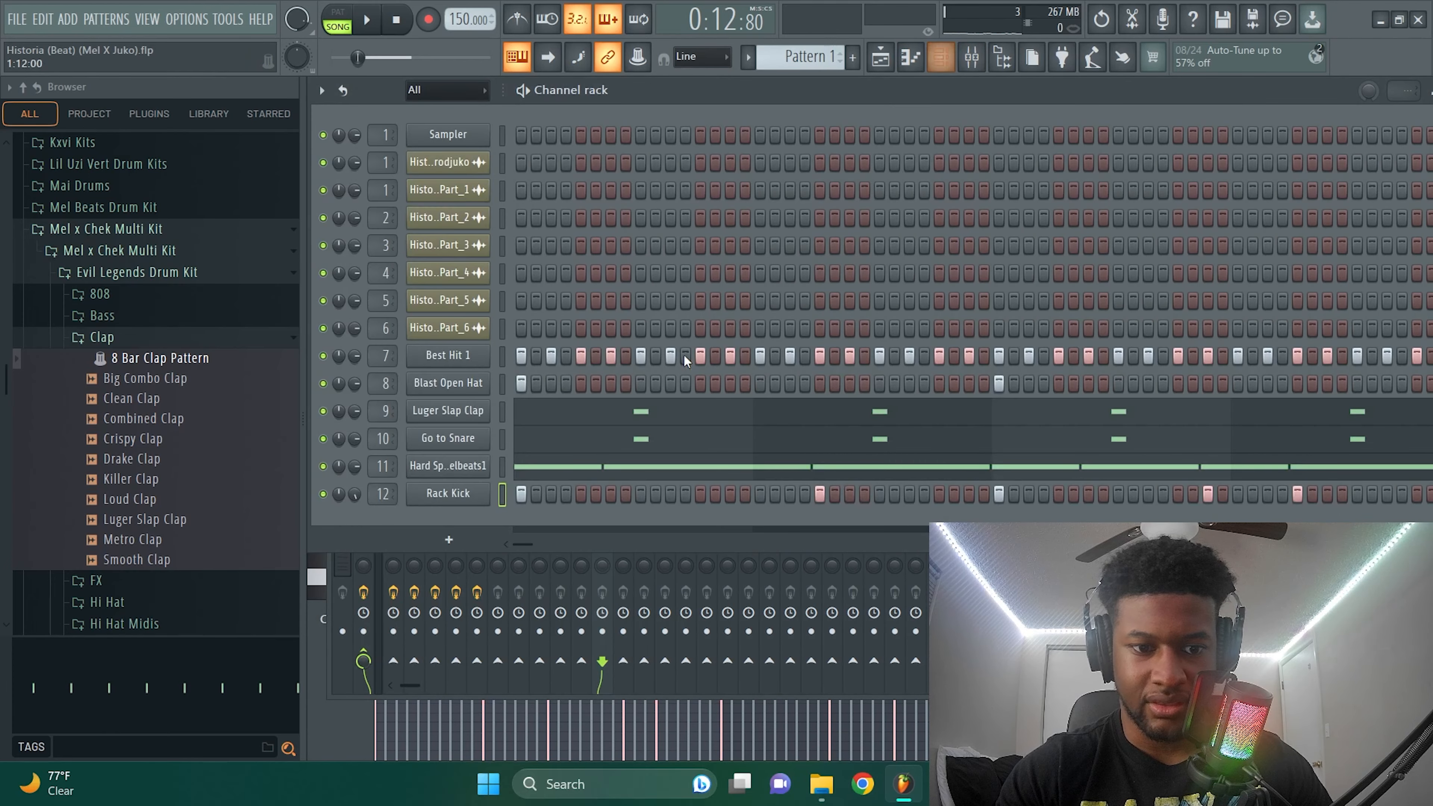
left_click(940, 57)
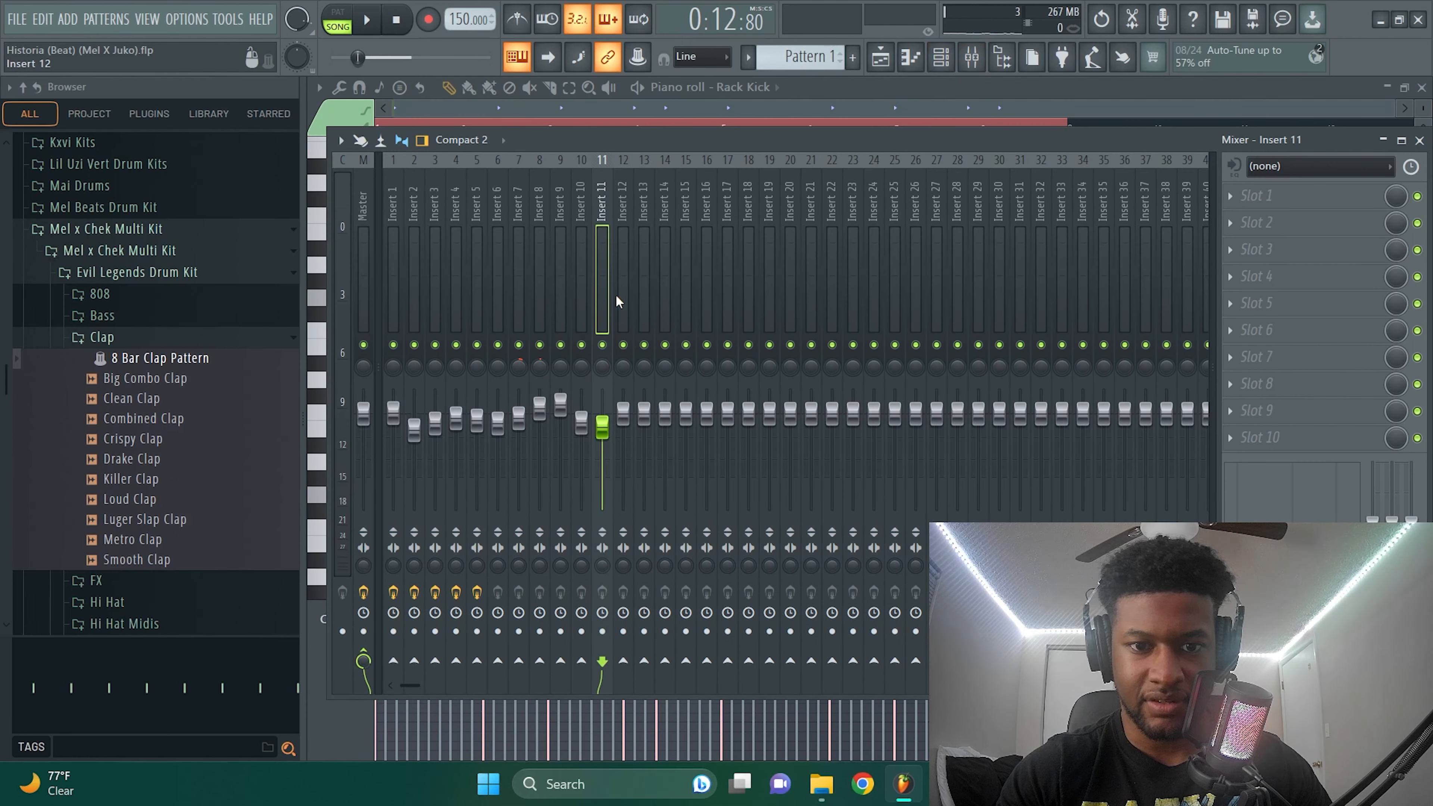
left_click(617, 311)
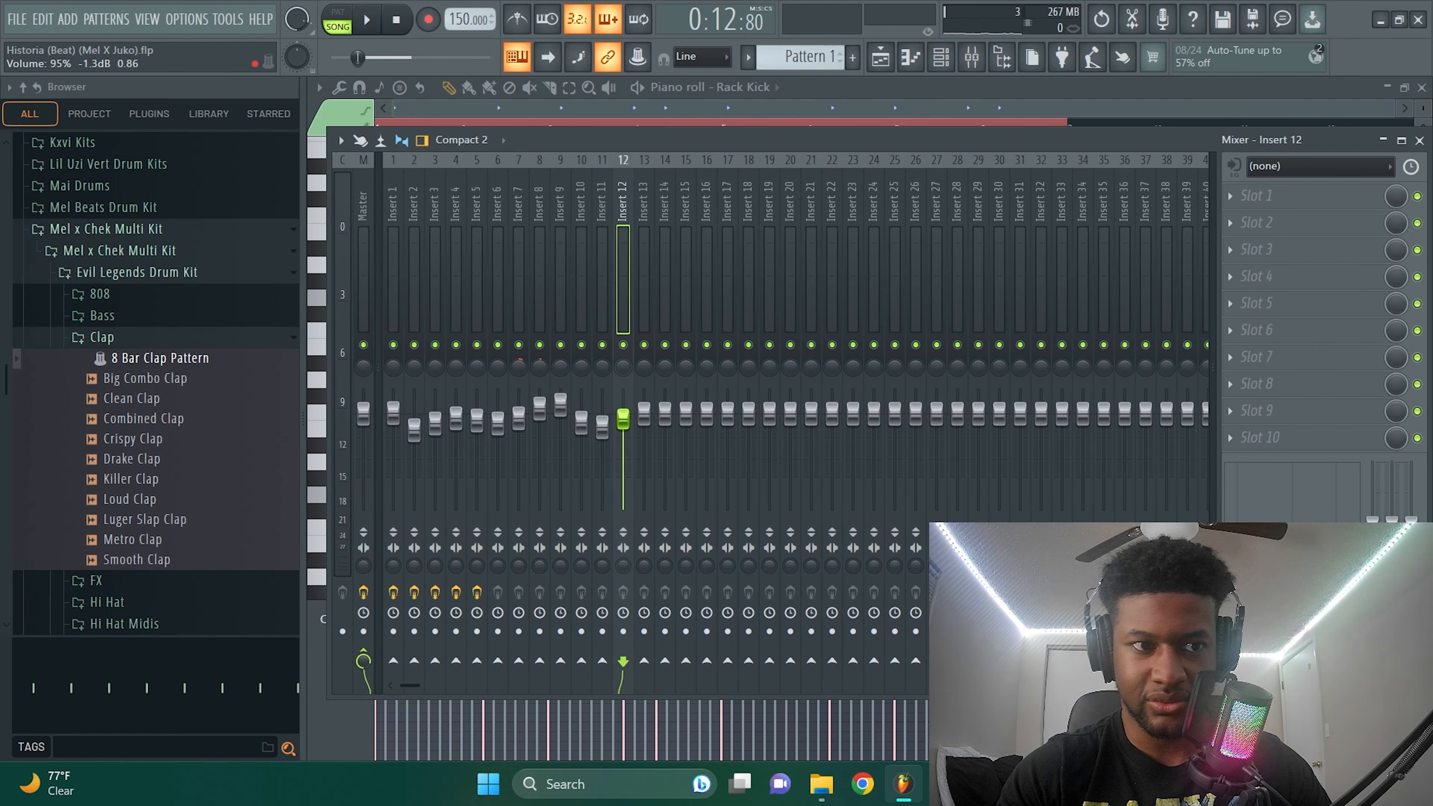
left_click_drag(625, 571, 624, 558)
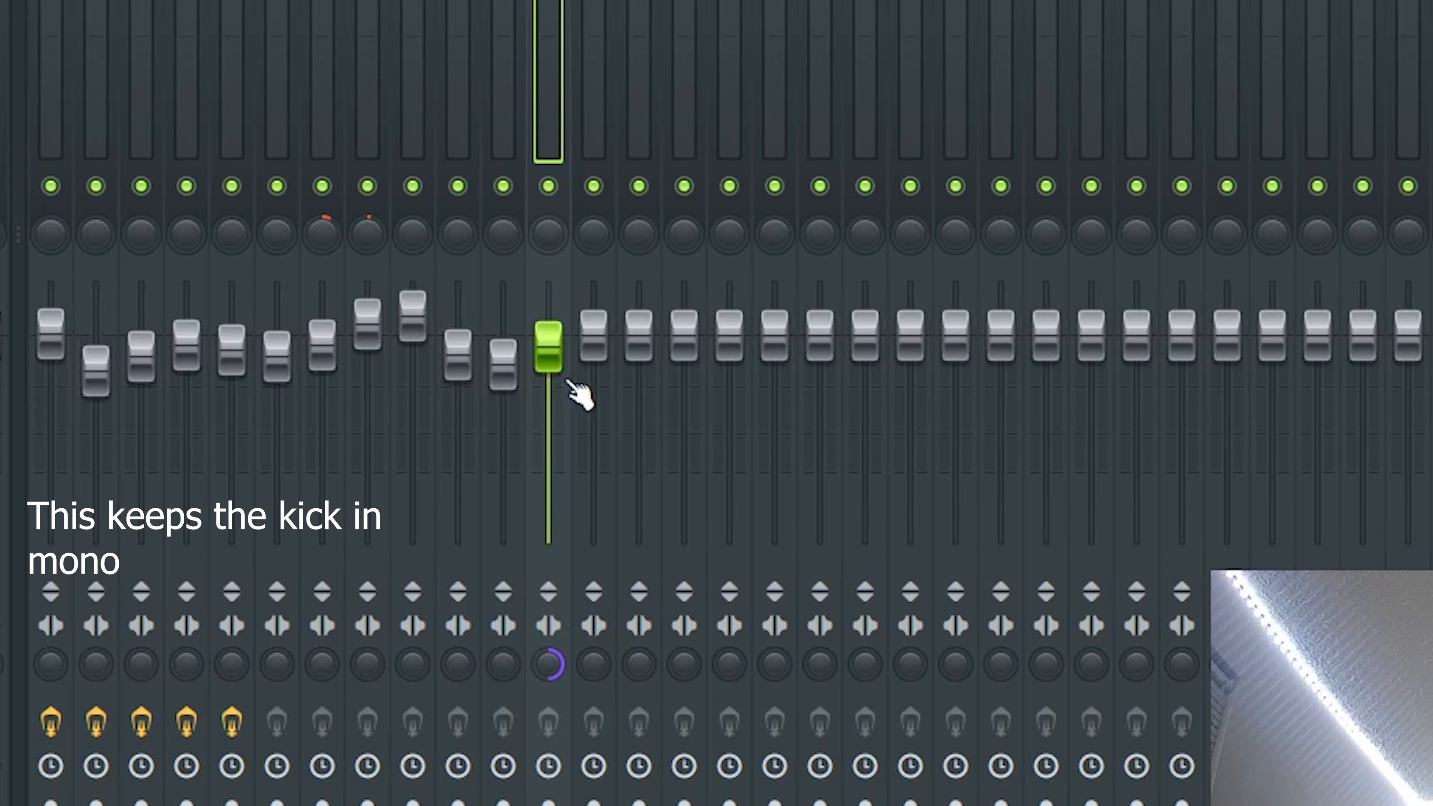
left_click(504, 96)
left_click(544, 80)
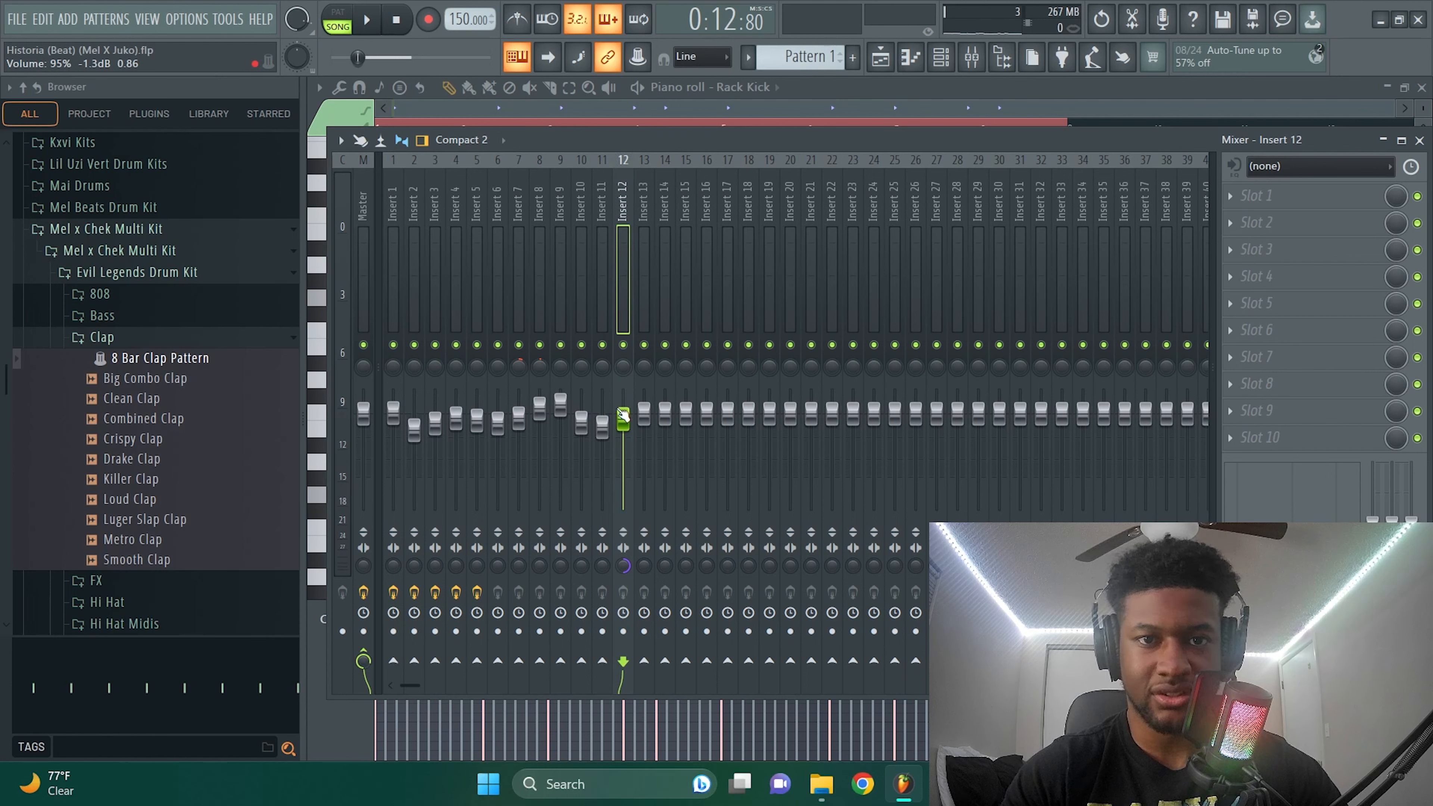
- Fine-tune the Insert 12 kick volume during playback and move the Rack Kick notes up to C#5
key("space")
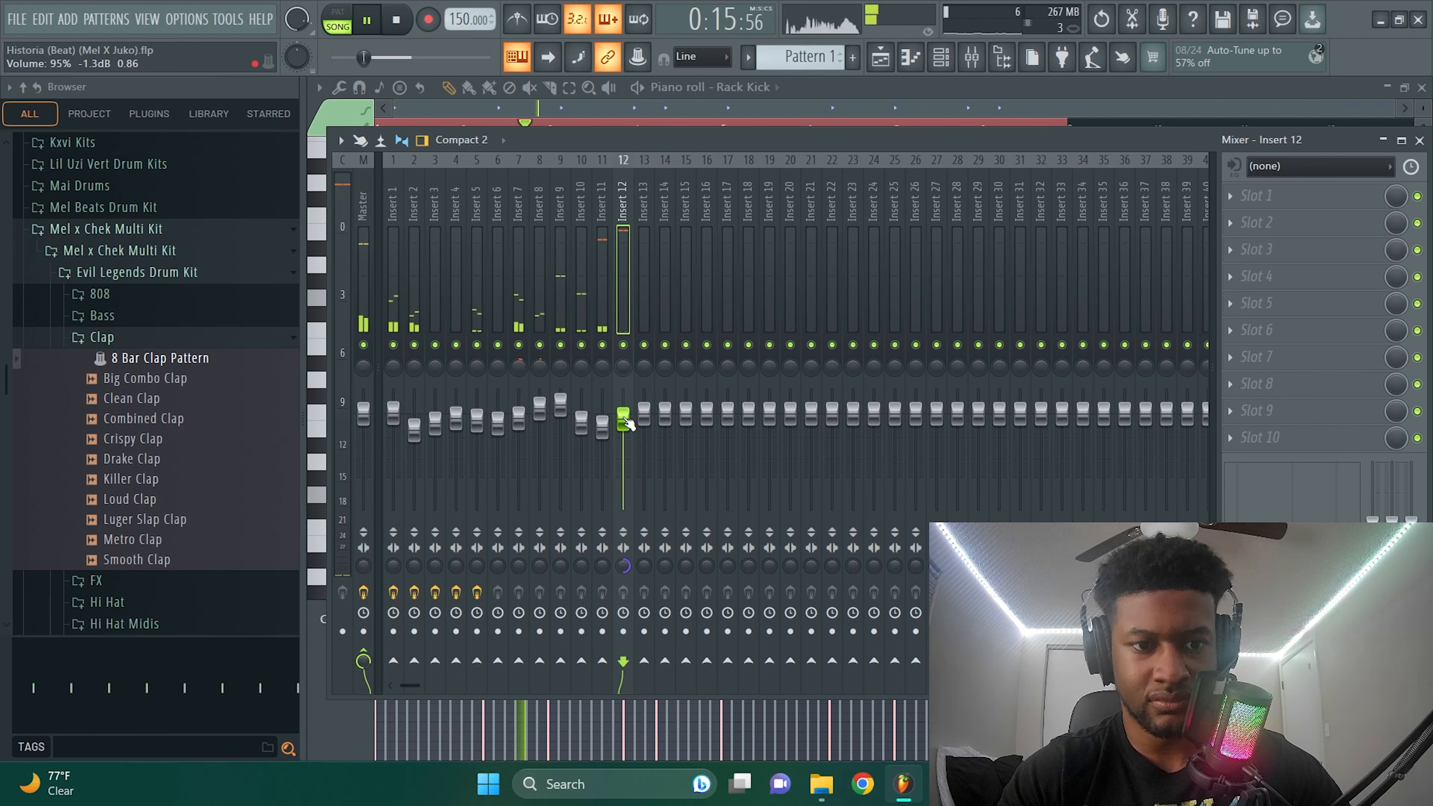
left_click_drag(625, 419, 625, 417)
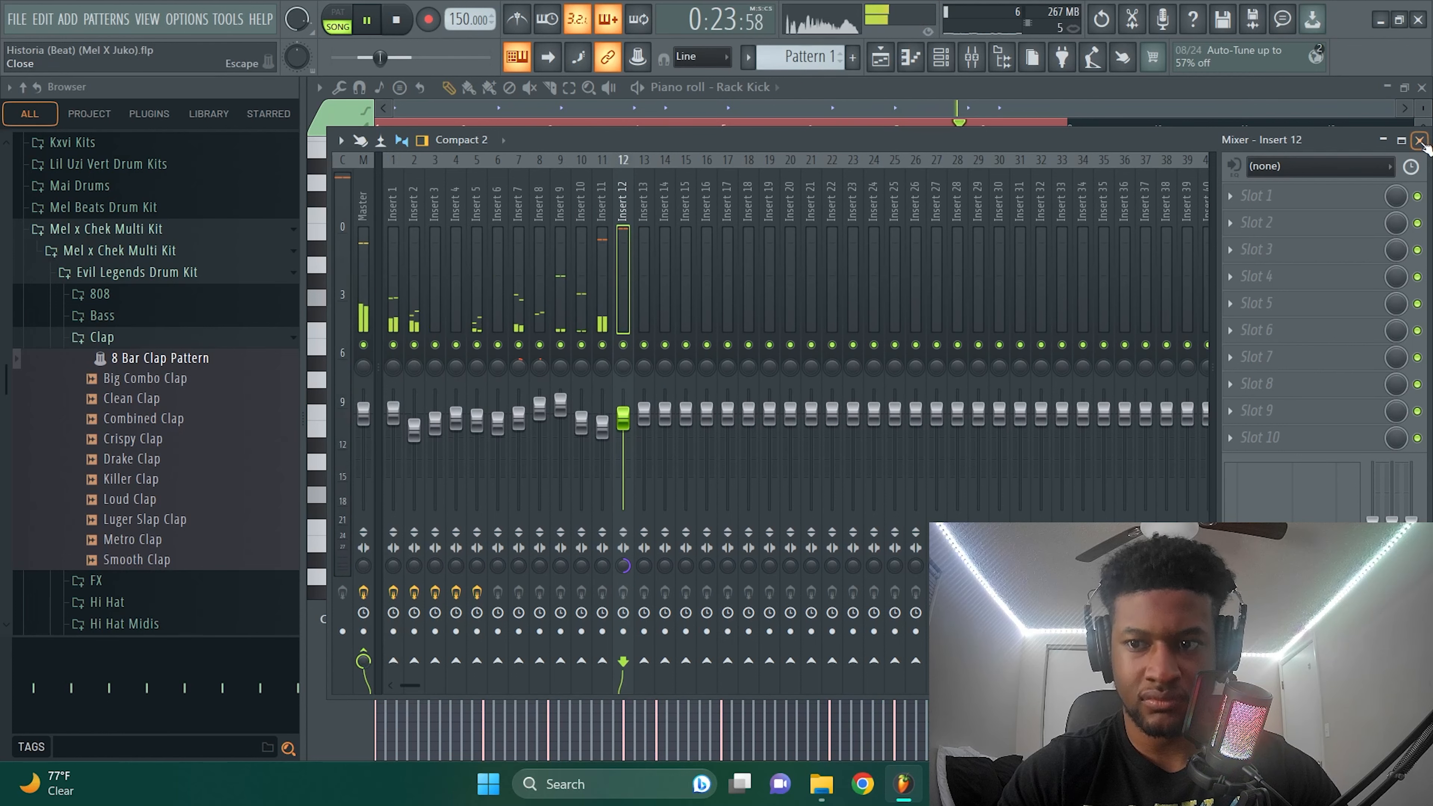
key("F9")
key("space")
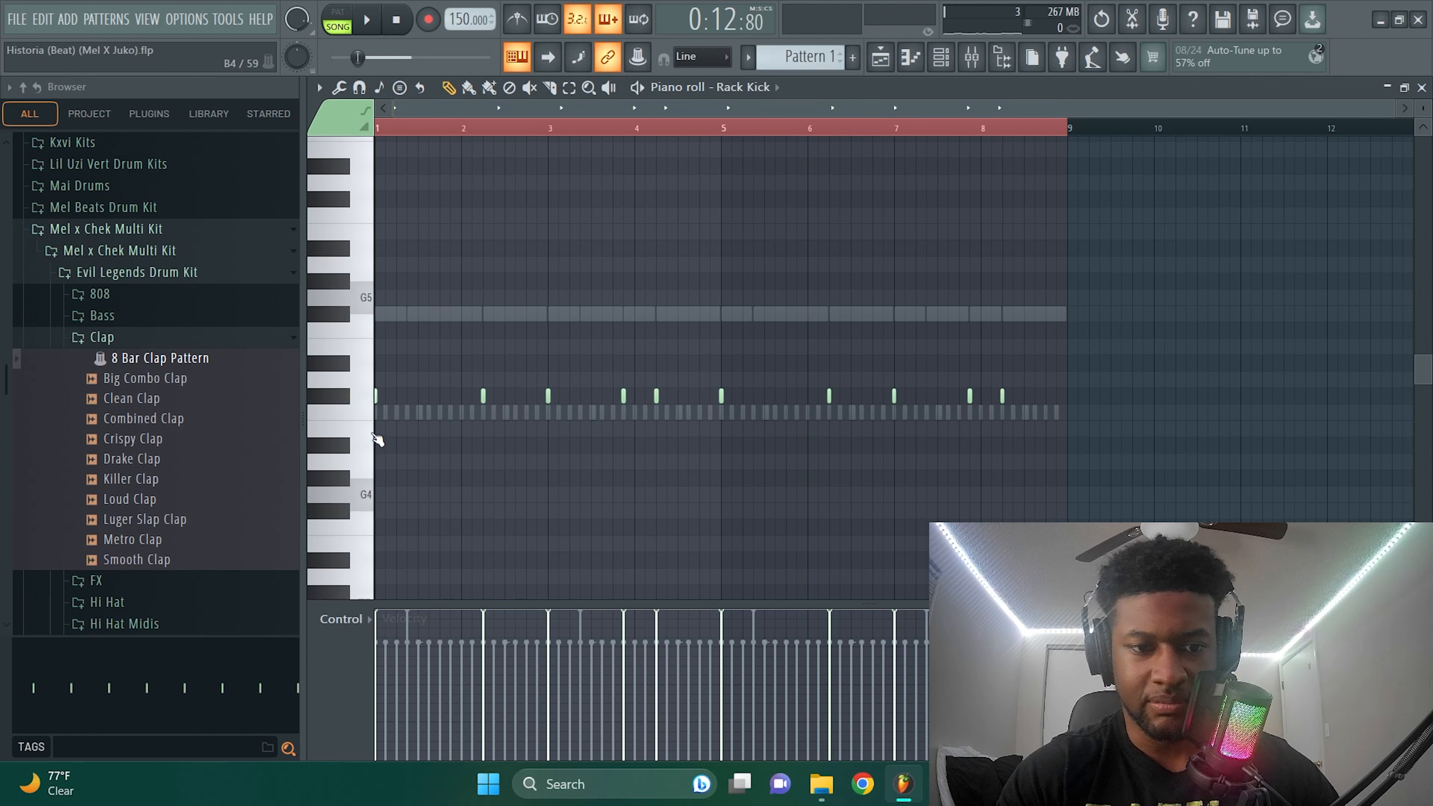
- Select all the Rack Kick notes and lengthen each one to about one beat
key("ctrl+a")
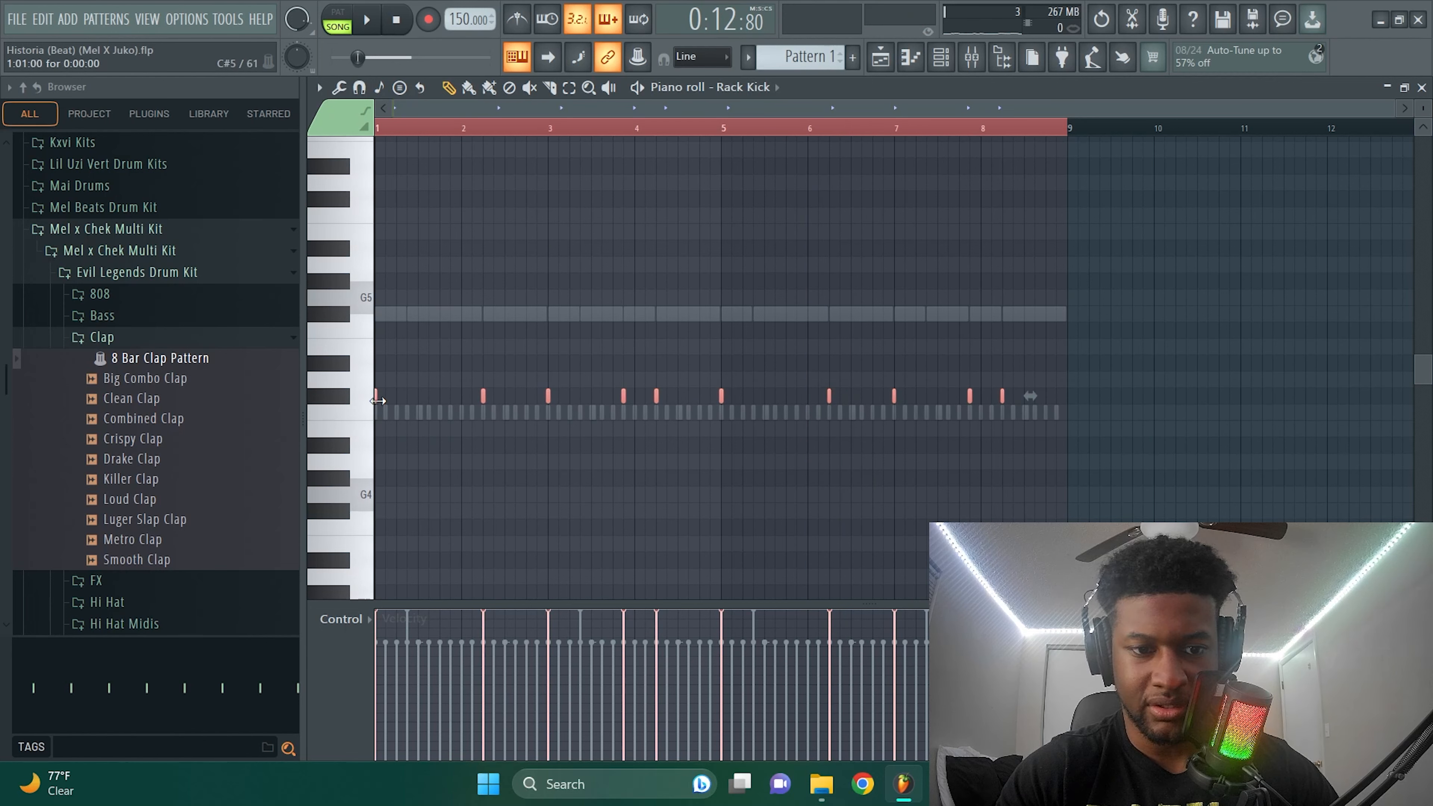
left_click_drag(377, 400, 397, 405)
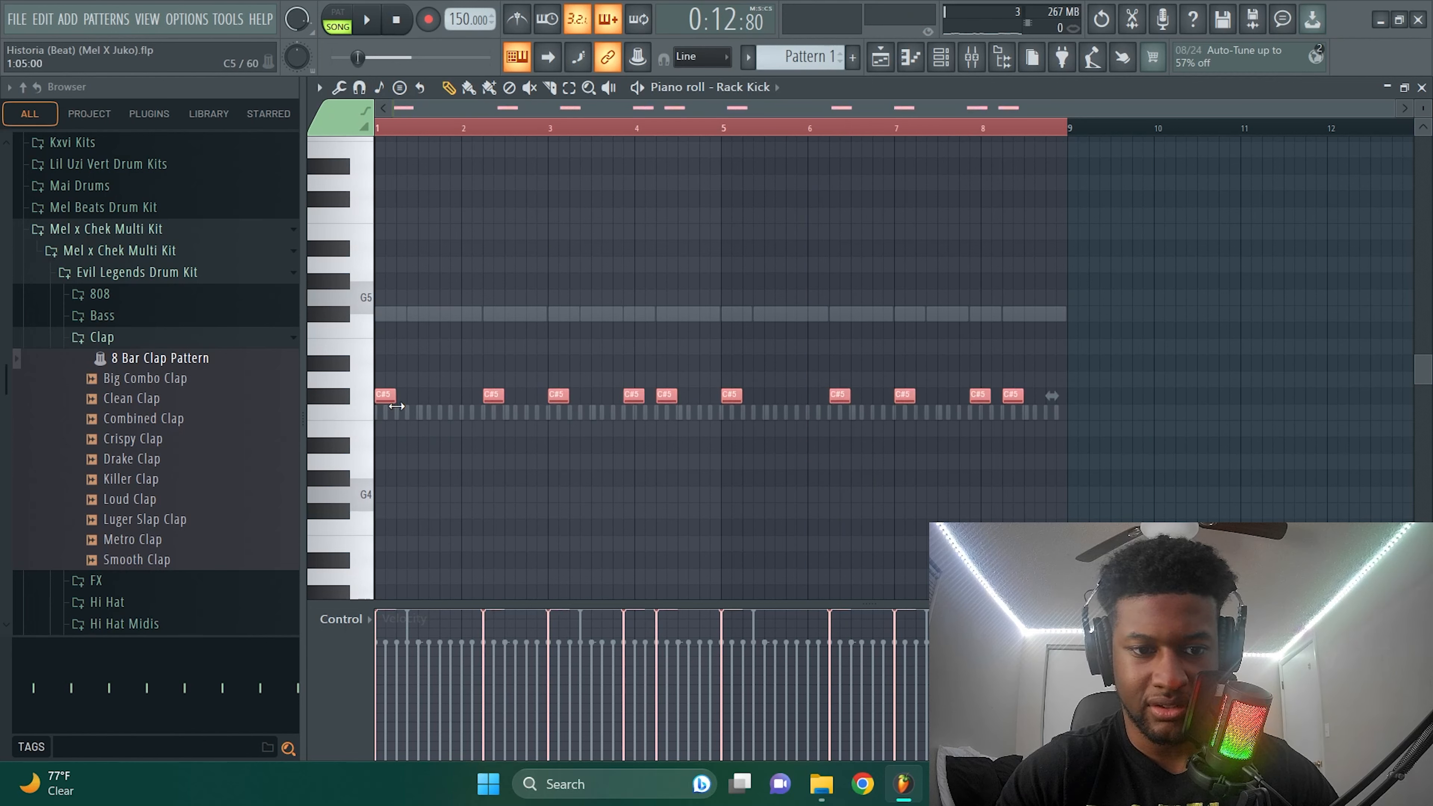
left_click(405, 433)
left_click(422, 315)
right_click(422, 315)
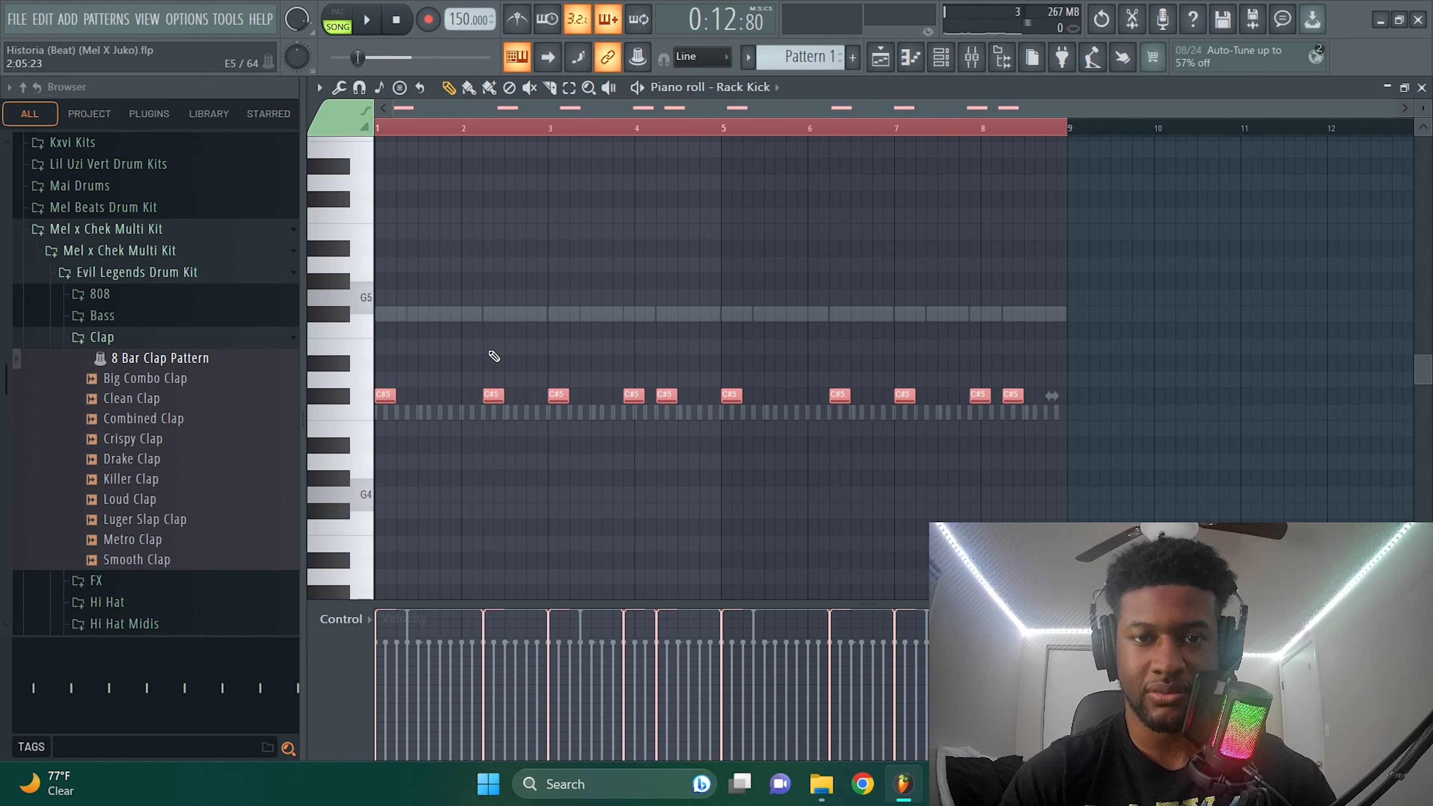
- Play the section starting at bar 9 in the playlist to hear the full drum and melody mix
key("F5")
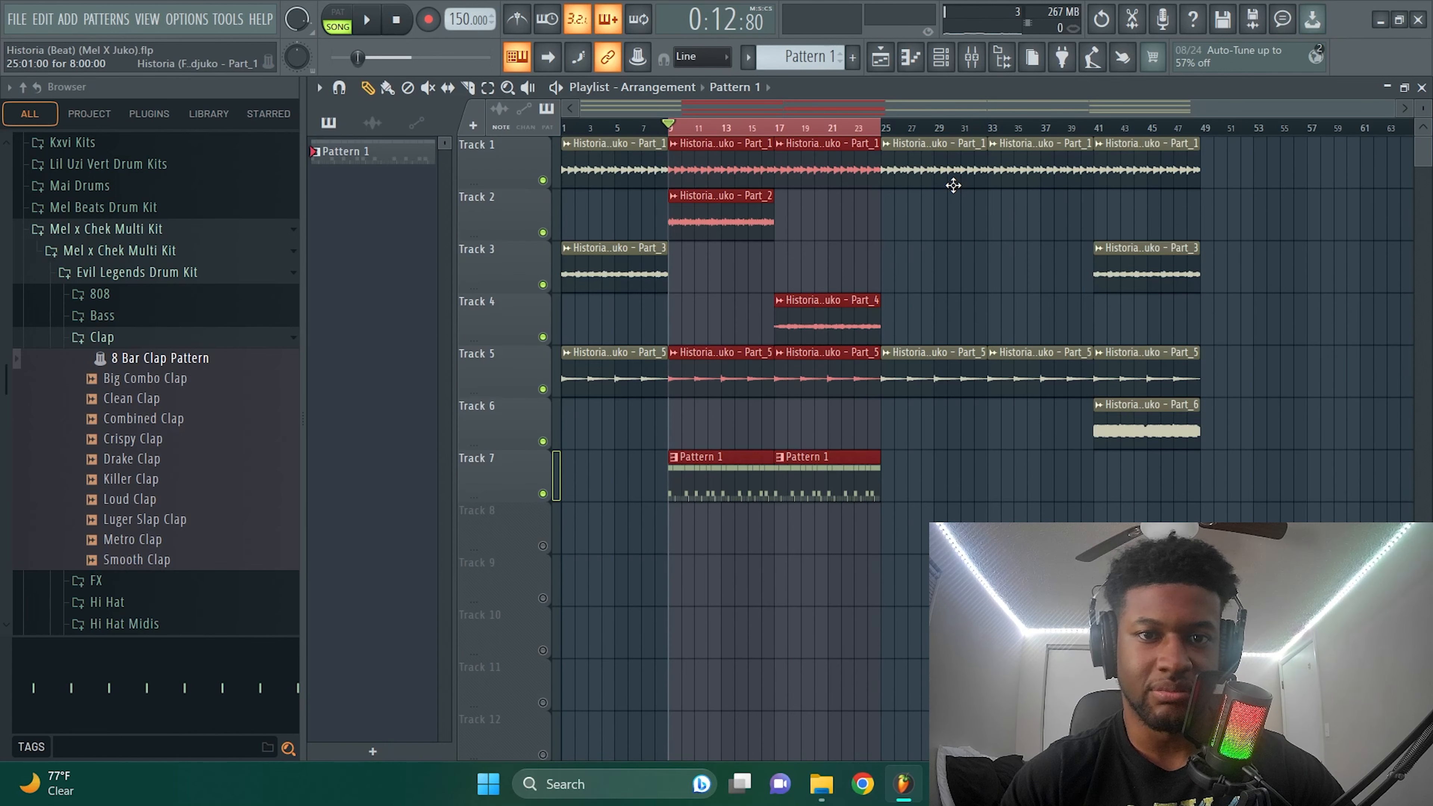
key("space")
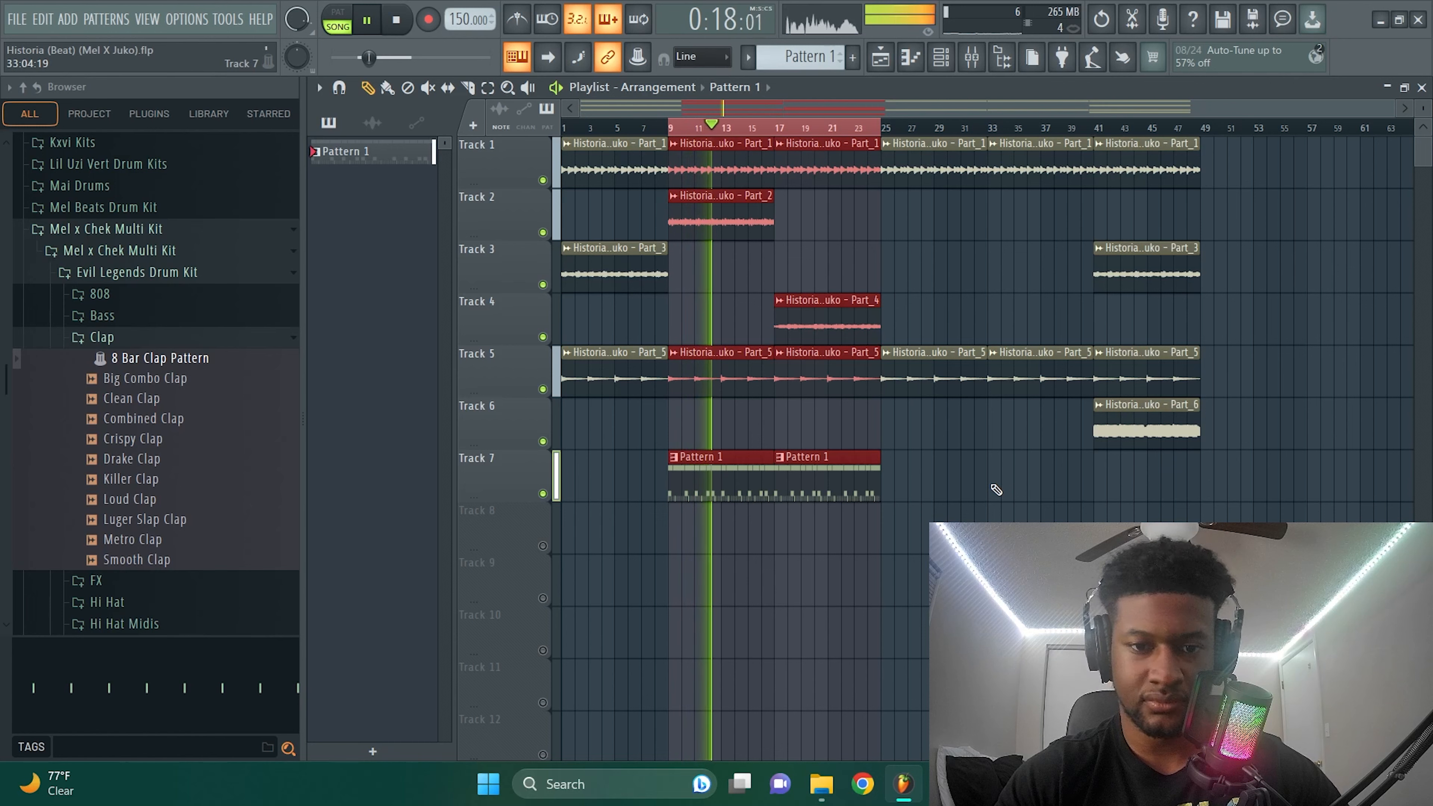
key("space")
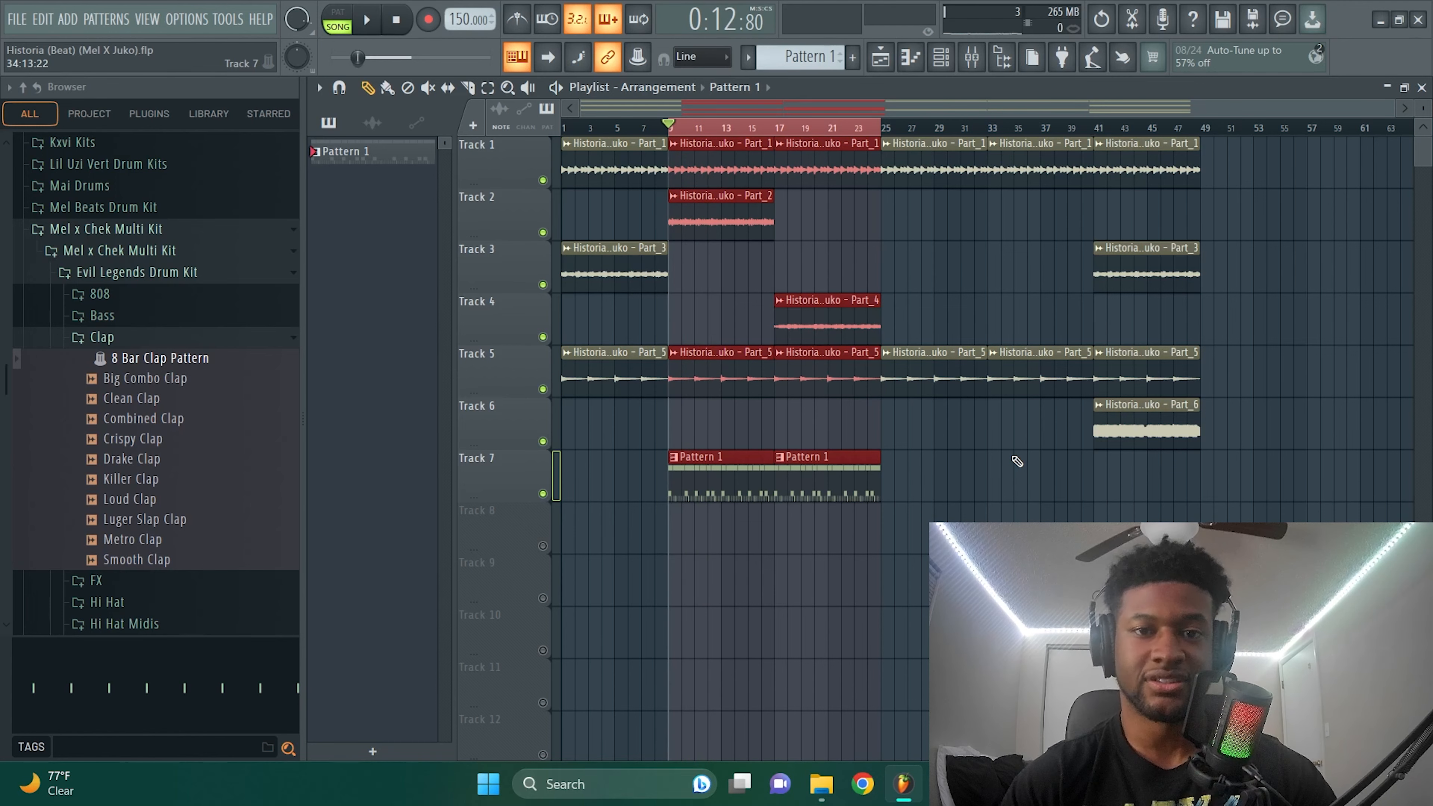
key("space")
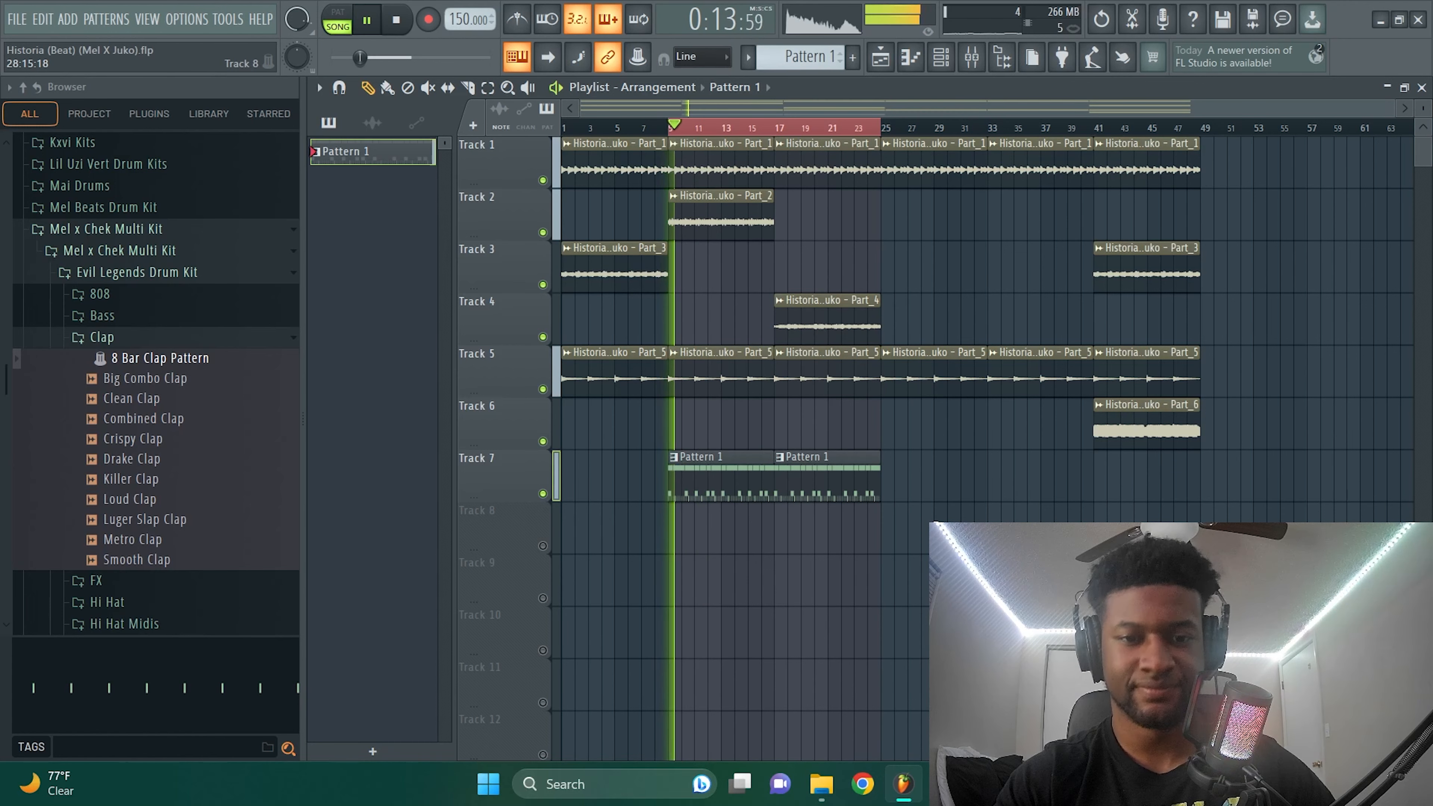